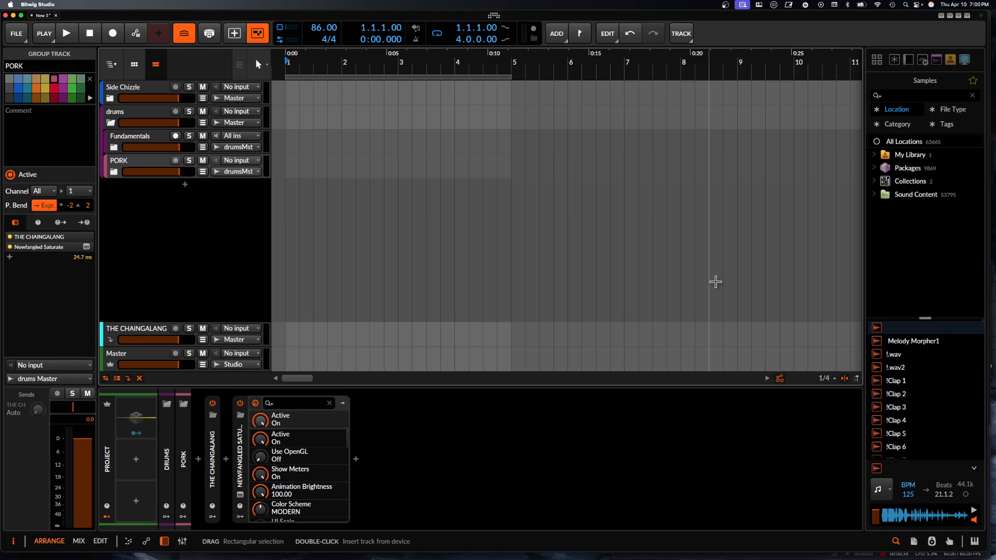
- Search the samples for VOX and audition the EQ-A45 05 FxVox Loop 130 sample from the list
click(920, 94)
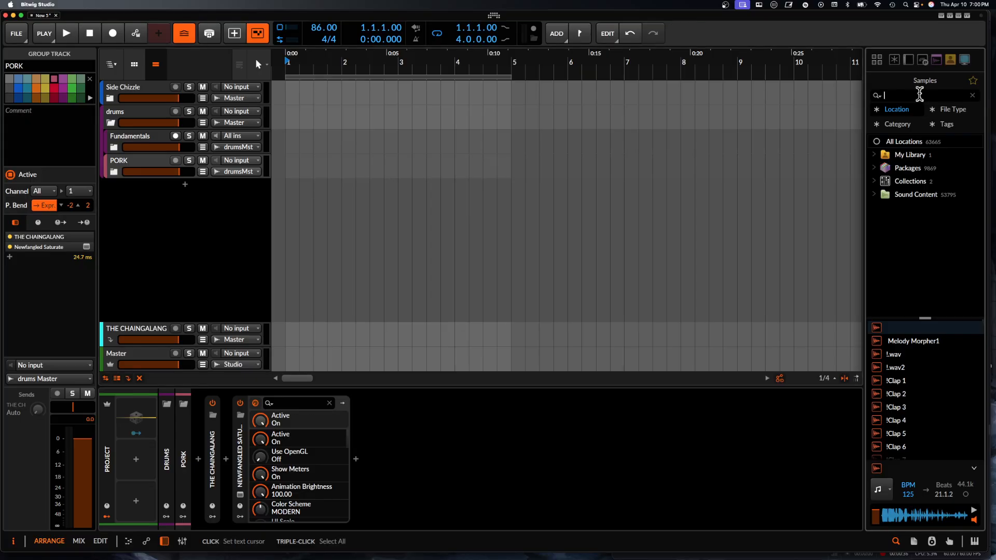
key(Caps_Lock)
text(VOX)
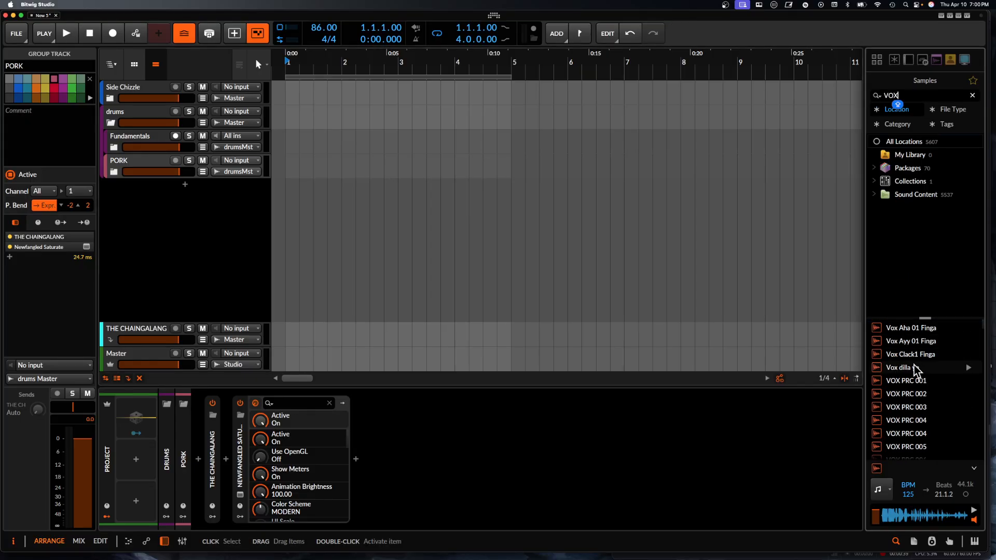
scroll(913, 371, down, 20)
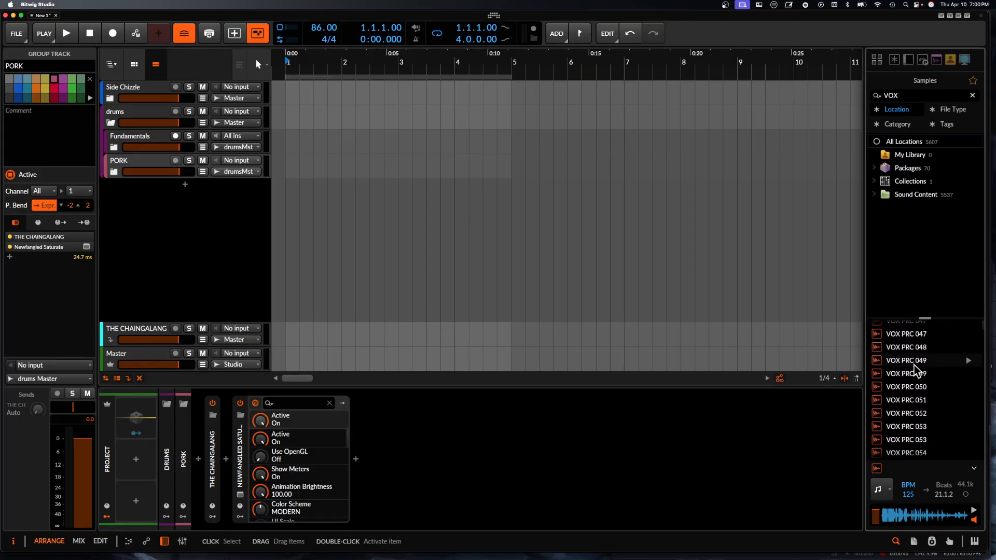
scroll(914, 372, down, 15)
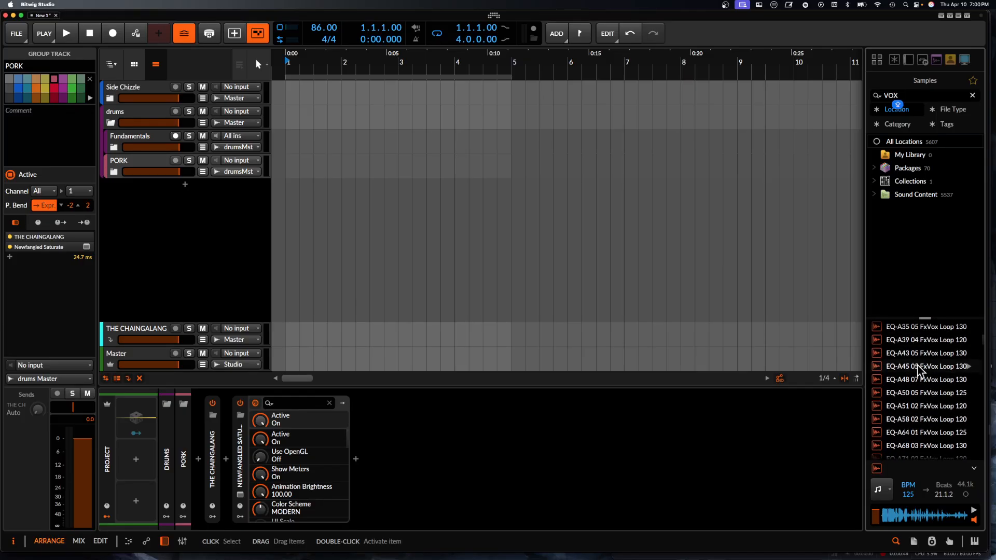
click(918, 369)
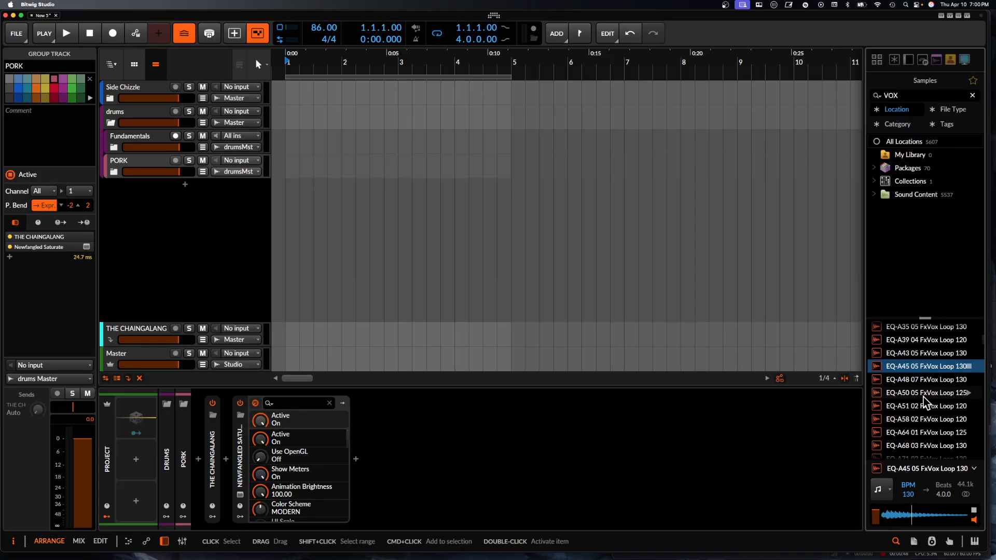
- Audition the vocal sample "A juicy red apple is nice but not every apple is red" and place it on a new audio track at bar 5
scroll(925, 403, down, 10)
scroll(923, 400, down, 10)
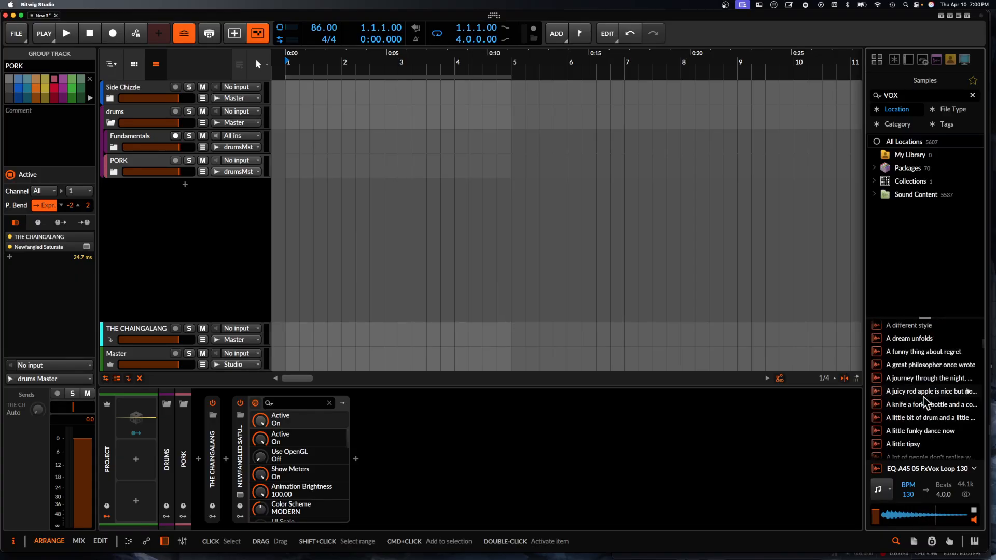
click(923, 394)
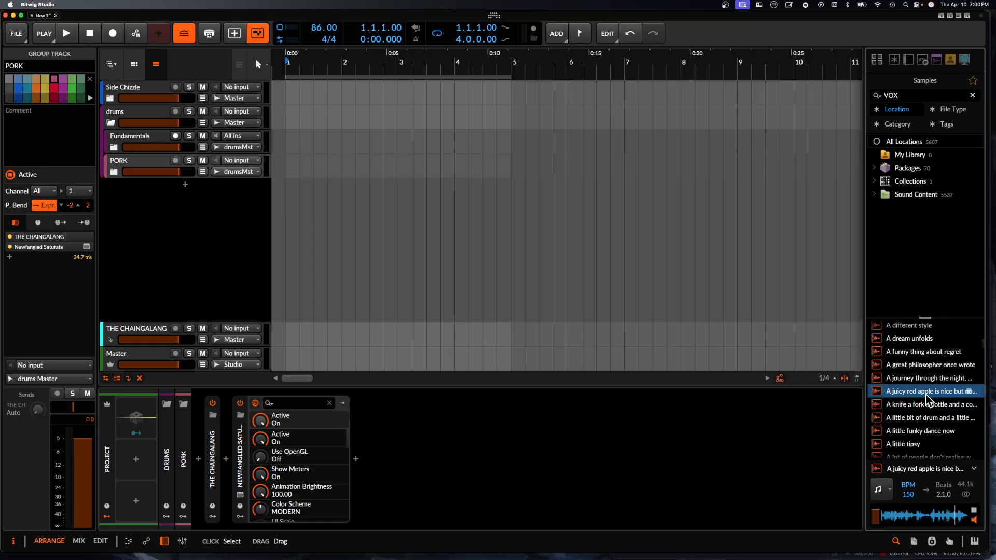
drag(925, 394, 521, 190)
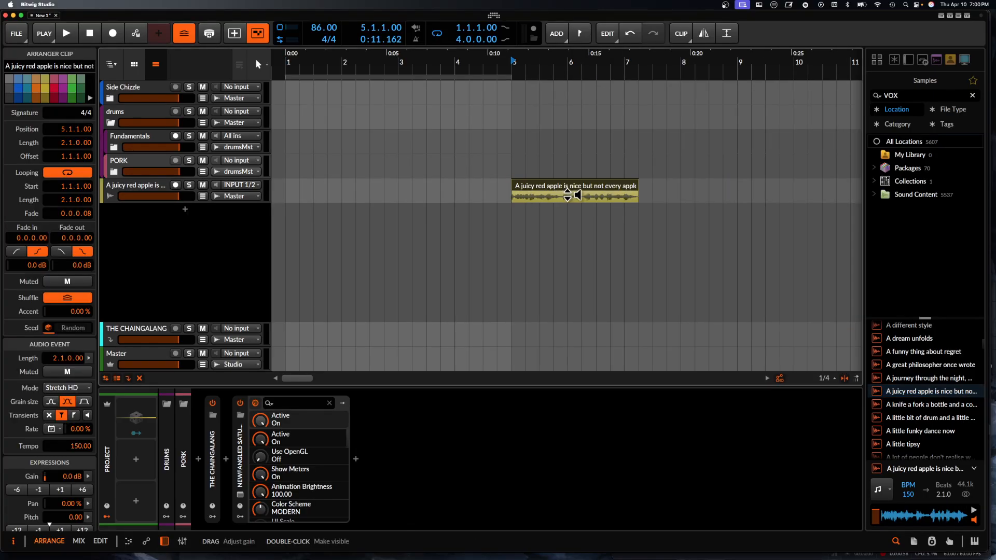
- Raise the gain of the vocal clip to +7.4 dB
click(548, 191)
scroll(633, 173, up, 3)
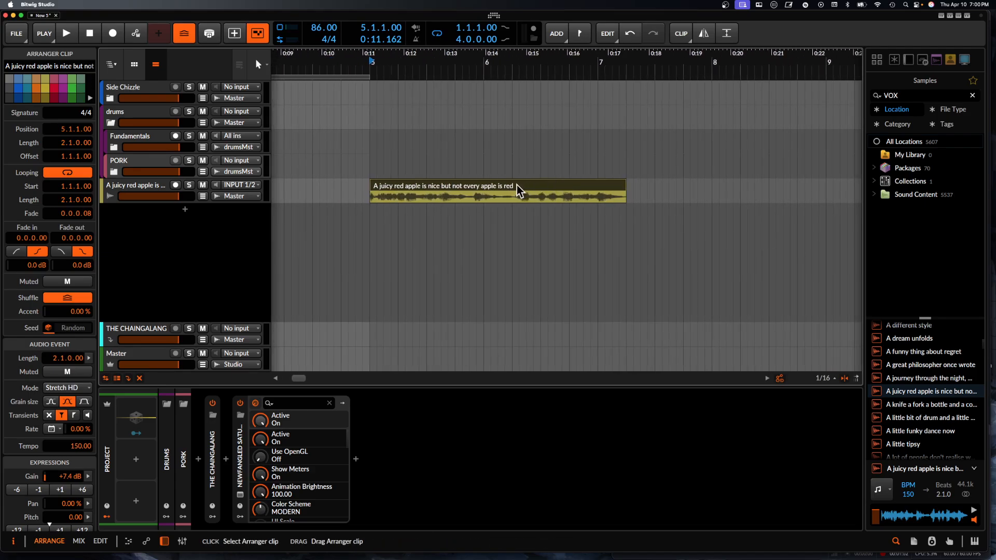
scroll(517, 185, down, 2)
- Add an instrument track below the vocal track and load the Phase Plant synth on it
click(137, 190)
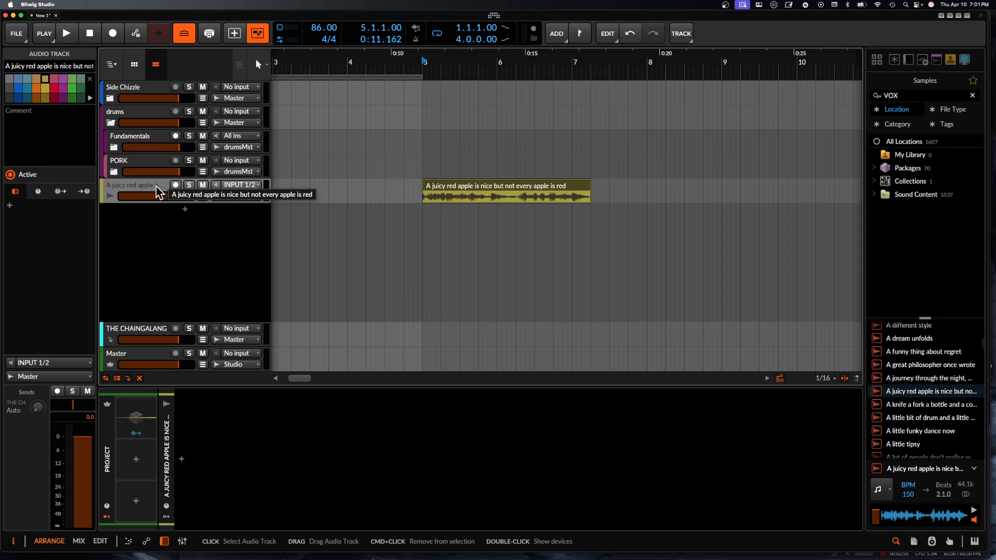
click(185, 210)
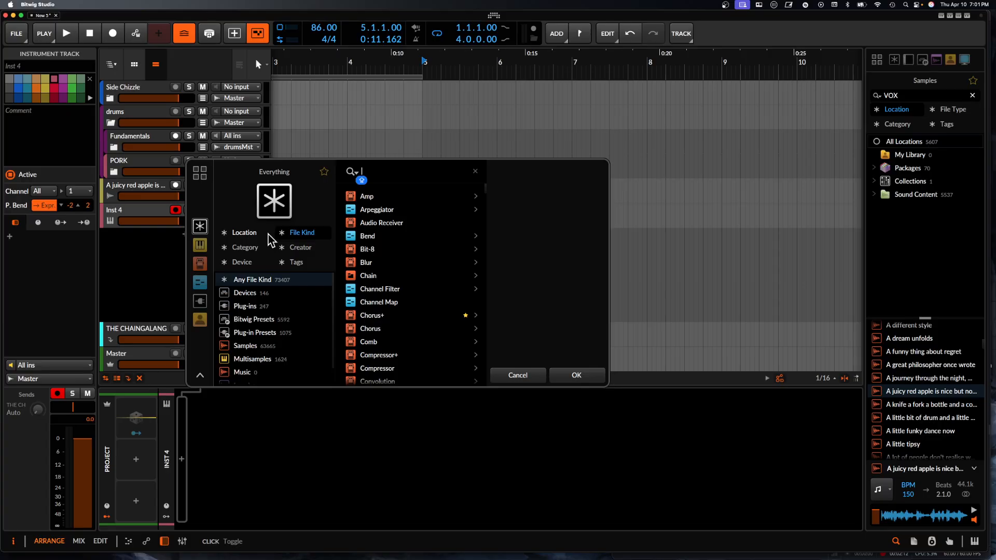
text(PHASE)
click(382, 235)
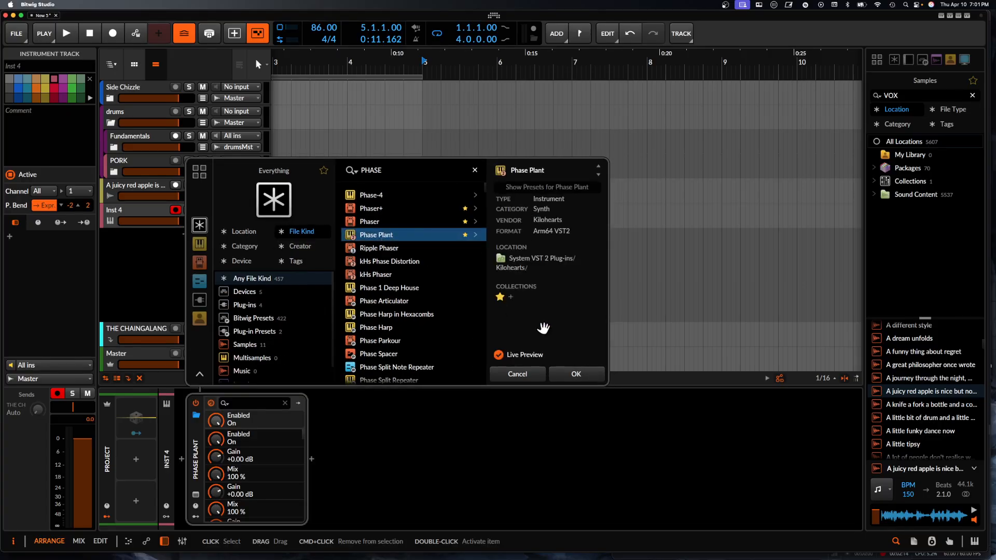
click(574, 376)
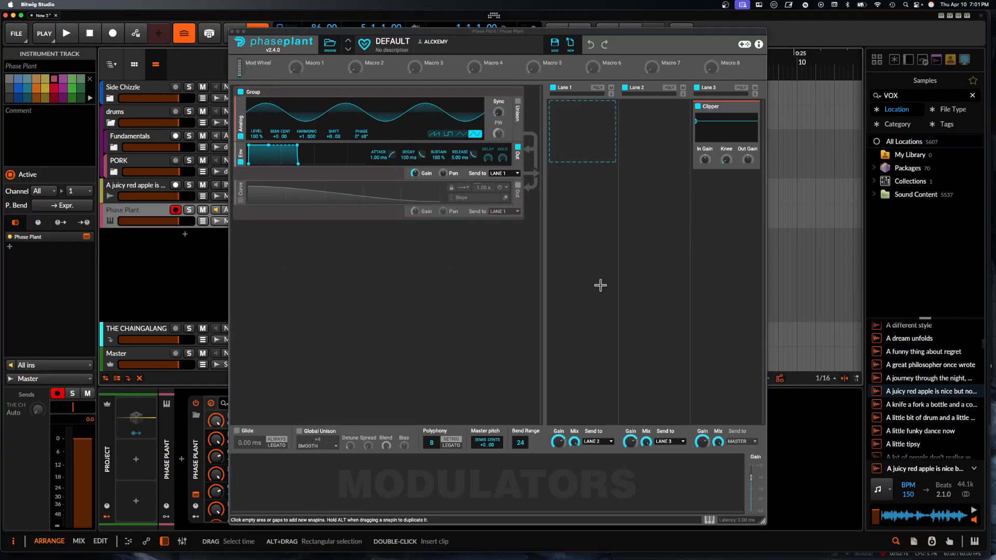
- Switch Phase Plant's analog oscillator to a sawtooth wave and enable its unison with 7 voices, then close the plug-in window
drag(764, 522, 984, 535)
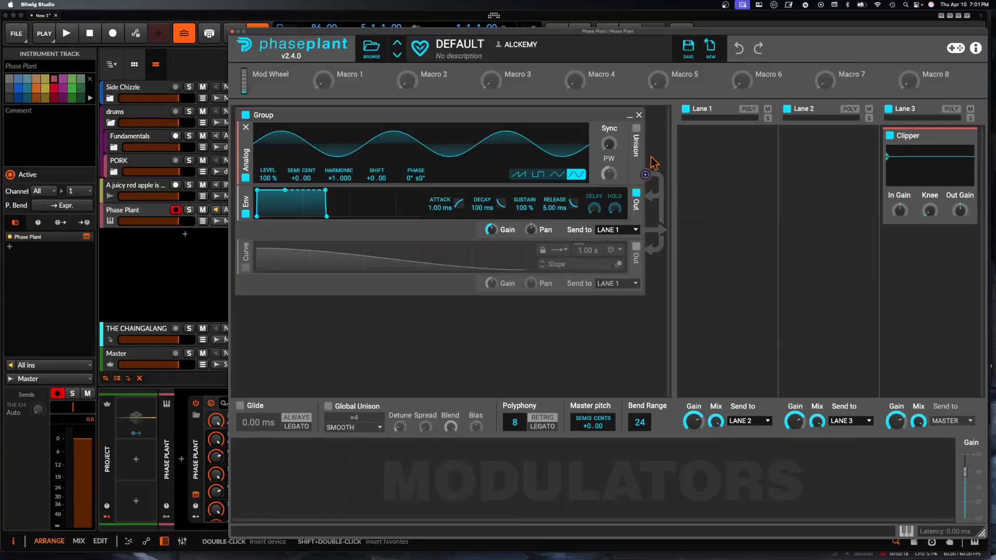
click(518, 174)
click(637, 129)
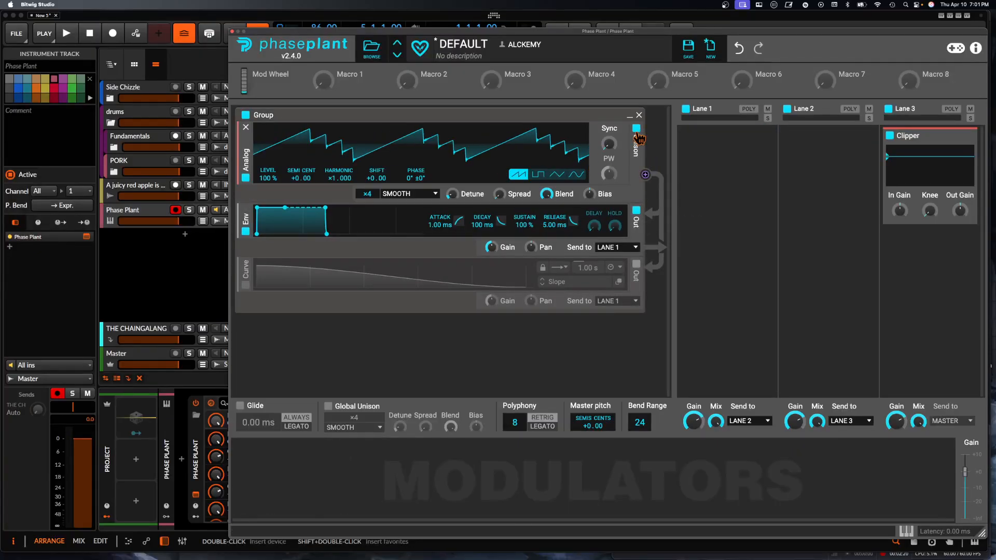
drag(370, 193, 370, 174)
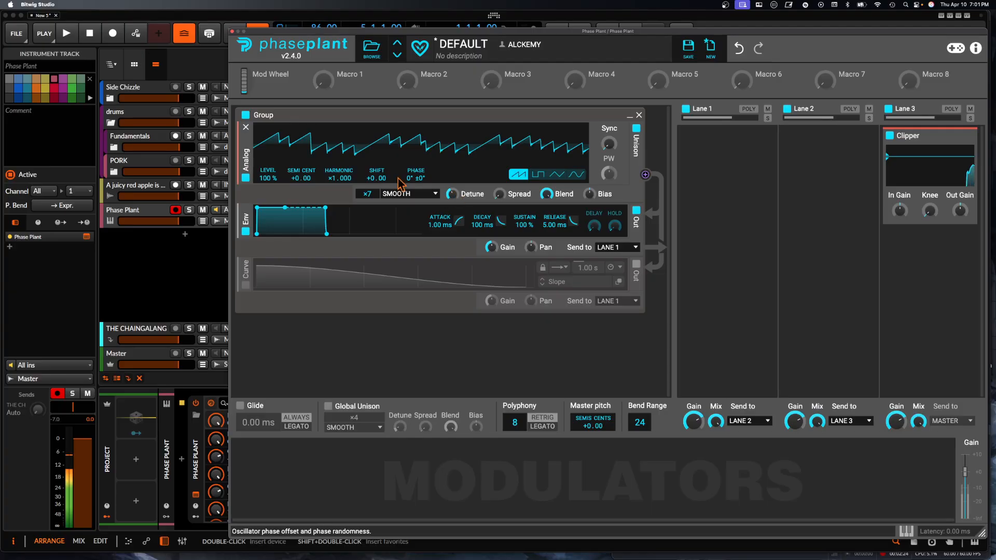
click(232, 32)
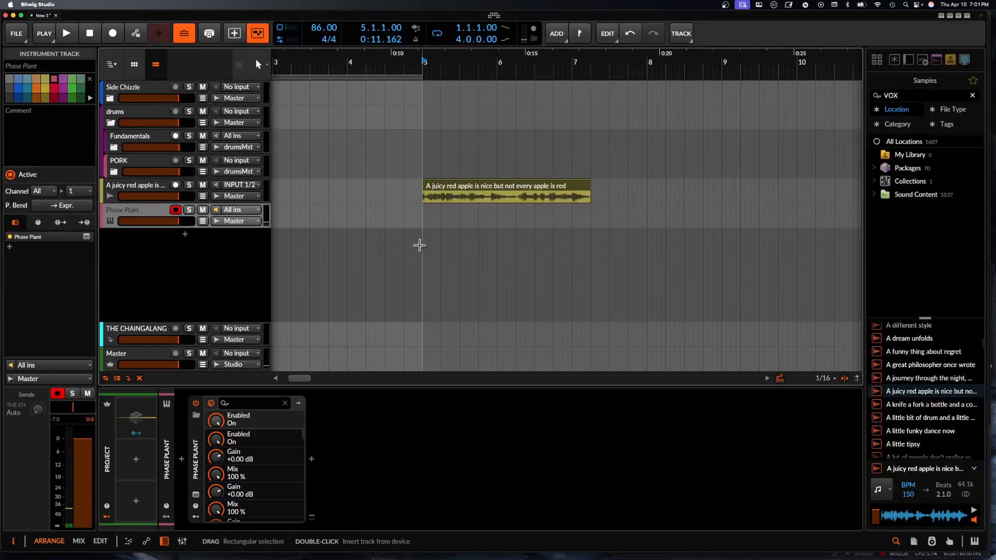
- Create a note clip at bar 1 of the Phase Plant track and extend it to four bars, ending at bar 5
scroll(407, 238, down, 5)
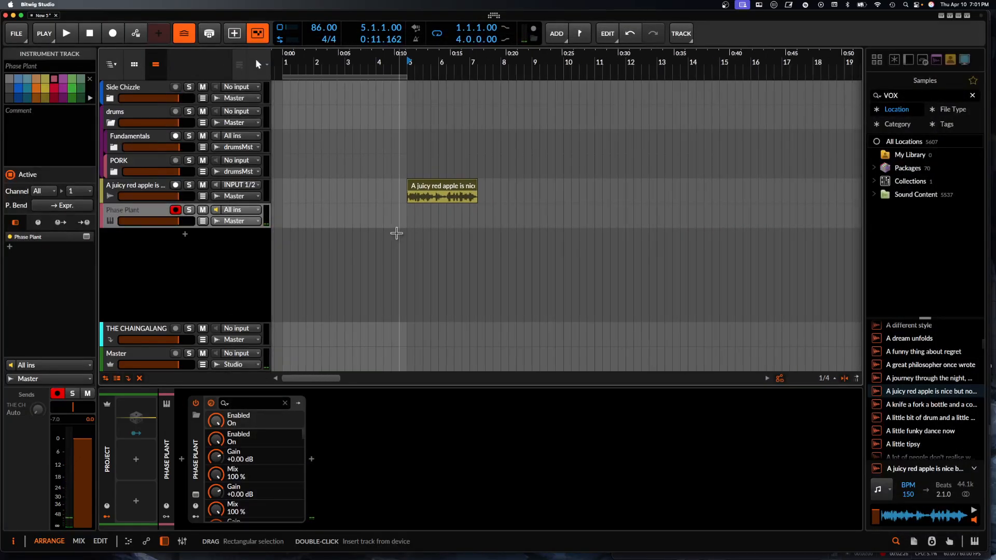
double_click(292, 222)
scroll(292, 222, up, 4)
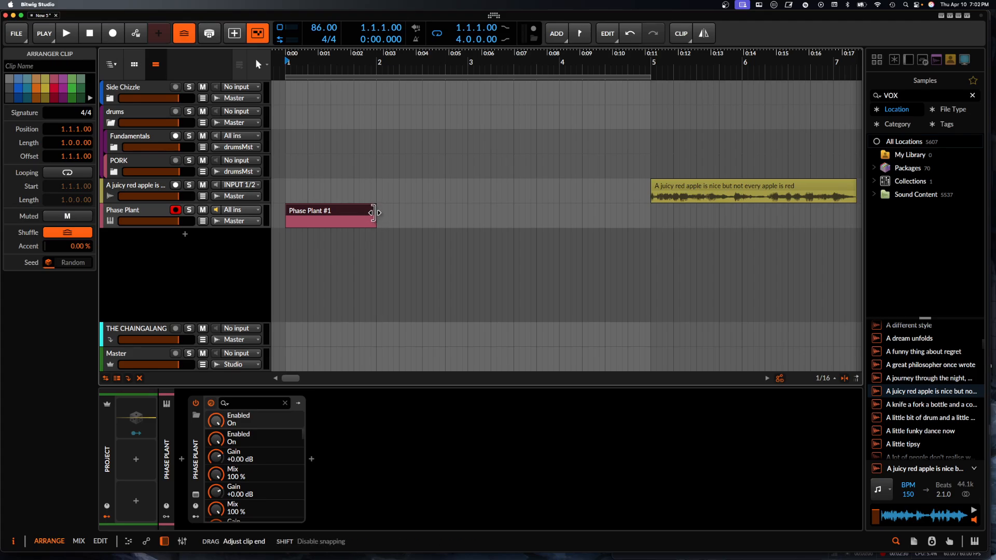
drag(374, 213, 650, 227)
- Open the Phase Plant clip for note editing and draw a C2 note from bar 1 lasting the full four bars
double_click(340, 215)
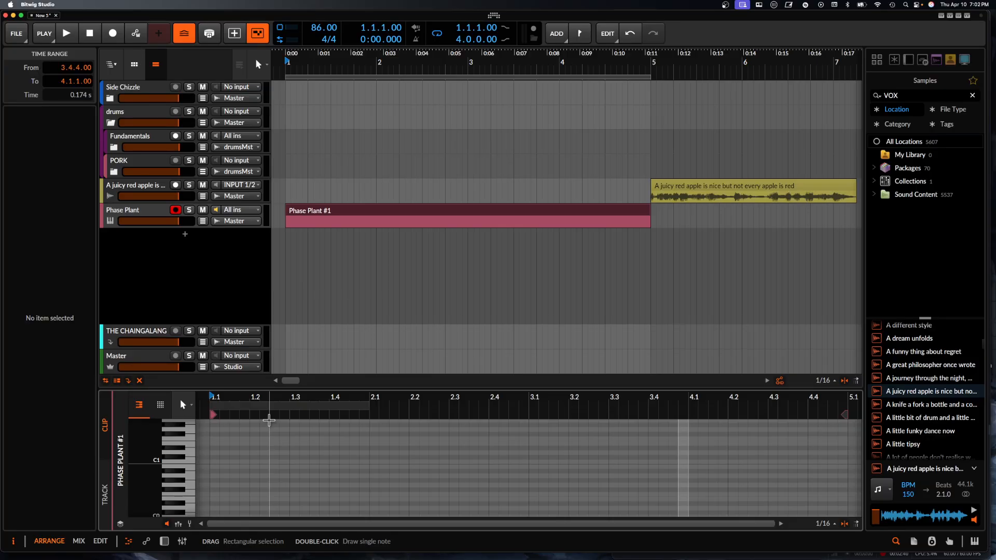
scroll(234, 456, down, 3)
scroll(234, 456, left, 2)
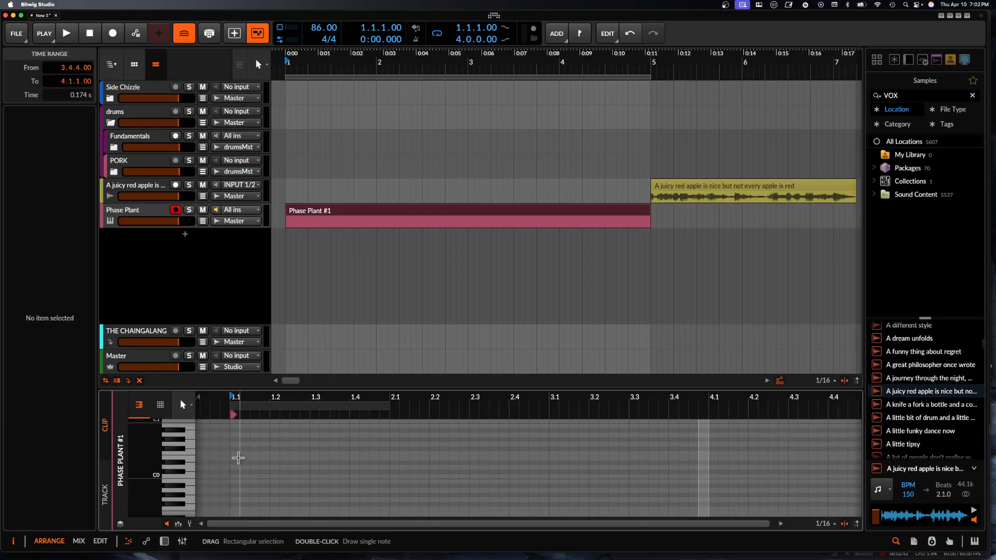
scroll(238, 457, up, 2)
scroll(238, 458, right, 2)
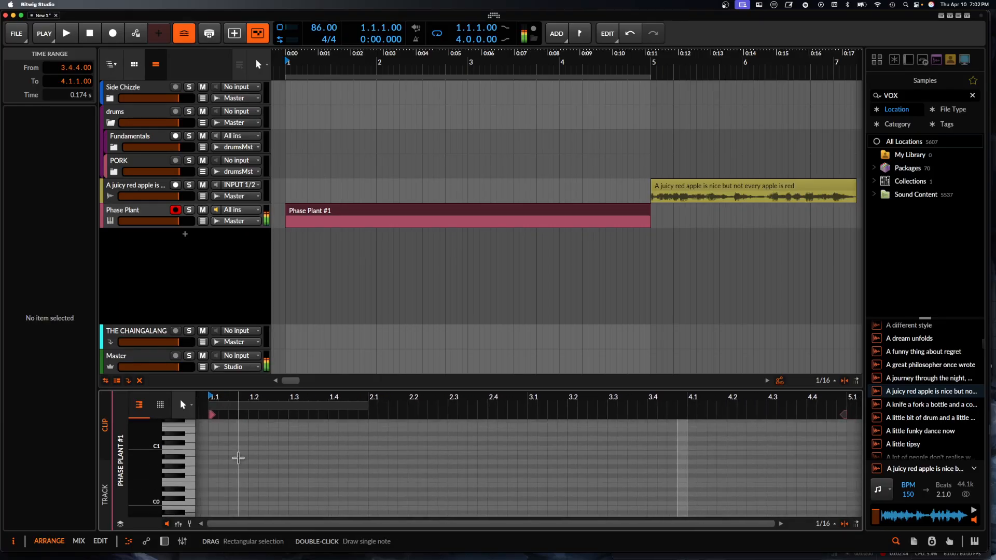
scroll(234, 456, up, 4)
double_click(212, 500)
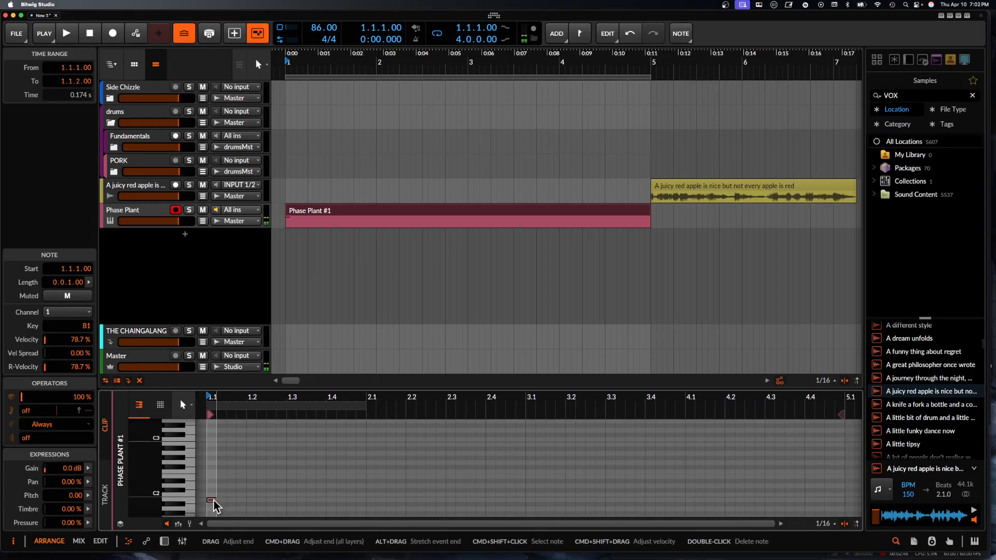
drag(212, 500, 213, 497)
scroll(211, 496, down, 3)
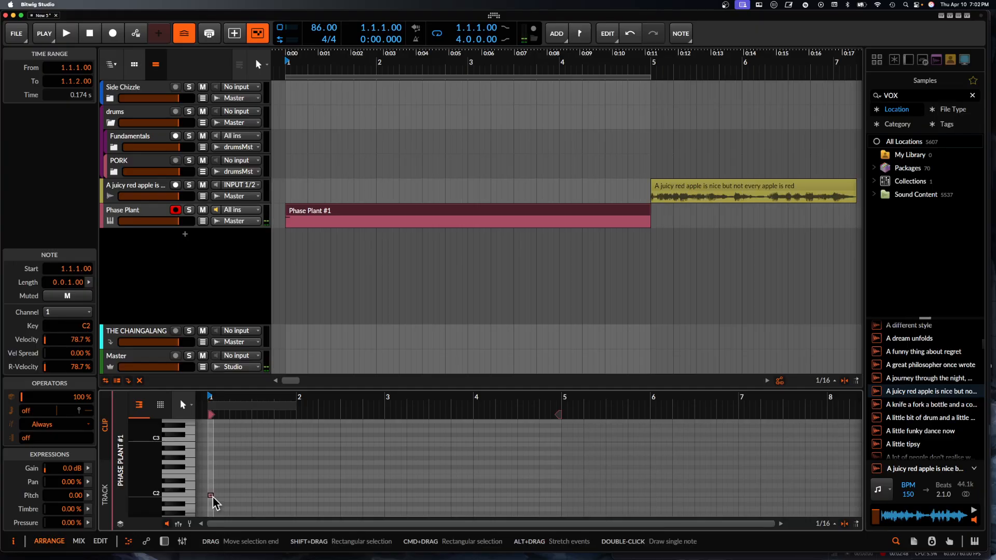
scroll(210, 495, up, 2)
drag(212, 495, 748, 503)
scroll(748, 502, down, 3)
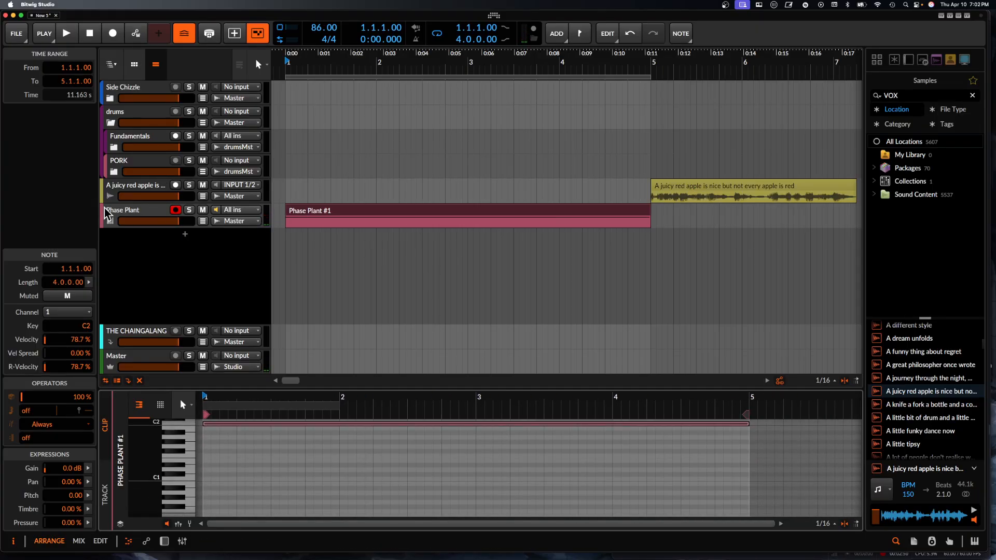
- Move the vocal clip from bar 5 to bar 1, above the Phase Plant clip
click(151, 195)
click(767, 193)
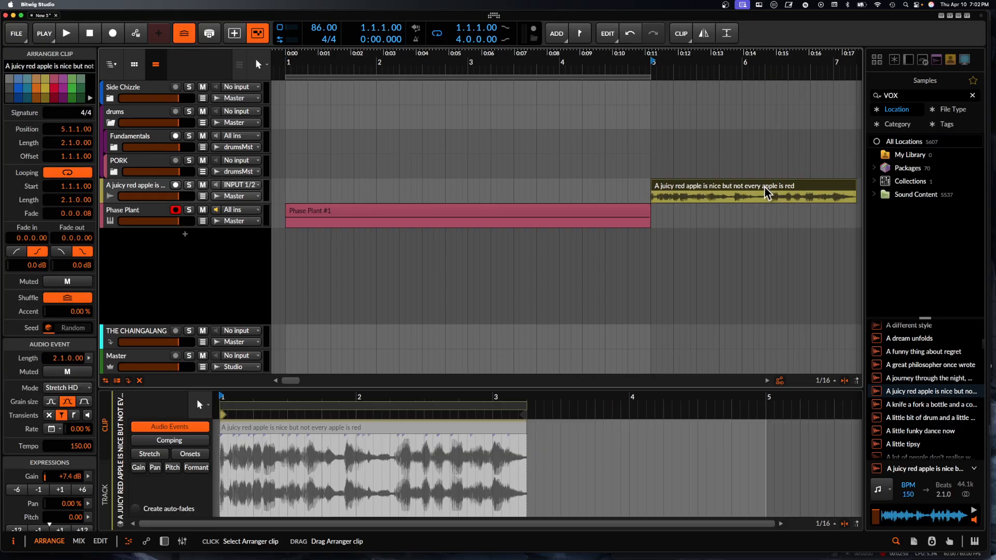
drag(767, 193, 401, 193)
scroll(401, 193, down, 2)
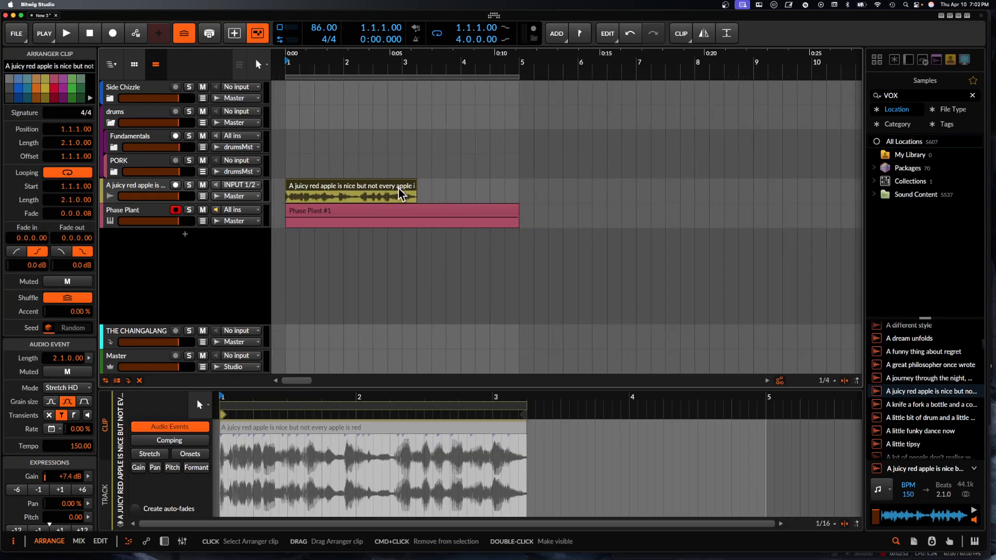
- Show the Phase Plant track's devices and mute the track
click(147, 215)
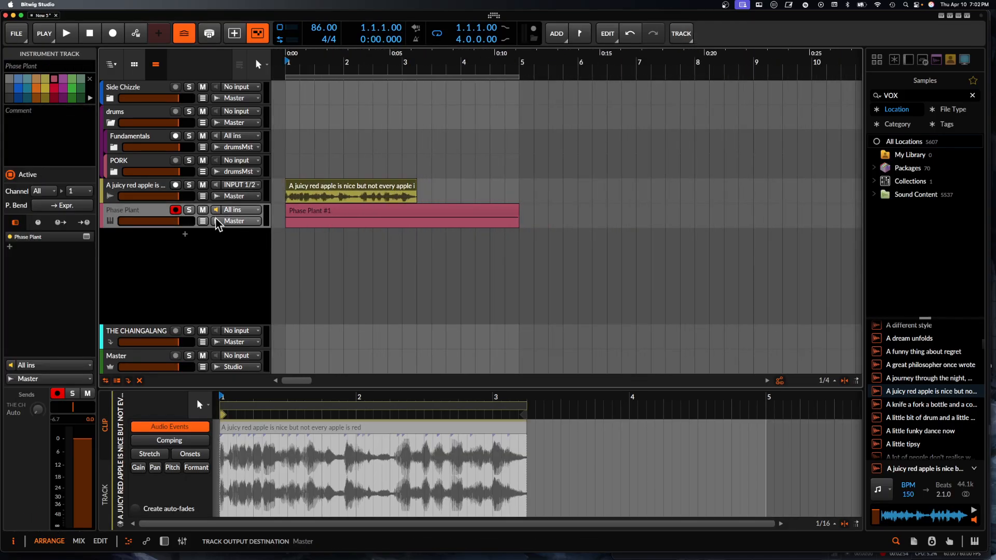
double_click(149, 213)
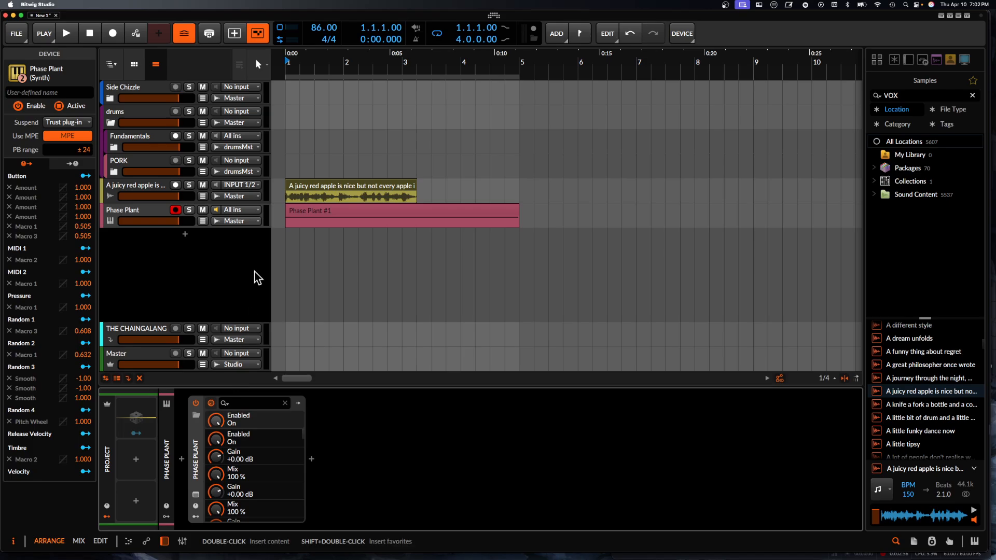
click(202, 210)
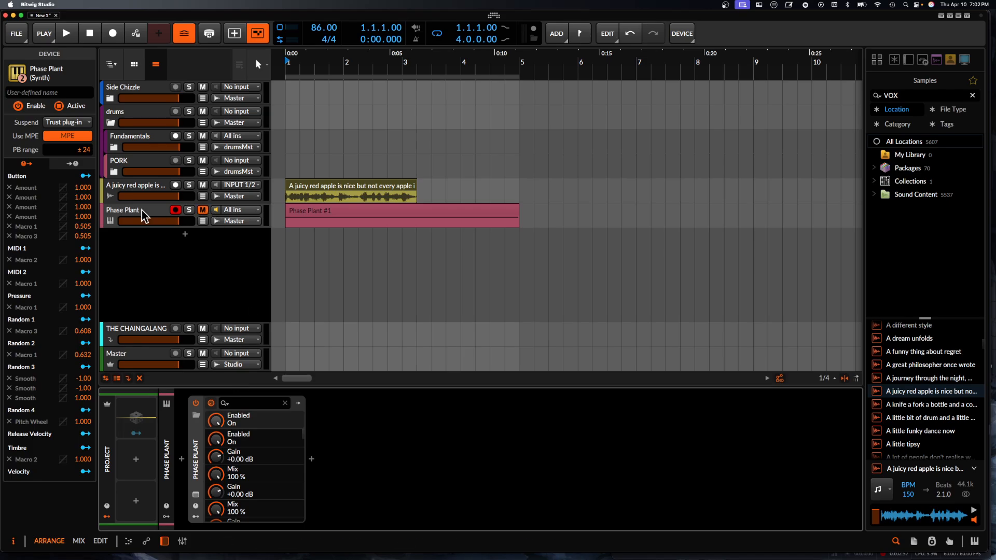
- Time-stretch the vocal clip to a length of 6.2.0.00 and set its stretch mode to Repitch
click(410, 190)
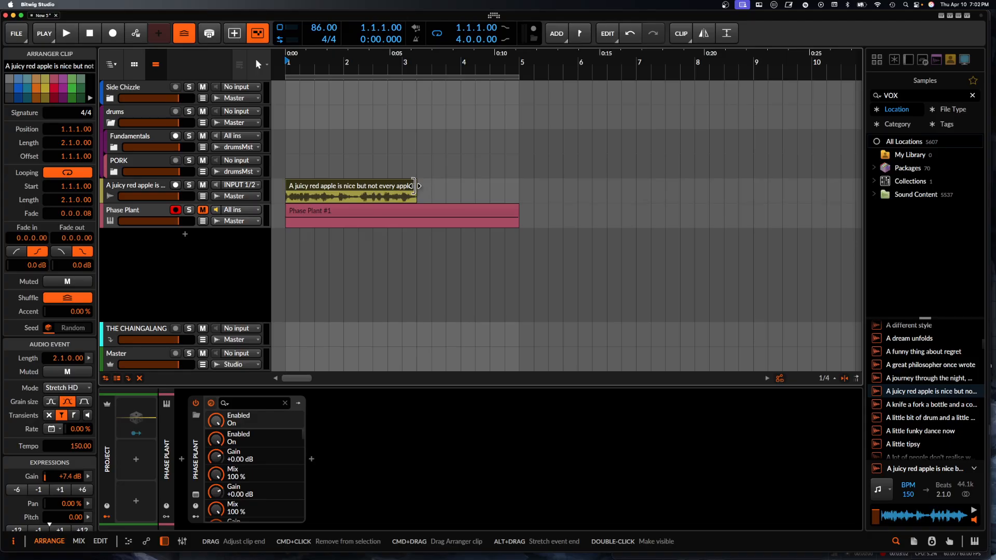
drag(414, 186, 665, 189)
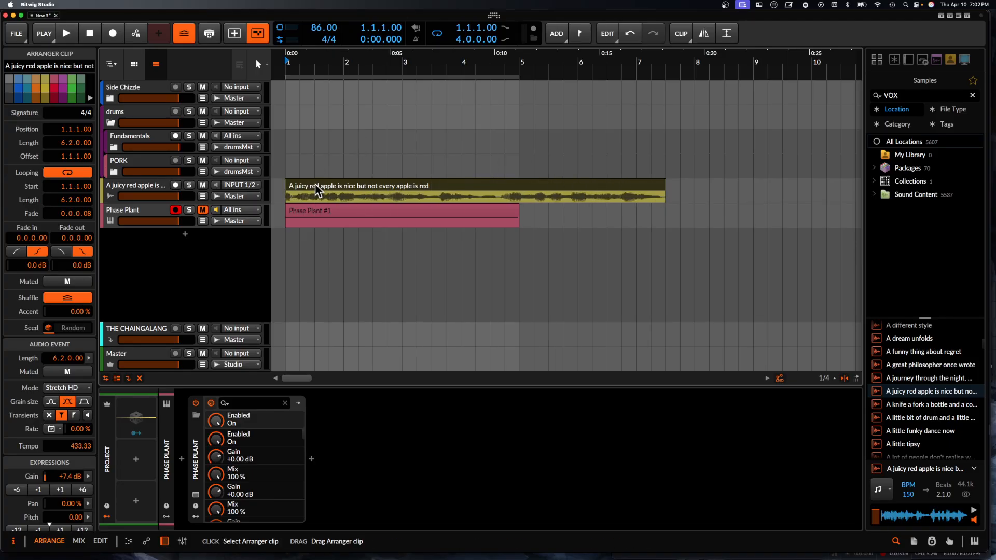
click(73, 390)
click(73, 379)
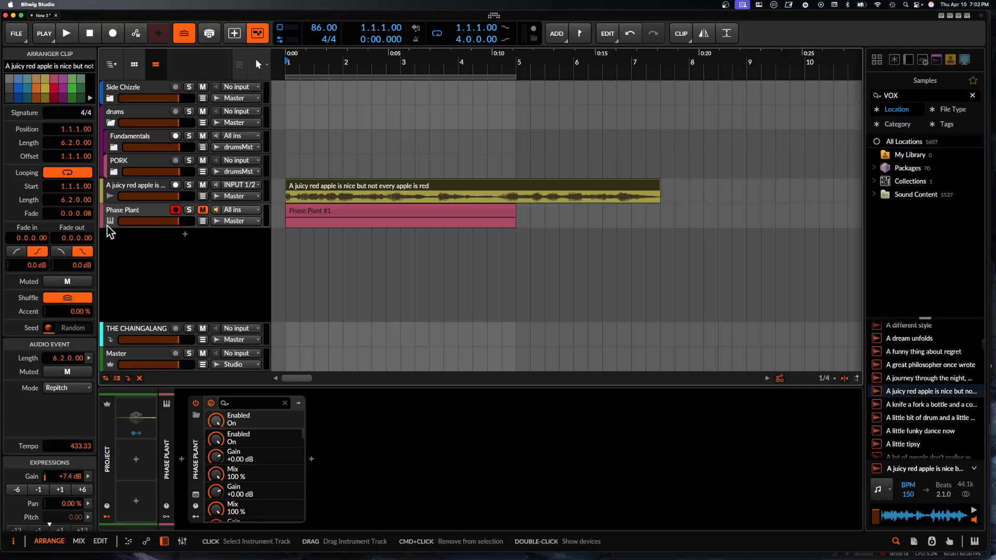
- Solo the vocal track, play the stretched clip from bar 1 to hear it, stop playback and unsolo the track
click(189, 185)
key(space)
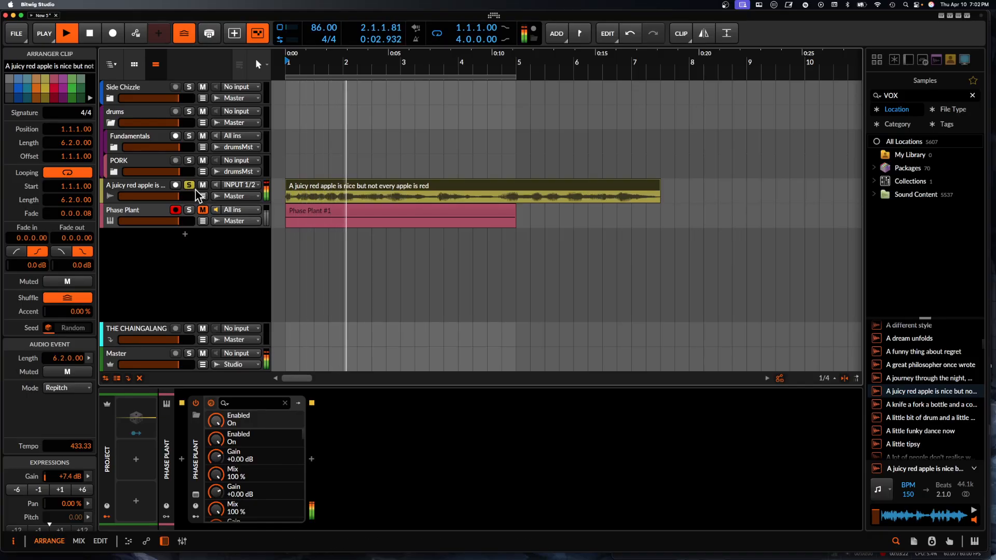
key(space)
click(190, 185)
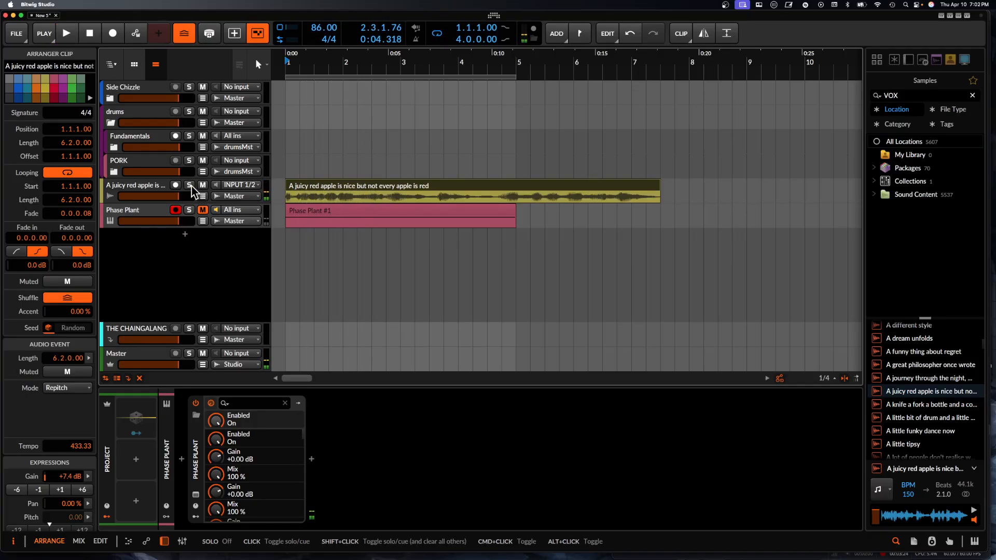
- Show the vocal track's empty device chain and insert a Vocoder on it
click(142, 182)
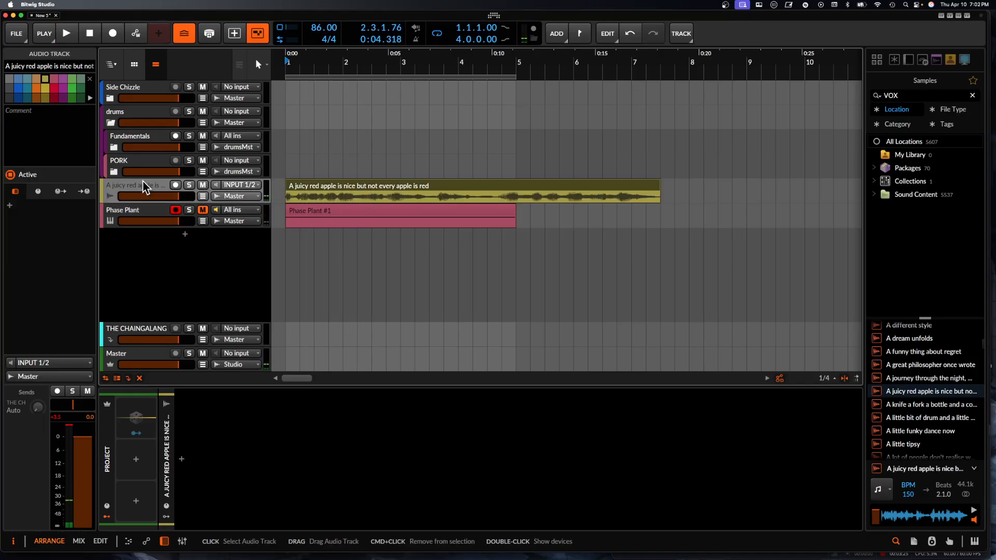
click(345, 193)
key(minus)
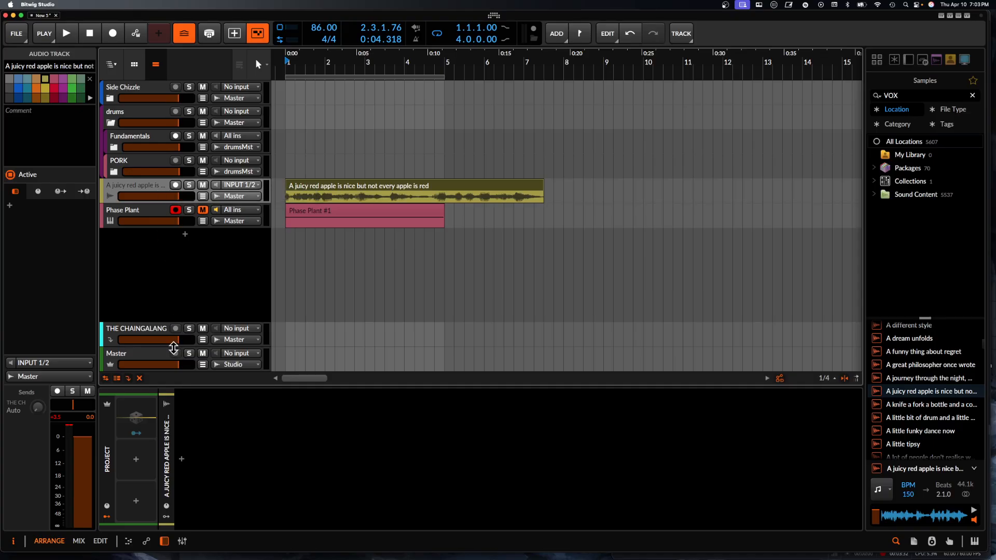
click(182, 461)
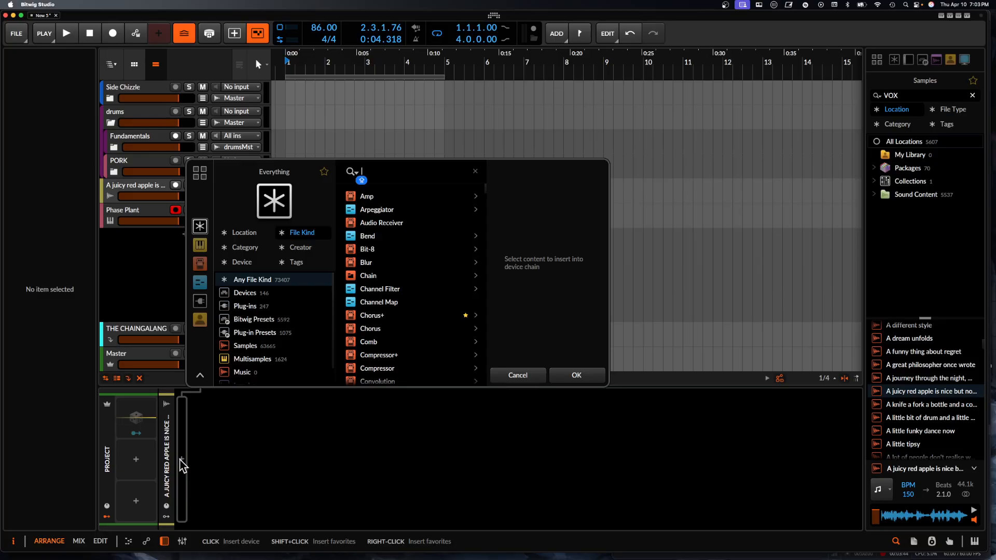
text(VOCODER)
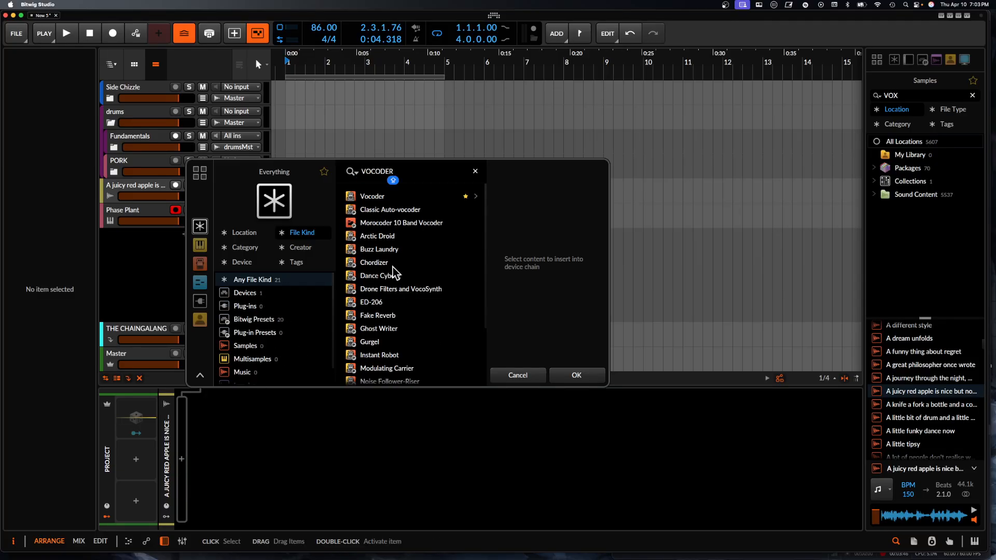
click(593, 377)
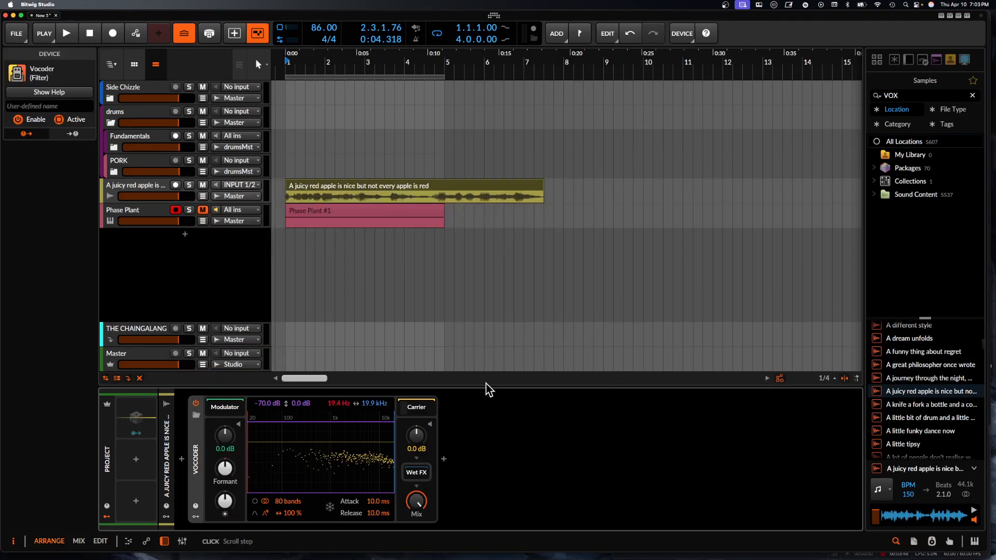
- Open the Vocoder's carrier chain, deactivate the Brown NOISE layer and select the Audio Receiver layer
click(415, 408)
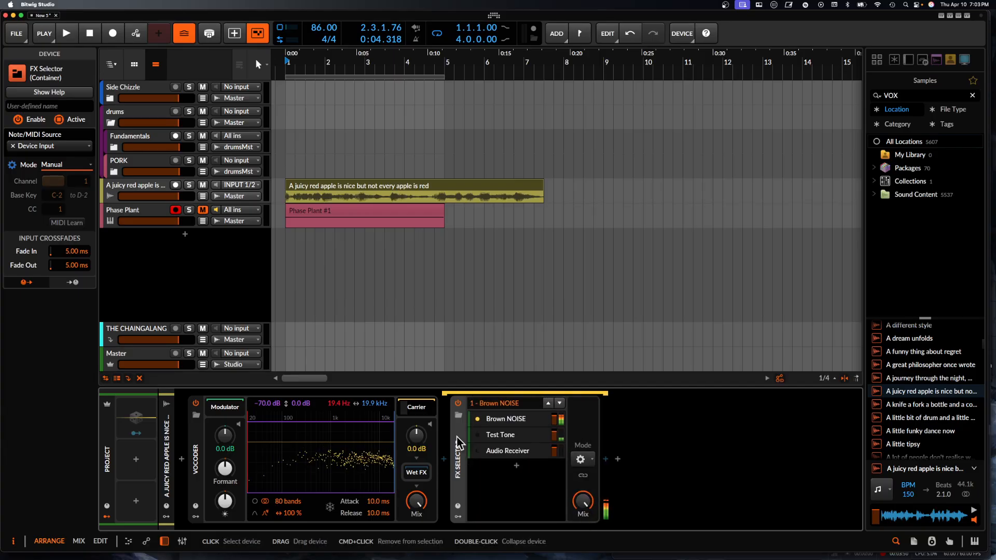
click(501, 421)
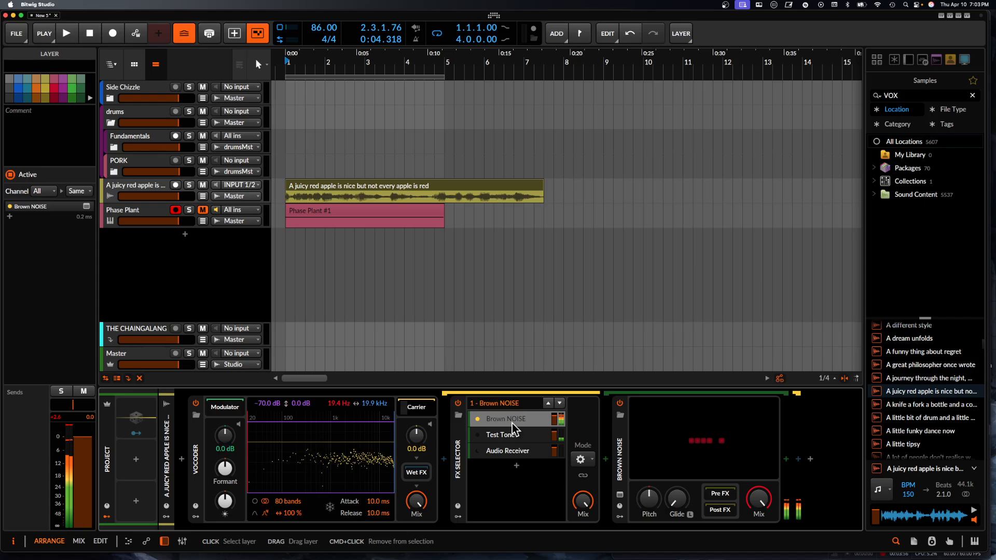
key(alt+a)
click(512, 455)
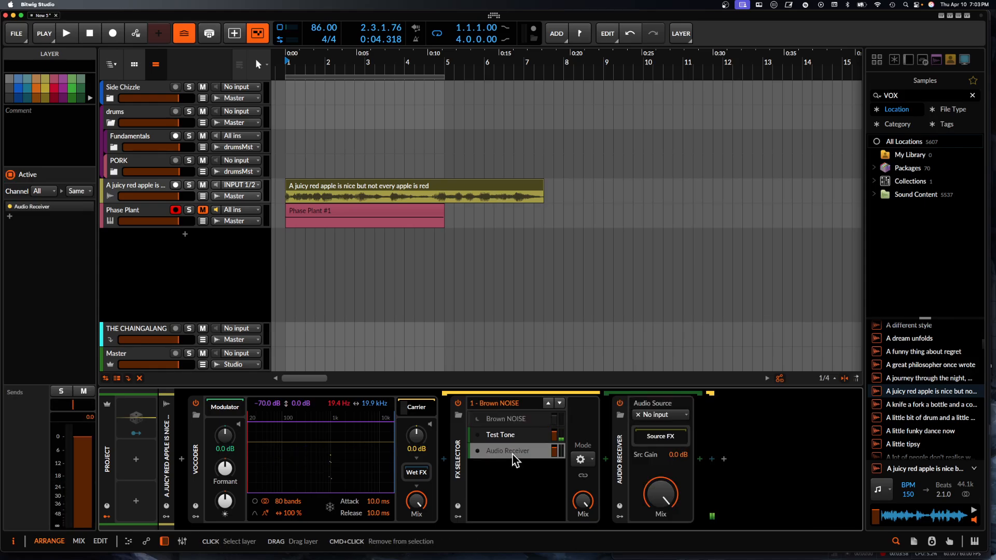
- Set the Audio Receiver's audio source to the Phase Plant device on the Phase Plant track
click(655, 415)
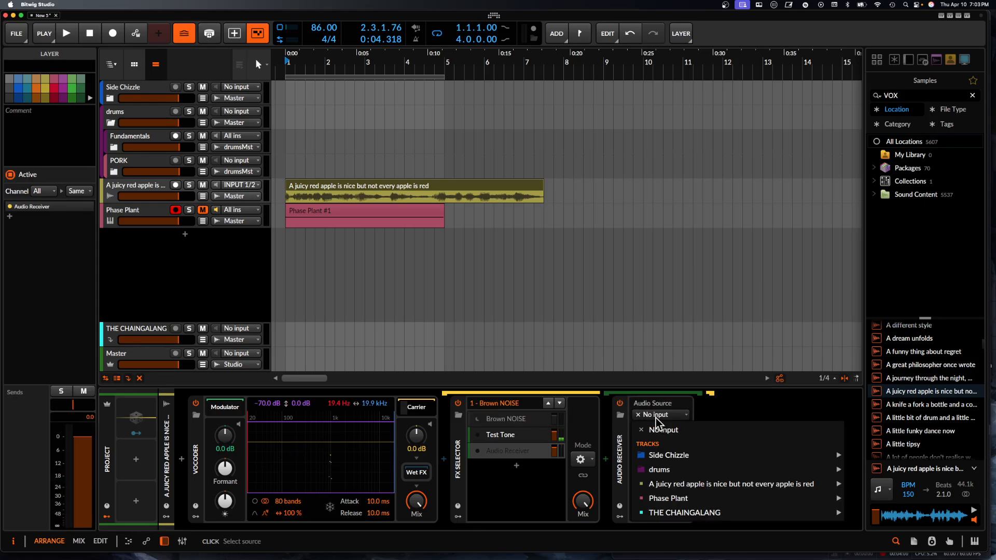
mouse_move(664, 502)
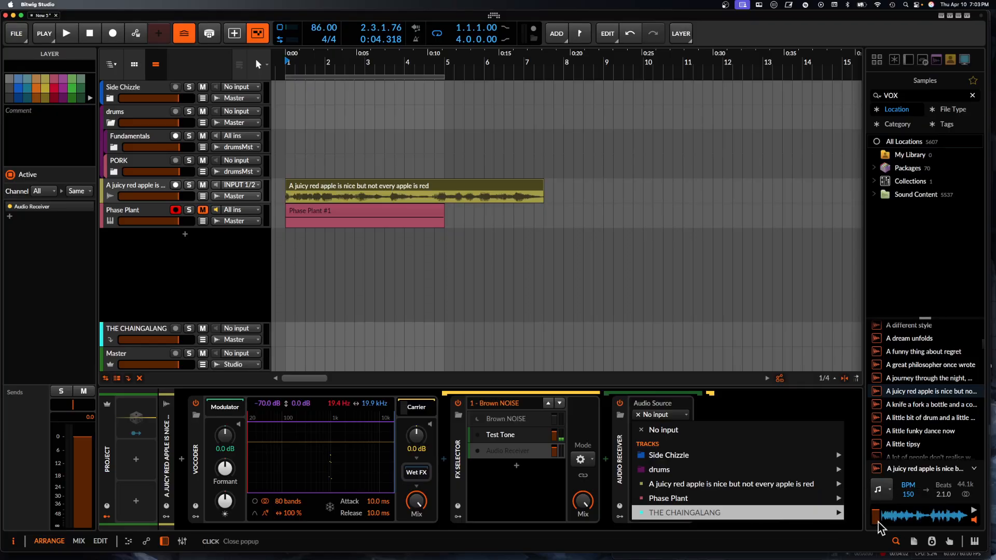
click(867, 506)
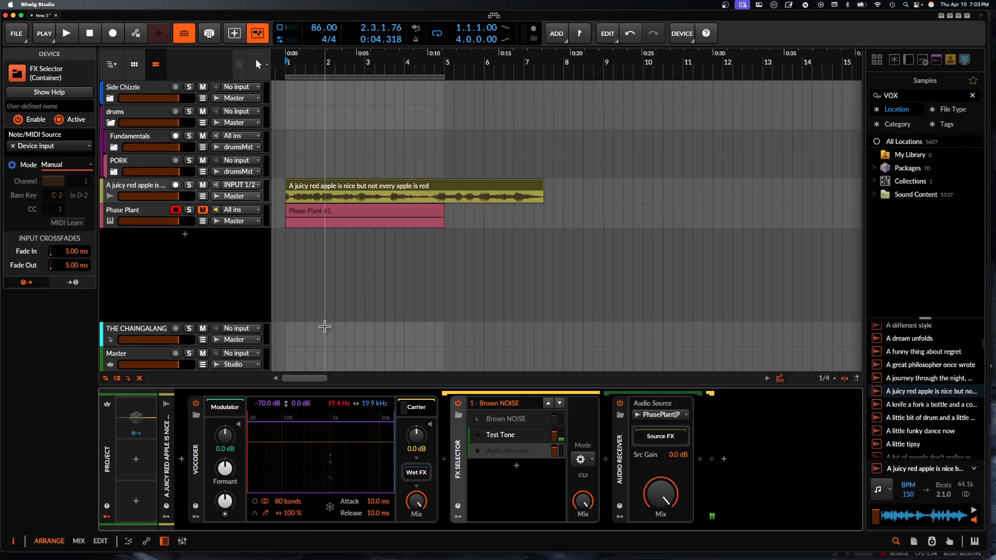
- Set the Vocoder's filter bandwidth on the vocal track to 400 %
click(136, 209)
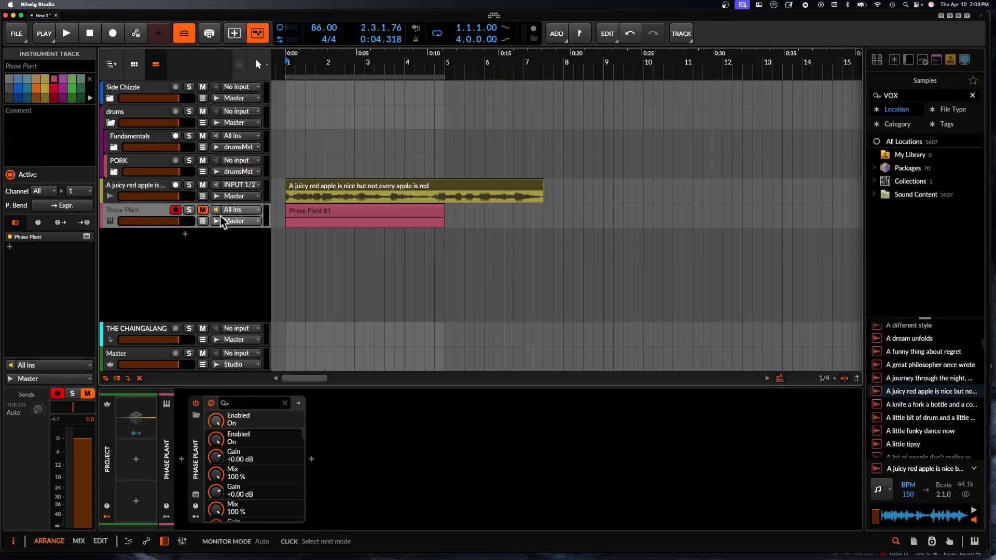
click(155, 193)
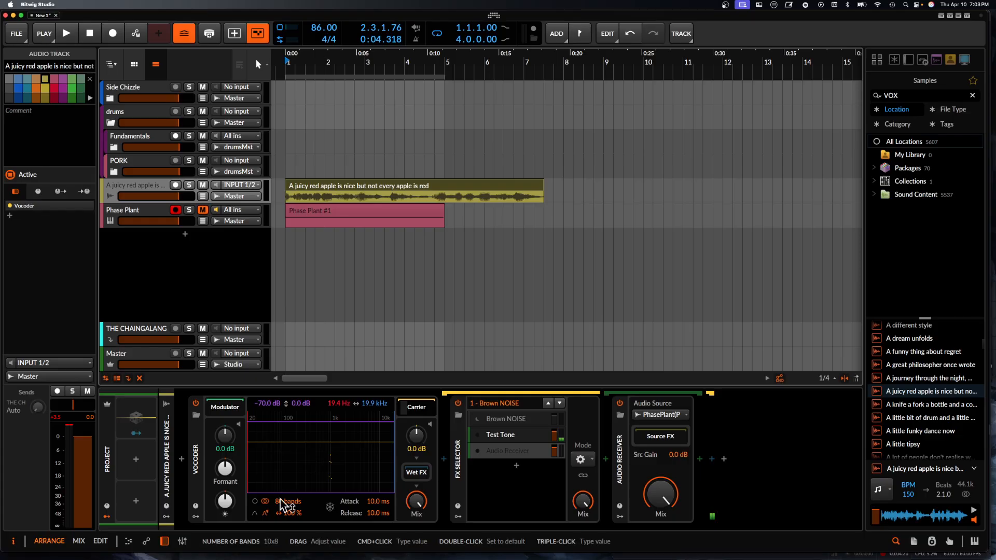
drag(287, 512, 286, 456)
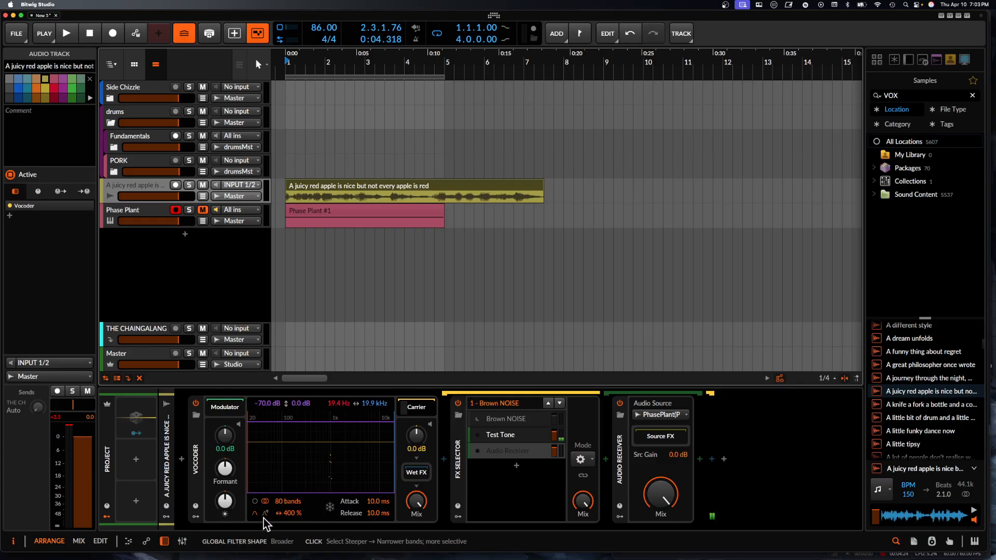
- Start playback and transpose the sustained note in the Phase Plant clip up an octave to C3
click(354, 188)
scroll(353, 188, up, 4)
scroll(353, 188, down, 1)
key(space)
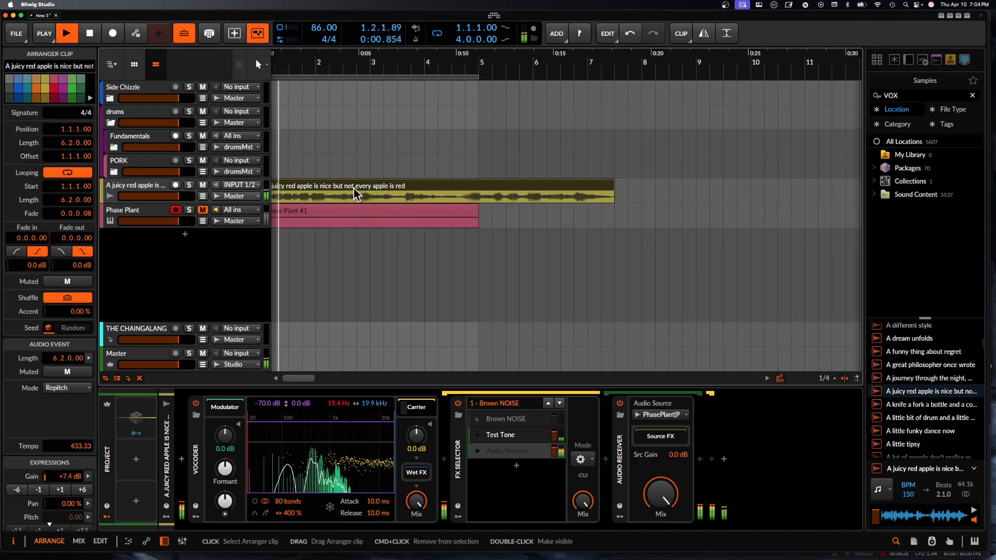
double_click(365, 216)
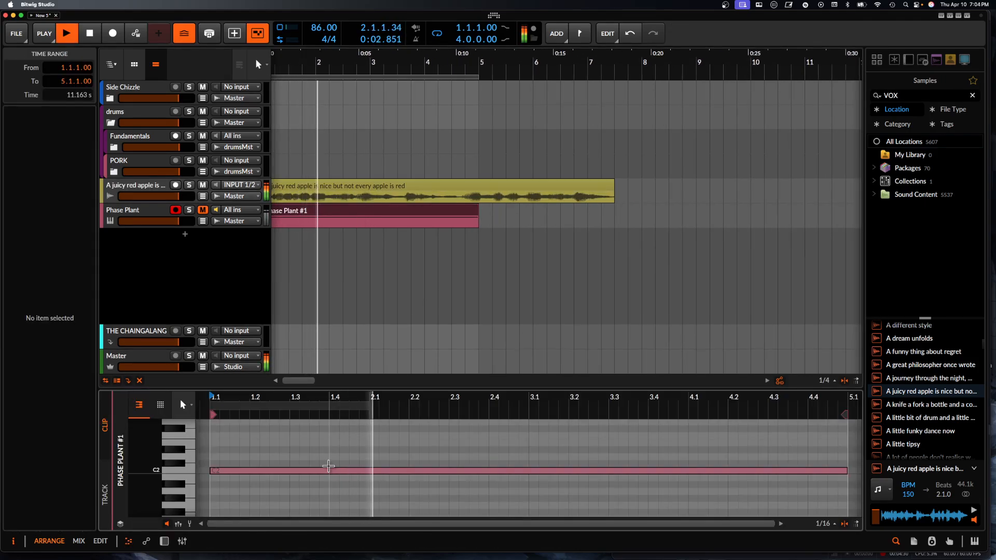
click(329, 466)
key(shift+Up)
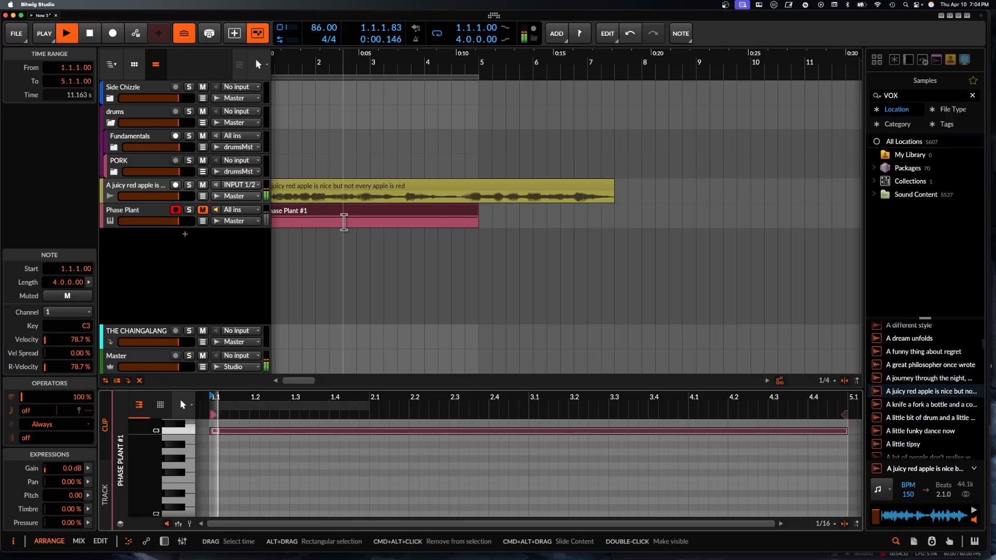
- Return to the vocal track's devices, set the Vocoder's release to 47.9 ms and raise its formant
scroll(344, 222, left, 2)
scroll(344, 222, down, 2)
double_click(148, 187)
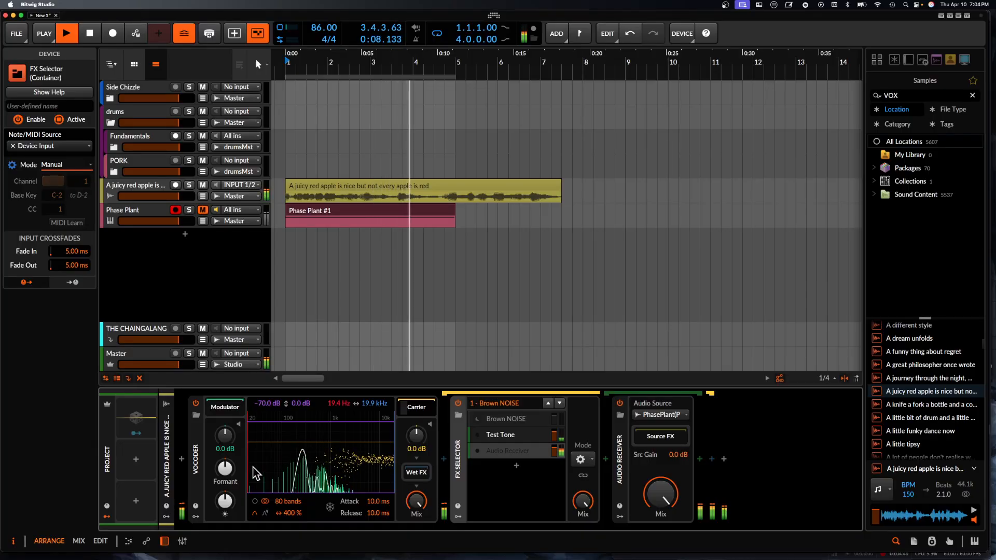
double_click(459, 469)
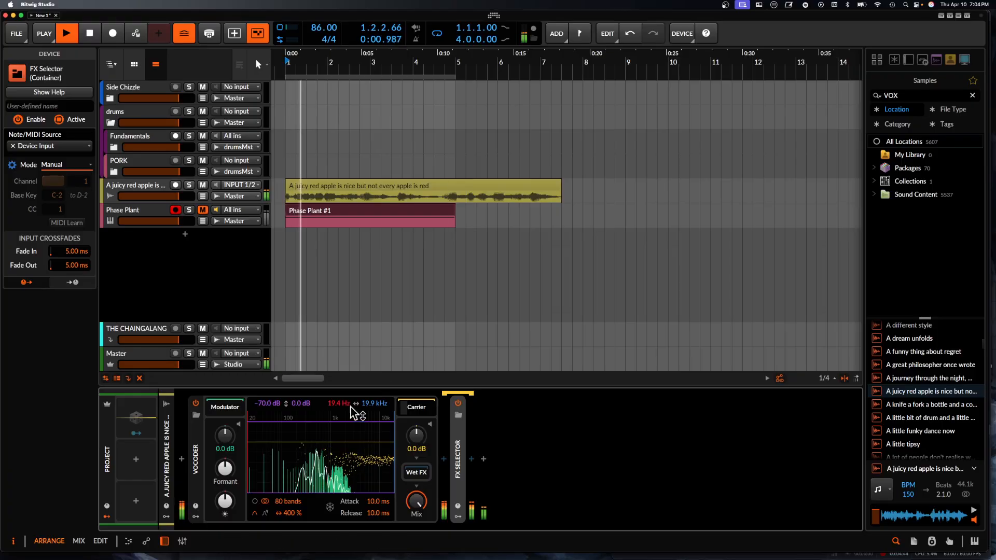
drag(375, 513, 375, 480)
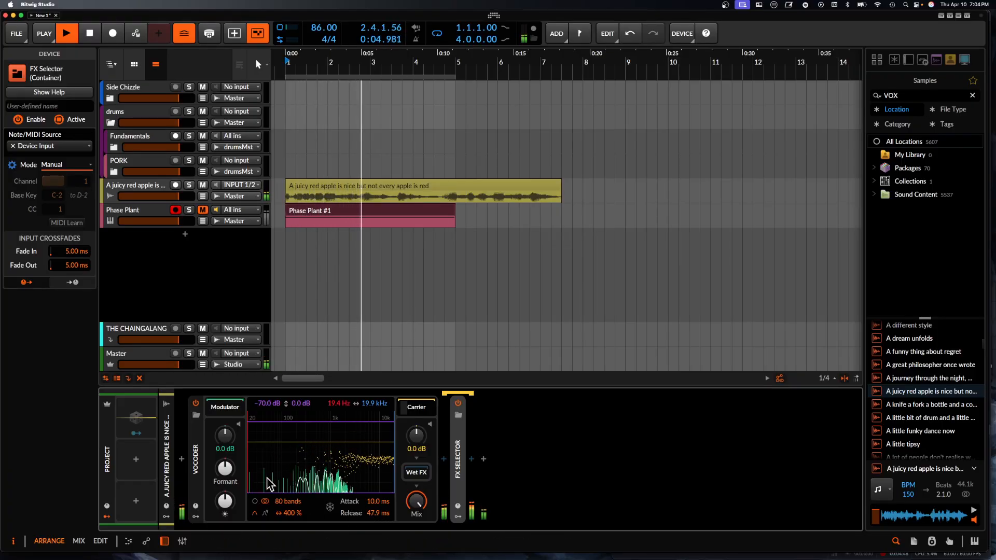
drag(225, 468, 225, 442)
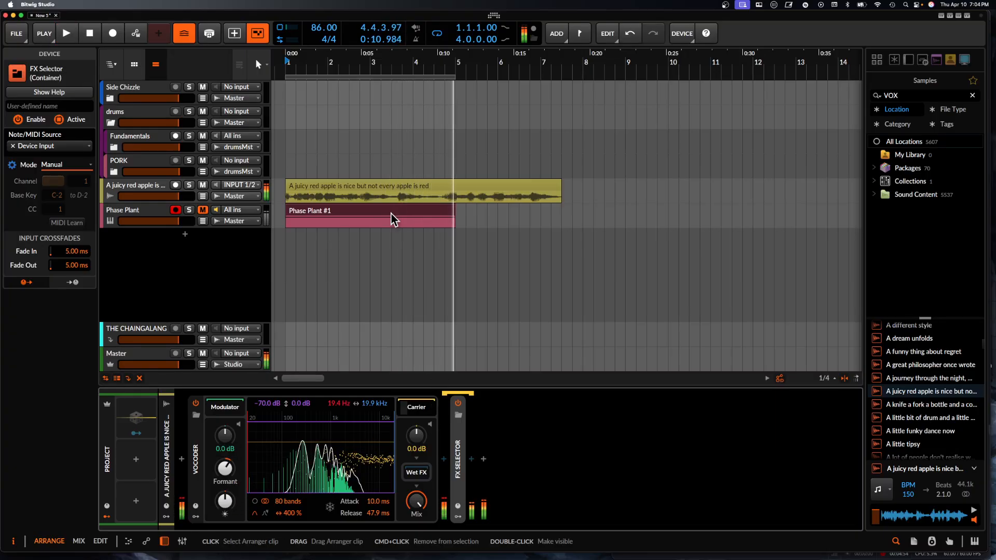
- Insert the BigSky reverb after the Vocoder on the vocal track
click(483, 460)
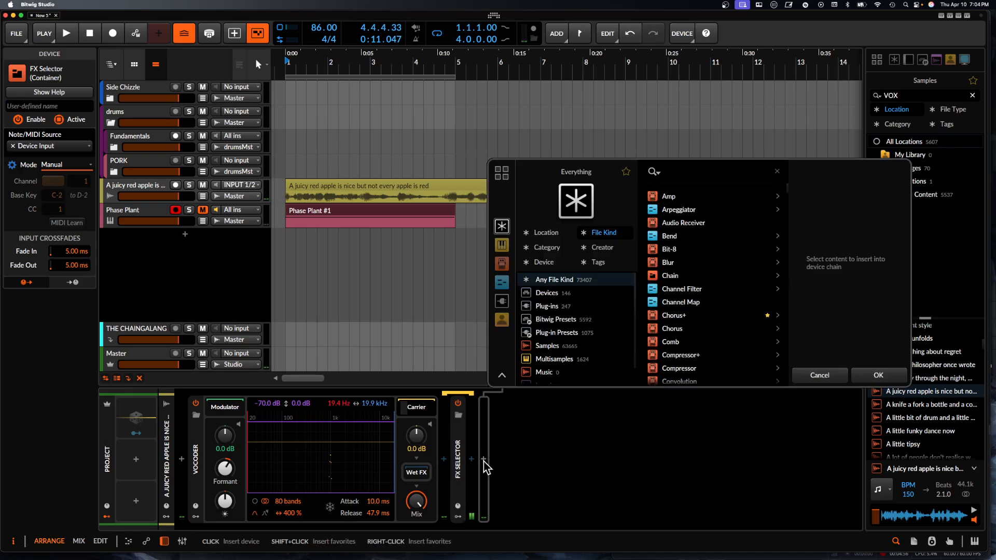
text(BIG)
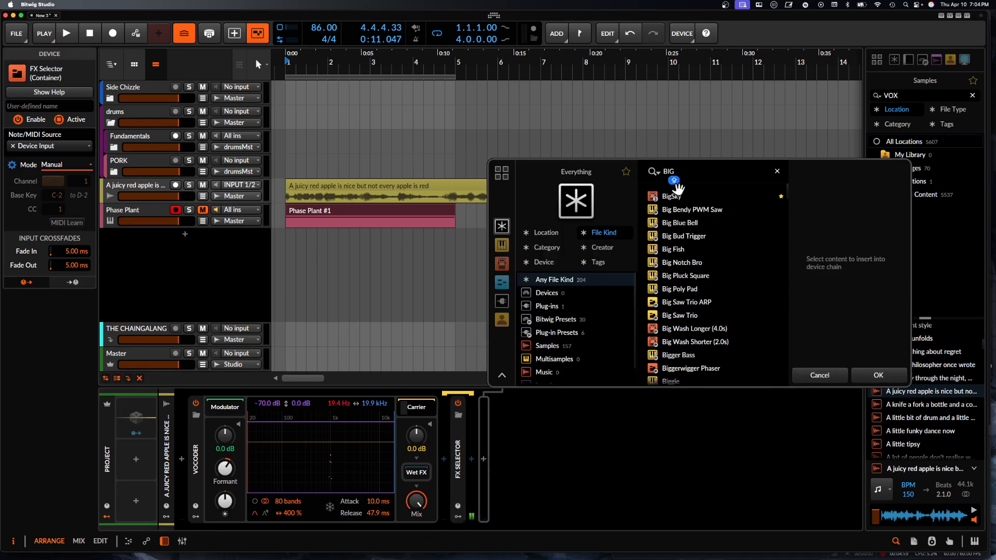
click(672, 195)
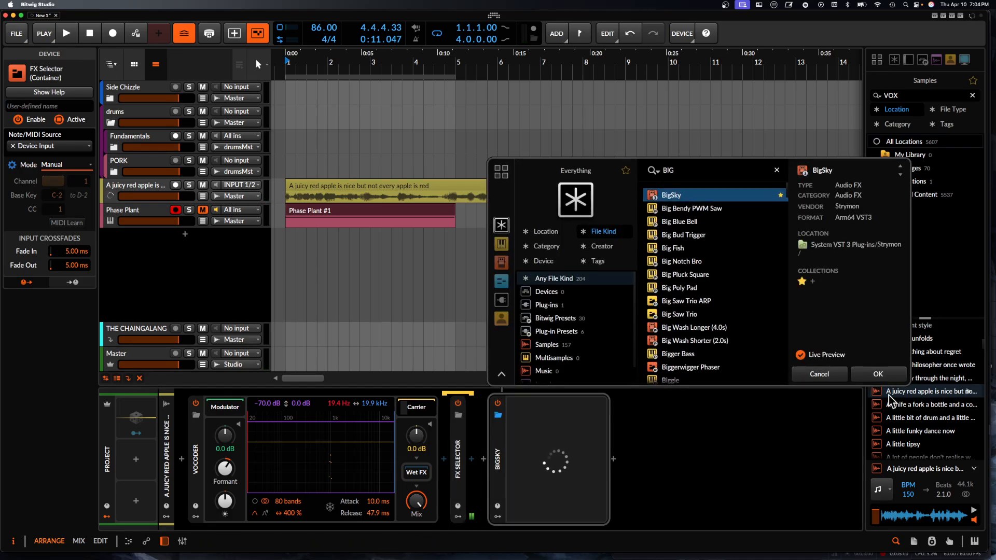
click(880, 375)
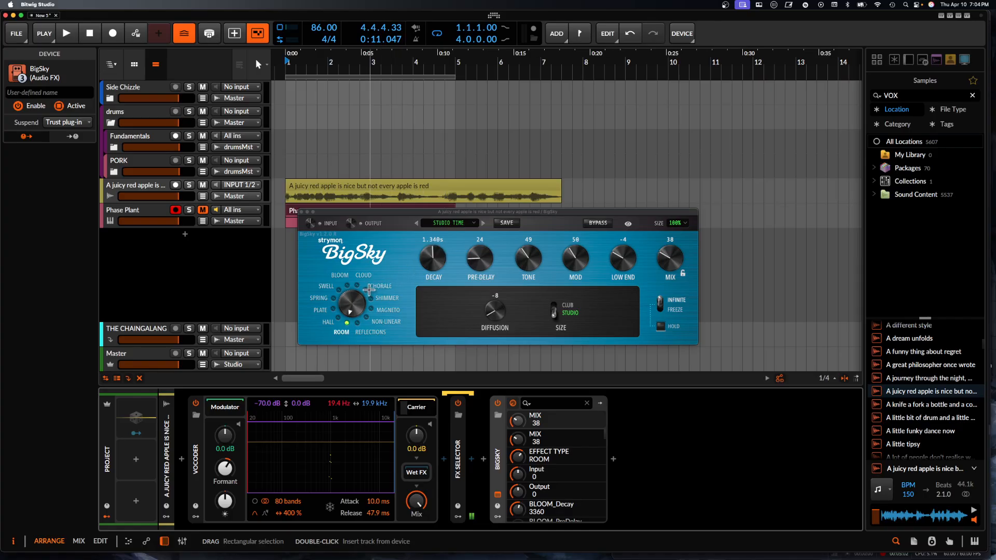
- Set BigSky to the CHORALE reverb type with a mix of 37 and the vowel AAHH
click(364, 292)
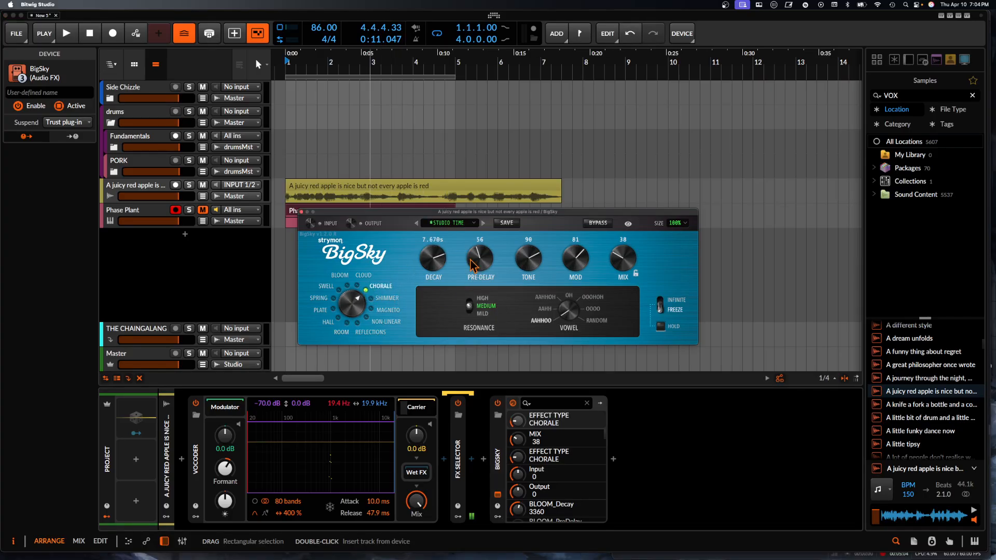
click(628, 263)
drag(571, 315, 570, 300)
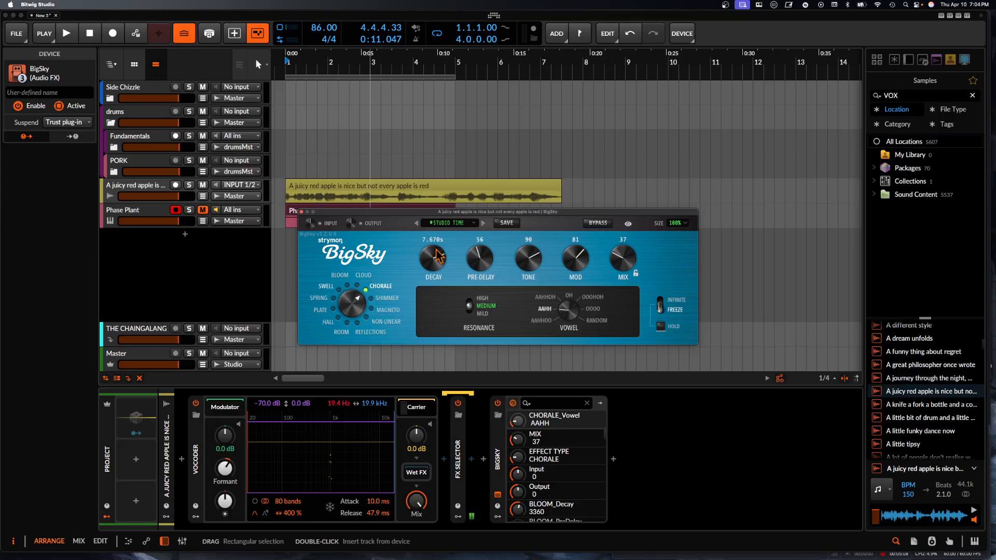
- Collapse the BigSky device and insert Fuse Compressor after it
double_click(498, 464)
click(512, 461)
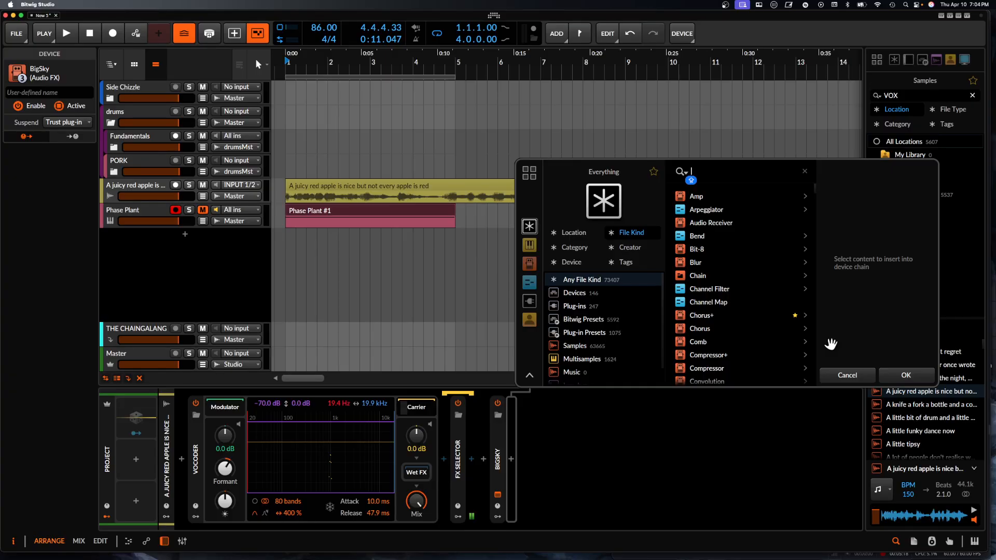
text(FUSE)
click(715, 197)
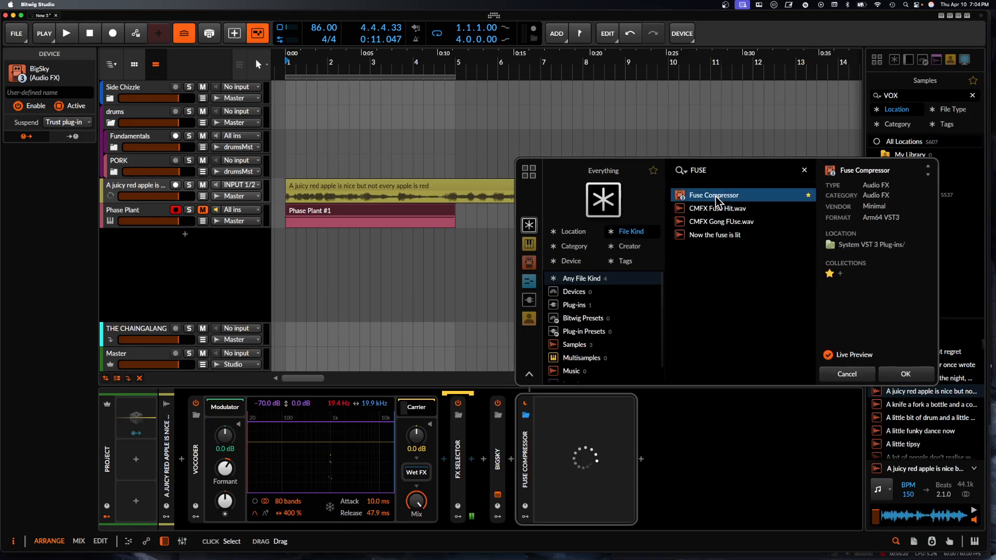
click(923, 377)
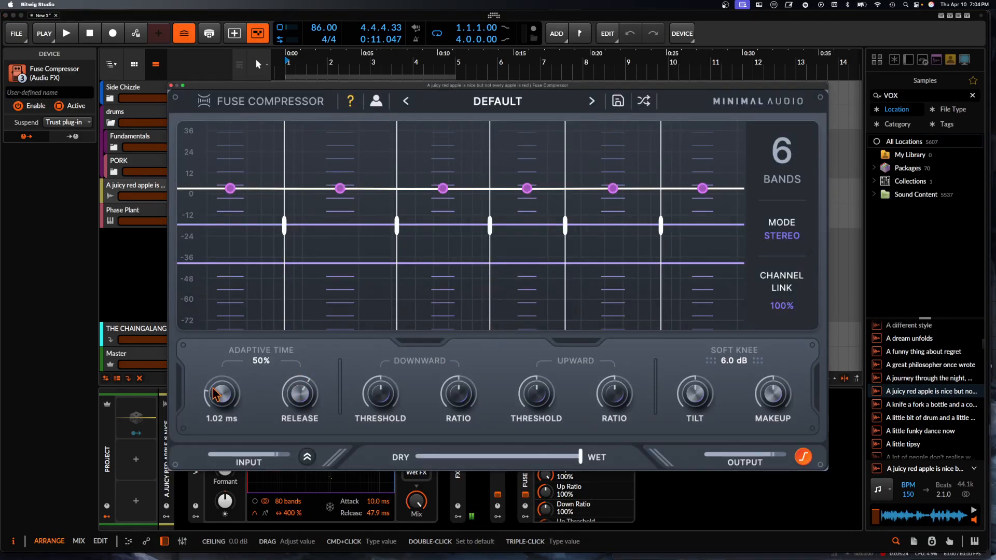
- Shorten Fuse Compressor's release, set downward compression to 45% threshold and 135% ratio, and raise the upward threshold with a 143% ratio
drag(296, 392, 275, 449)
drag(376, 403, 400, 376)
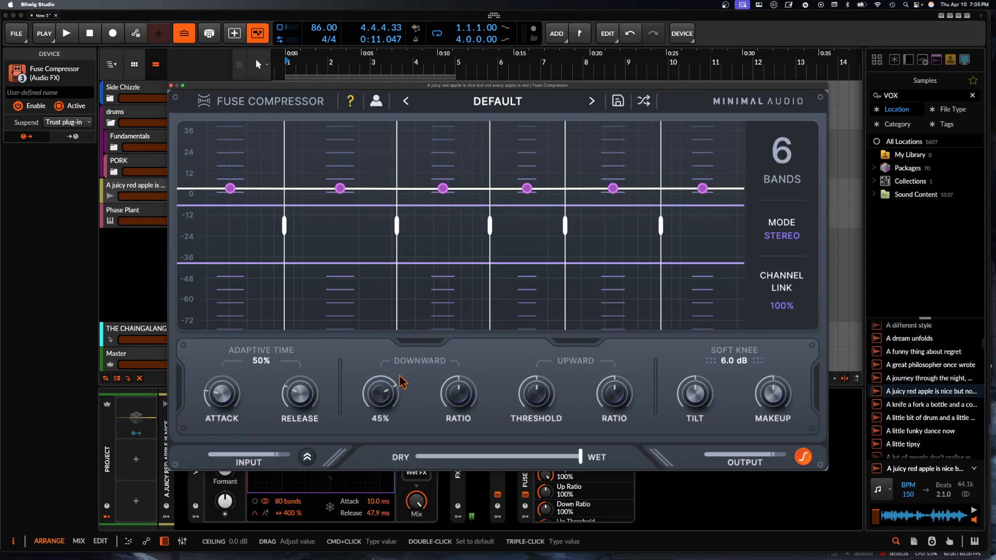
drag(461, 387, 461, 361)
drag(532, 396, 538, 369)
drag(615, 396, 613, 363)
- Start playback, close the Fuse Compressor window and switch BigSky off to hear the sound without it
key(space)
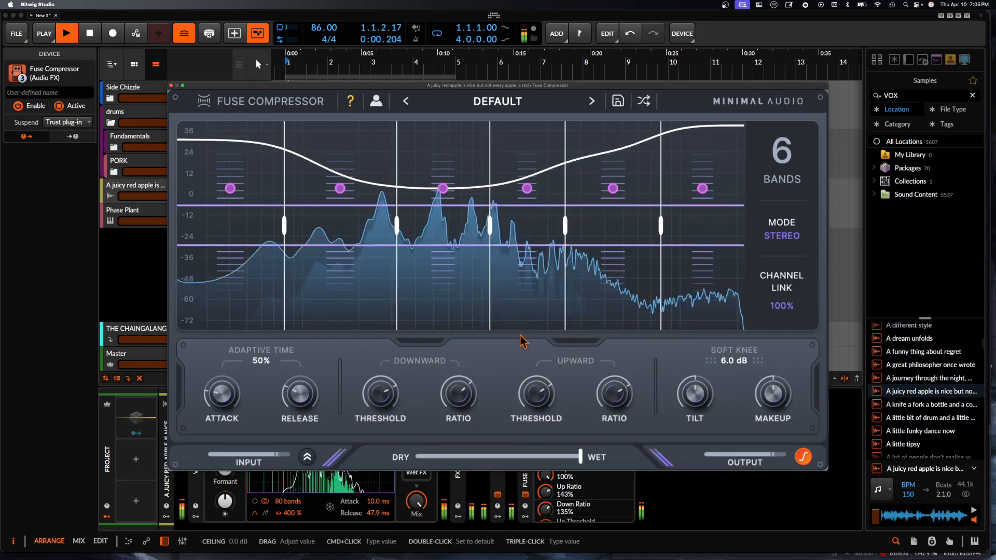
click(171, 85)
right_click(497, 409)
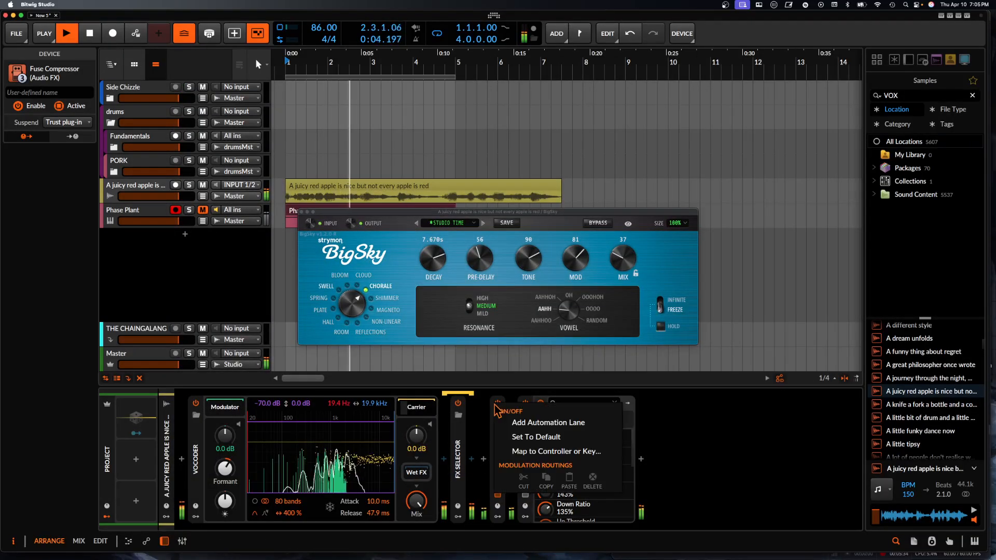
click(497, 409)
click(498, 407)
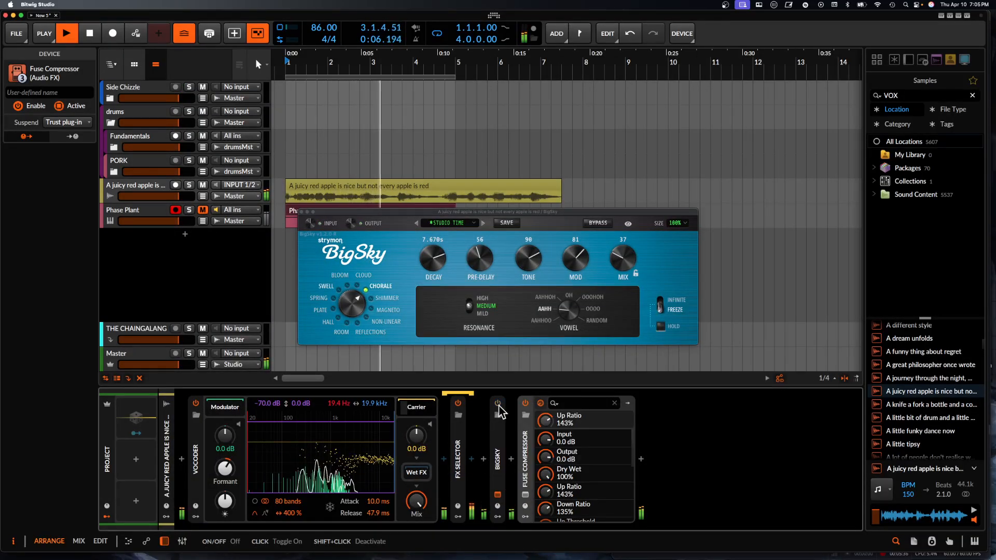
- Insert the Over distortion after Fuse Compressor, enable its make-up and set the clipping threshold to -1.8 dB
click(641, 458)
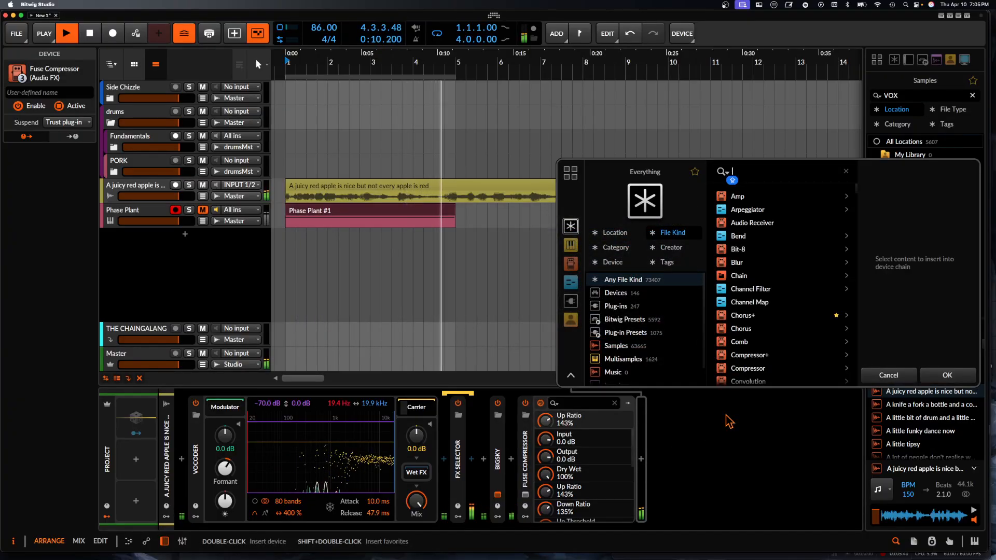
text(OVER)
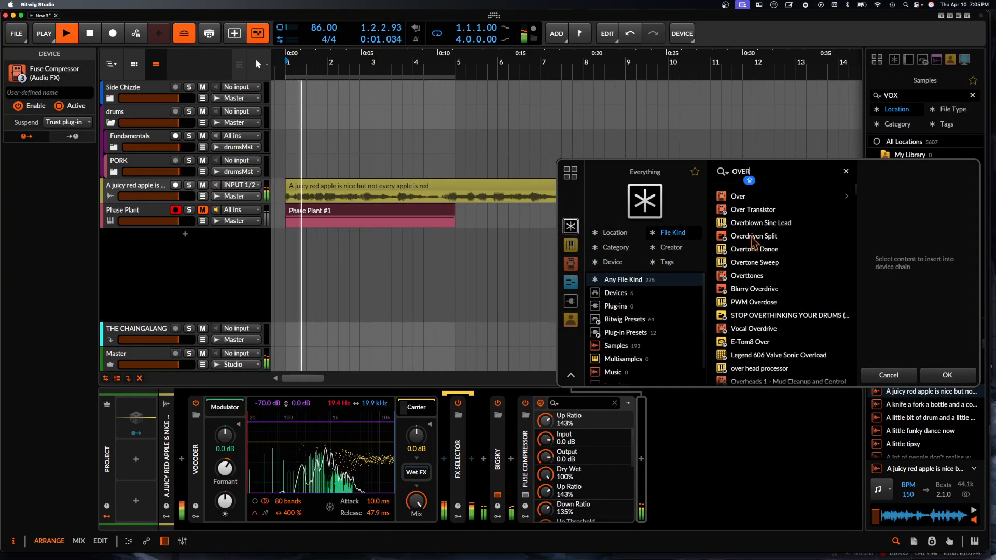
click(748, 197)
click(946, 376)
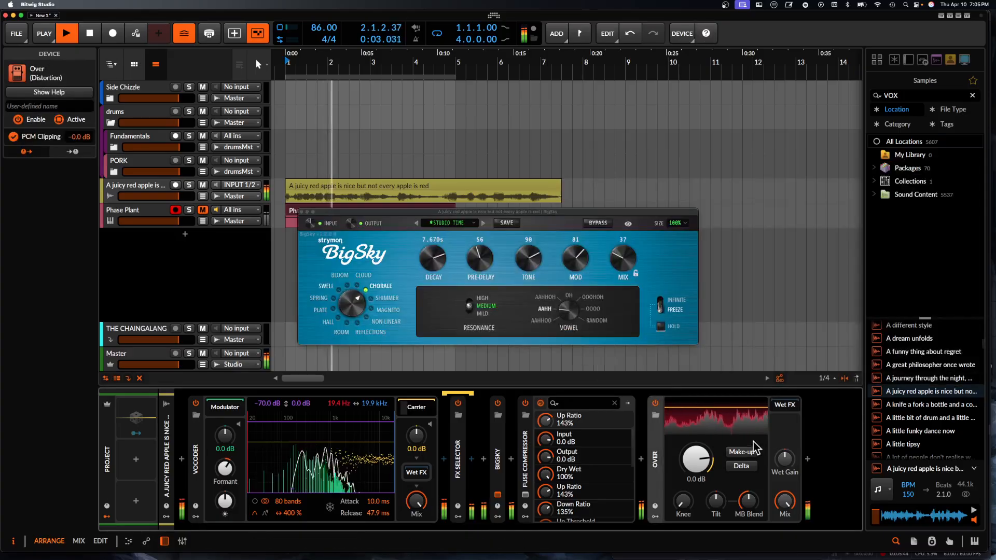
click(742, 452)
drag(697, 460, 696, 470)
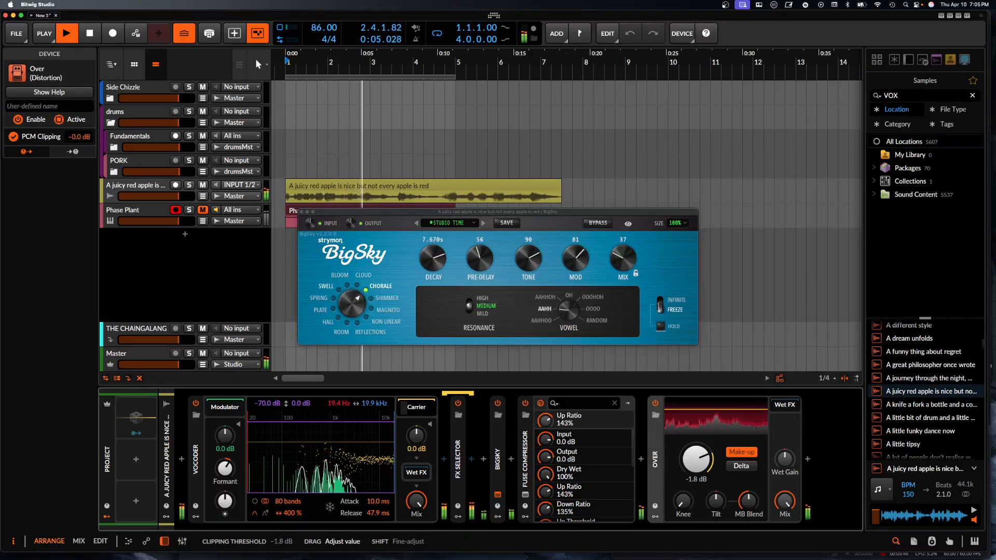
click(301, 213)
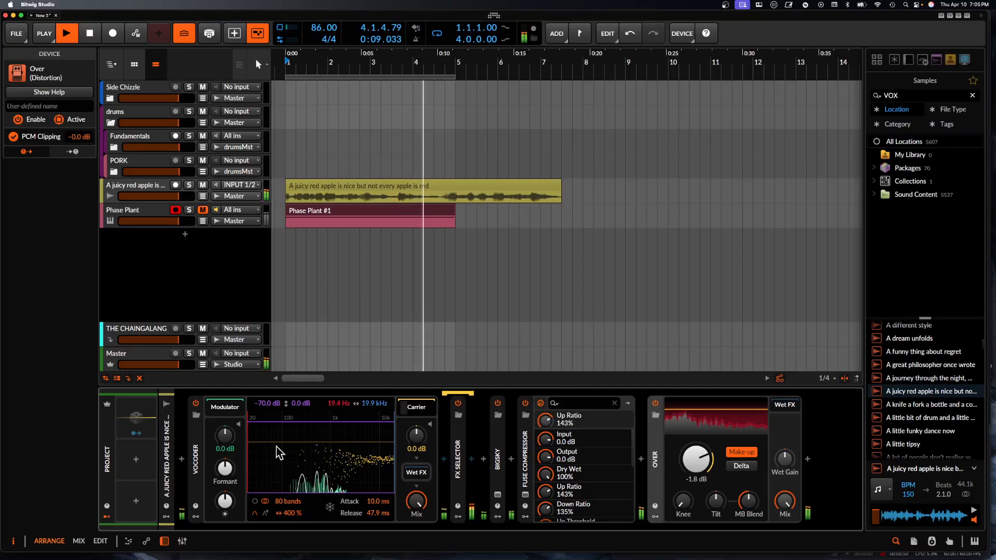
- Set the Vocoder's bandwidth to 222%, and audition the Phase Plant track and the vocal track soloed in turn
drag(287, 513, 292, 525)
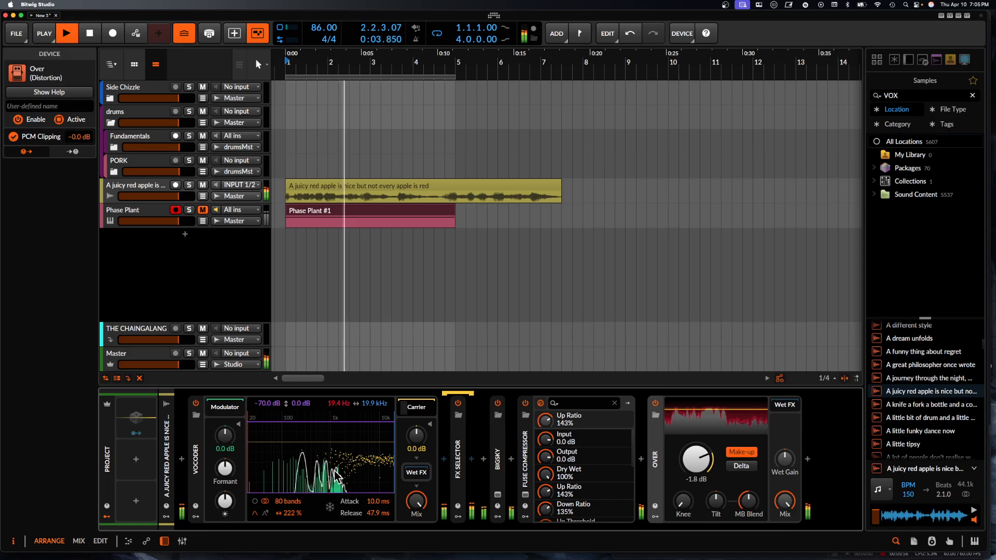
key(space)
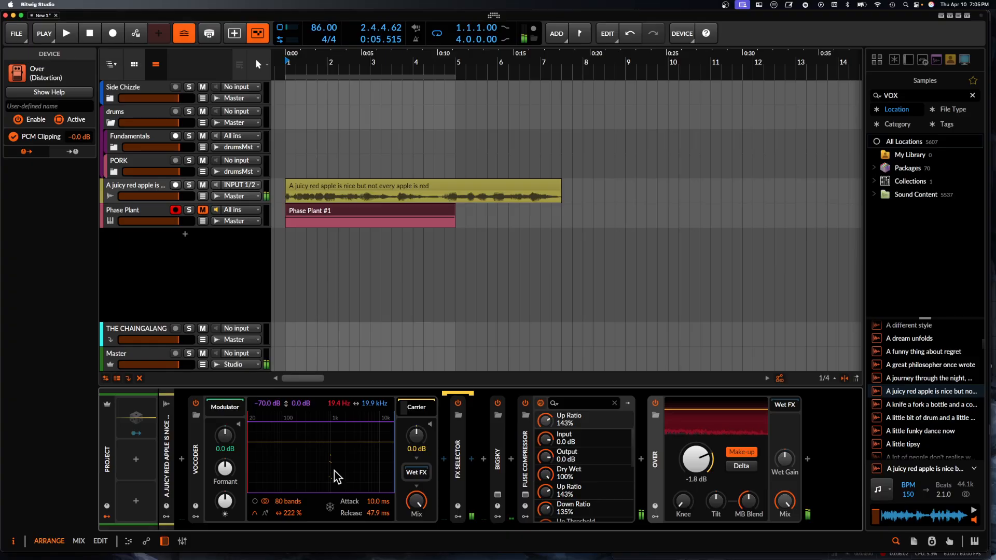
click(190, 209)
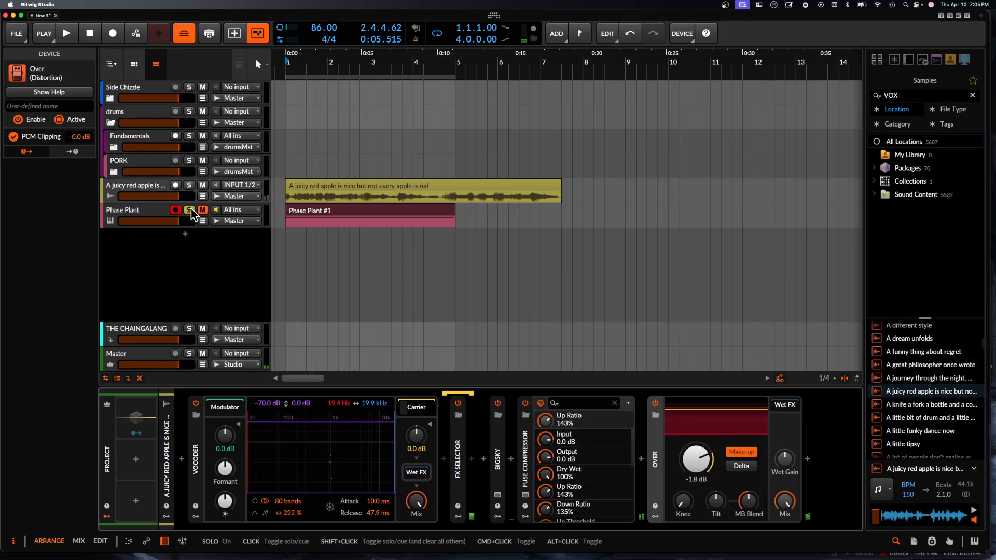
key(space)
click(189, 185)
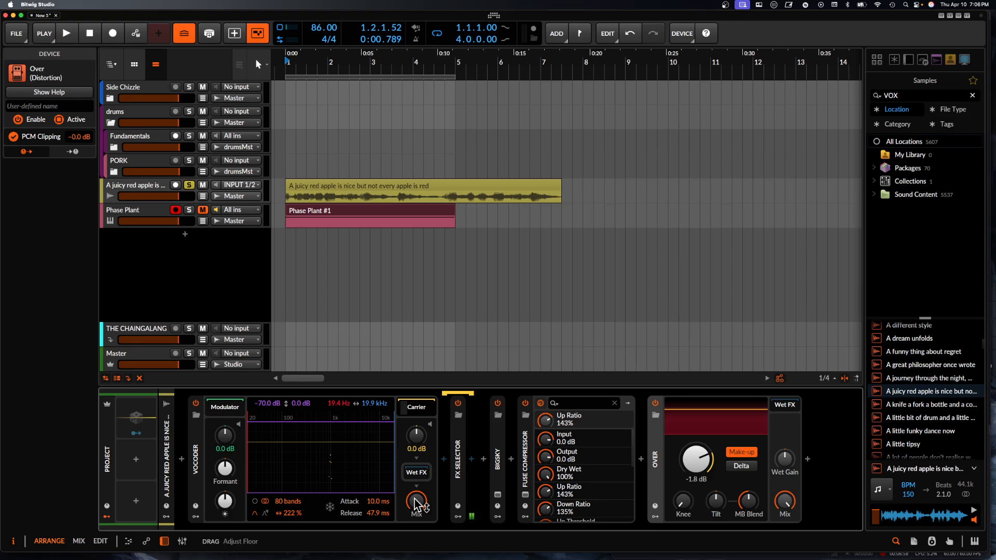
- Switch BigSky off and insert a Convolution reverb between FX Selector and BigSky
click(498, 494)
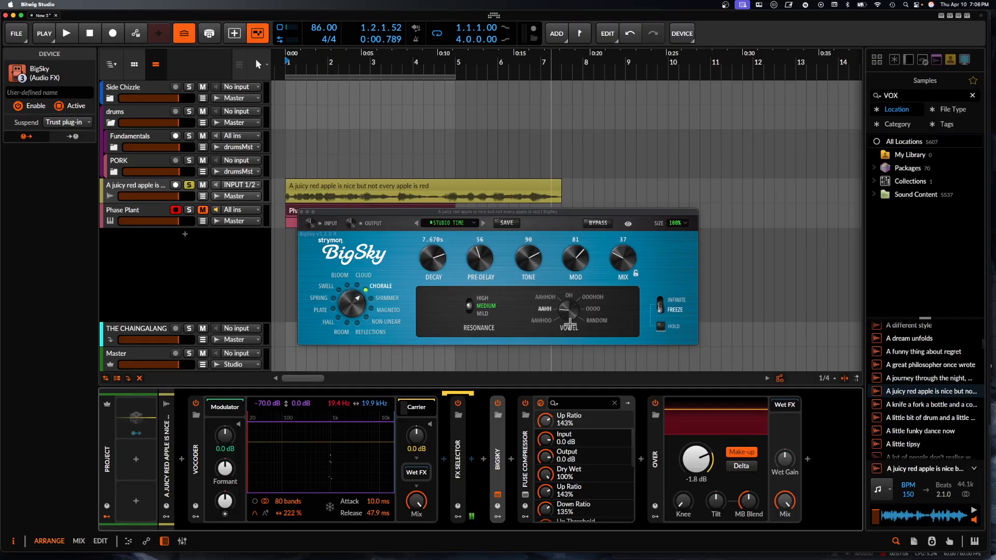
click(302, 211)
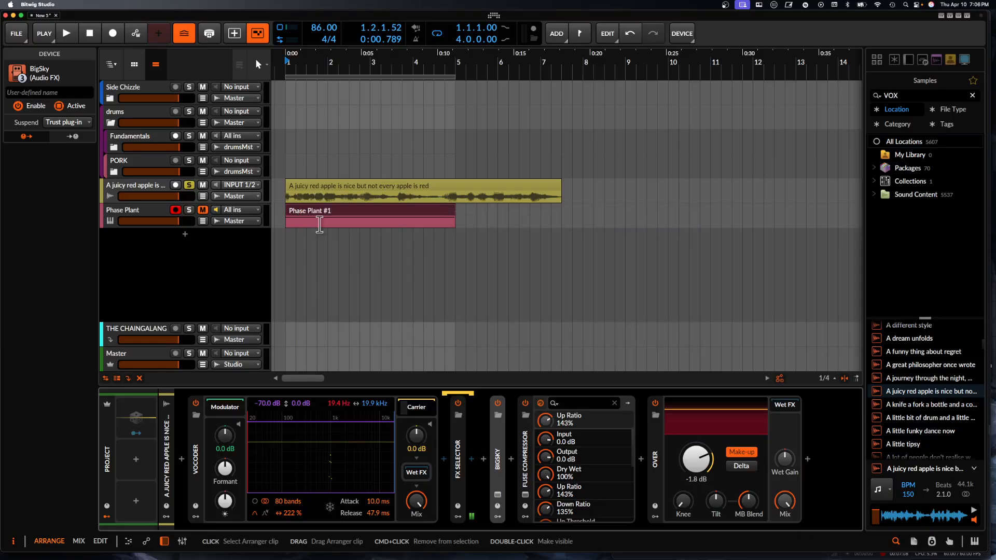
click(497, 403)
click(481, 459)
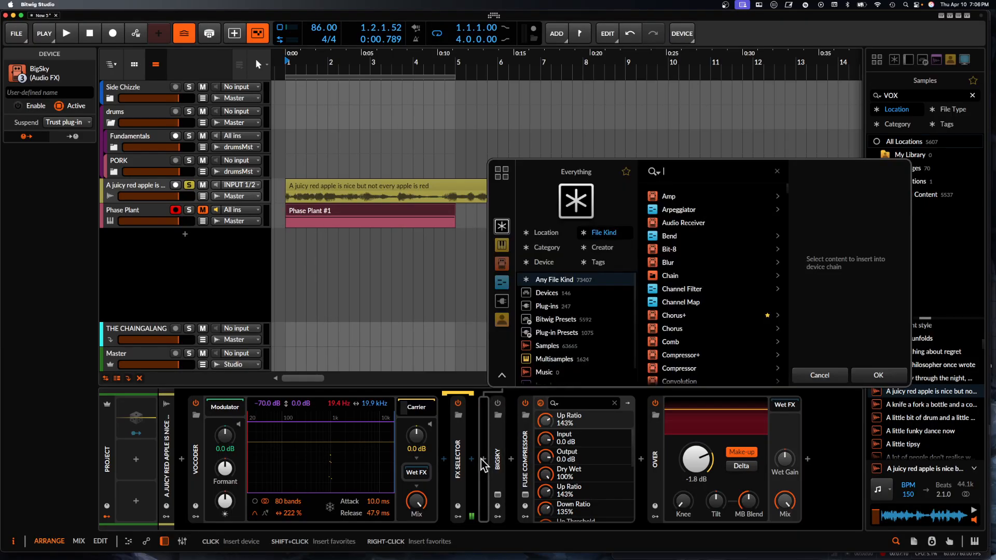
text(CONVO)
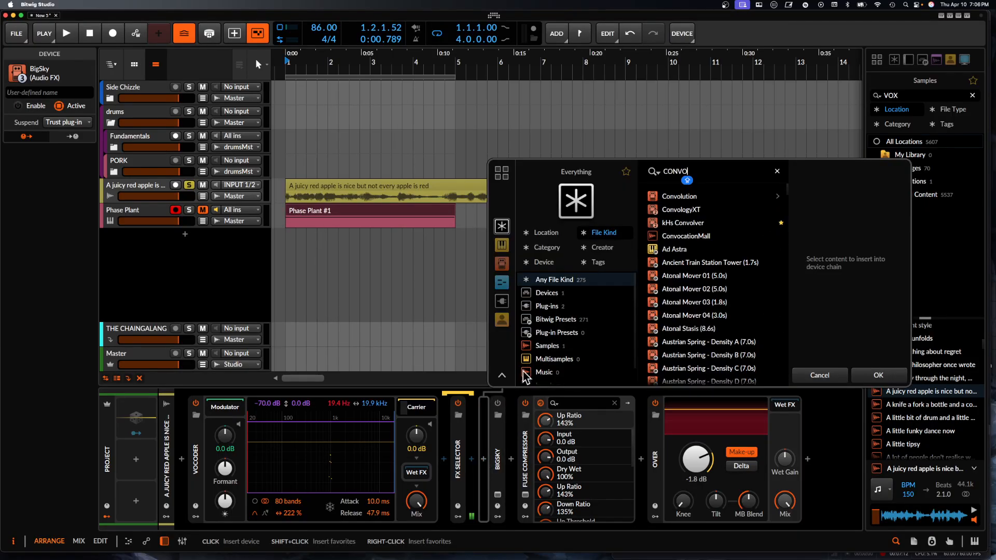
click(674, 199)
click(876, 375)
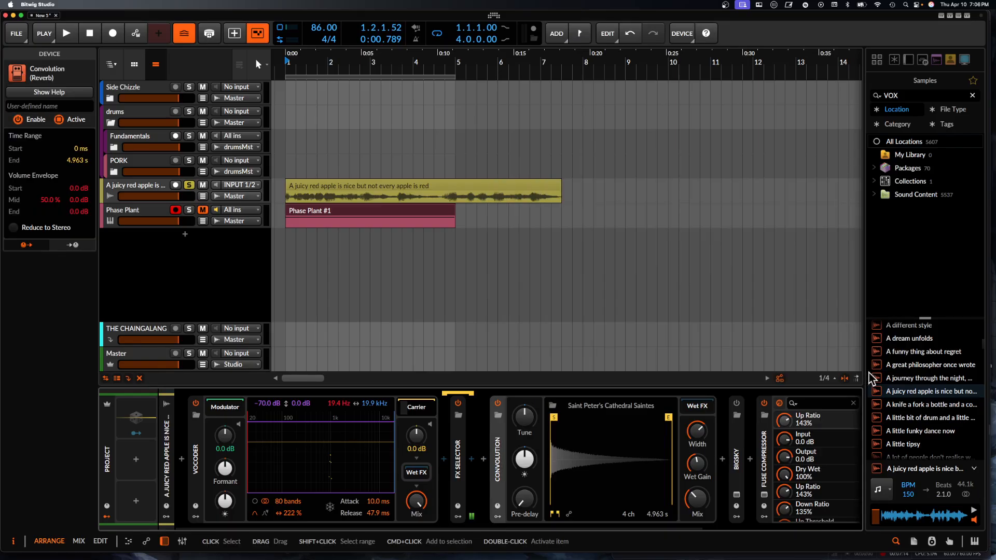
- Search the samples for CHOIR, load Kids Choir demo =1-B03 into Convolution as the impulse, and trim its end to 1.860 s
click(906, 95)
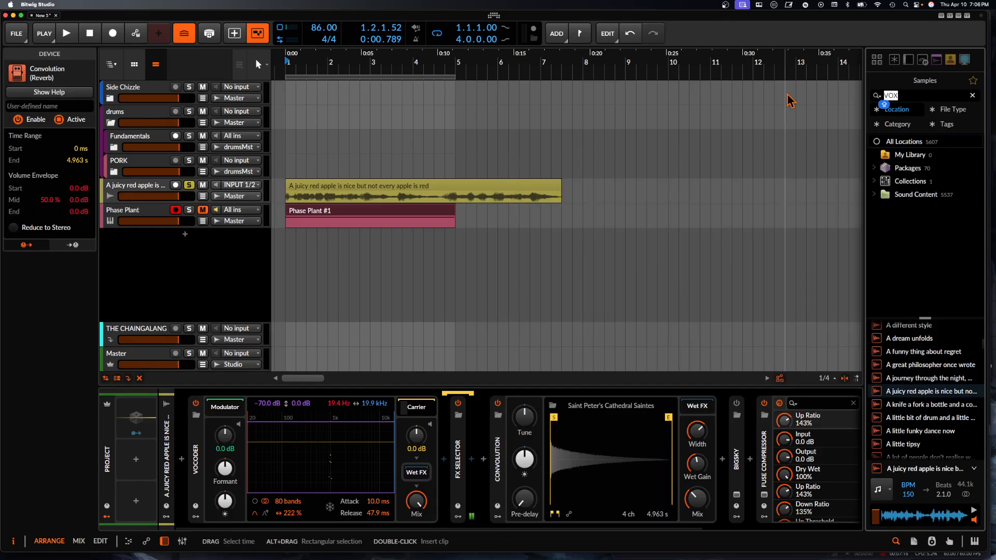
text(CONV)
key(BackSpace)
key(BackSpace)
key(BackSpace)
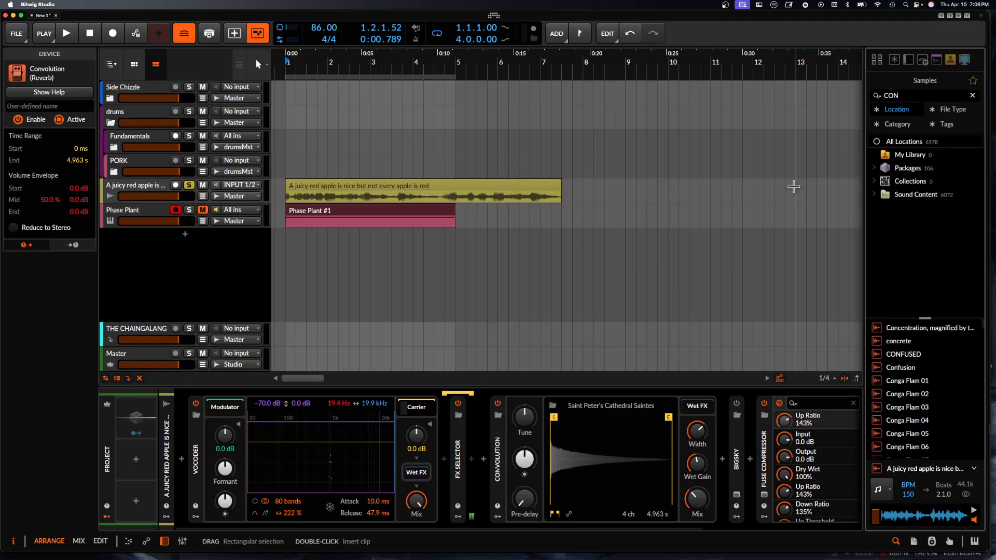
text(HOIR)
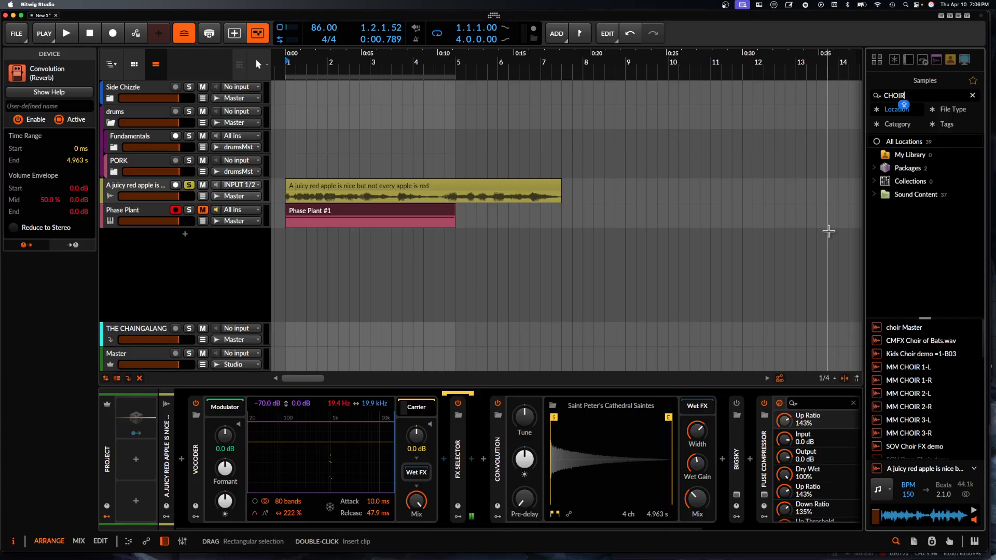
click(905, 353)
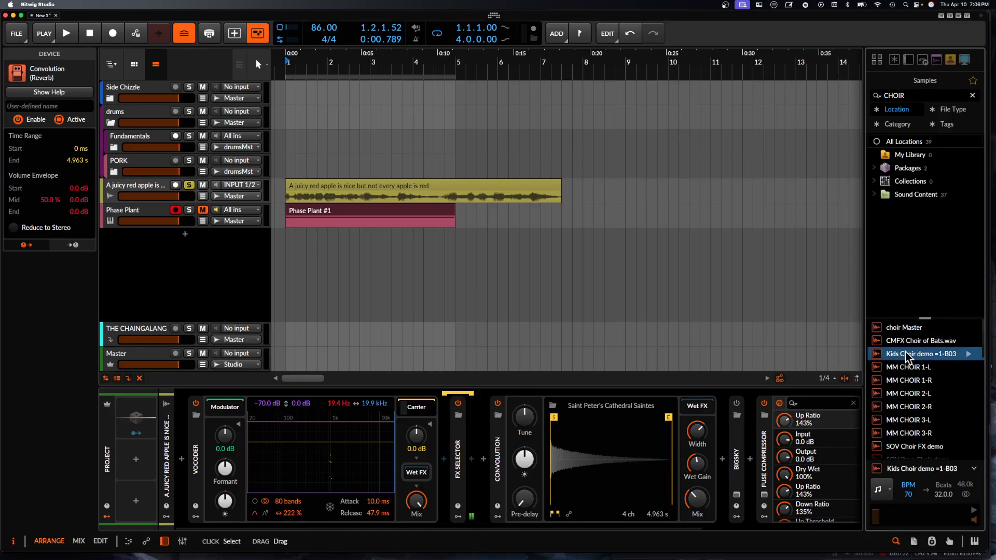
drag(909, 357, 614, 469)
drag(670, 431, 551, 423)
- Show Convolution's volume envelope and pull its middle and end points down to silence
click(570, 515)
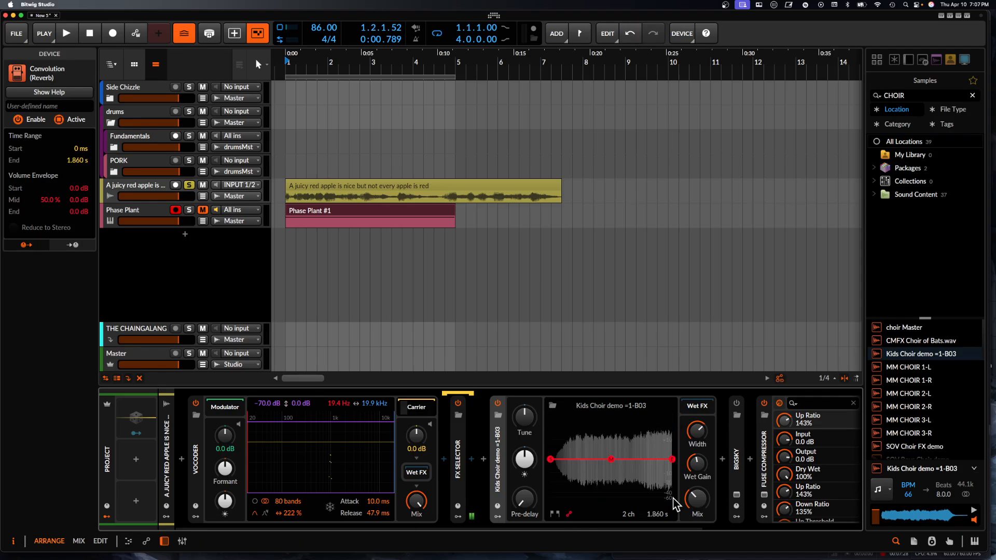
drag(673, 460, 673, 503)
drag(611, 461, 612, 502)
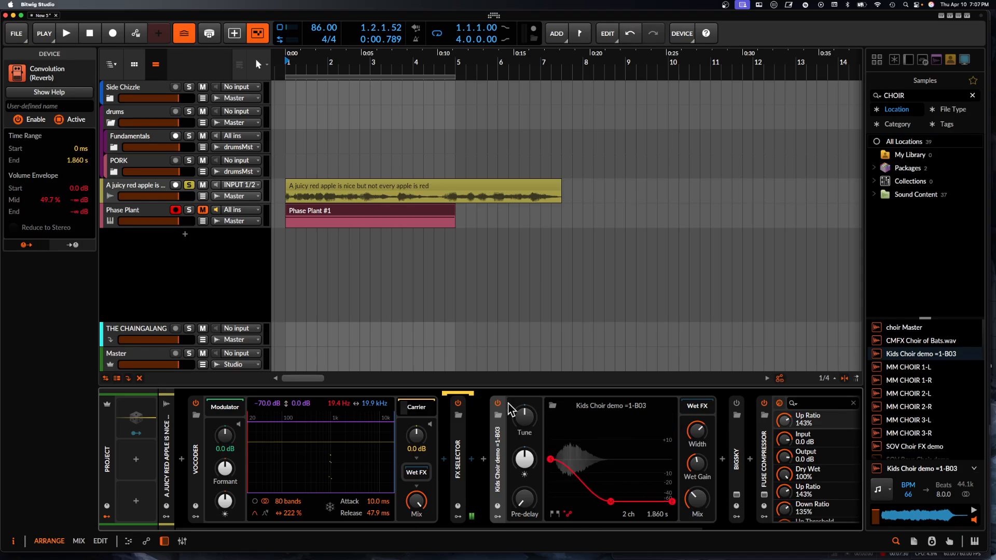
- While auditioning the choir impulse, raise Convolution's mix, move the envelope's middle point to 95.9% and lower the tuning
key(space)
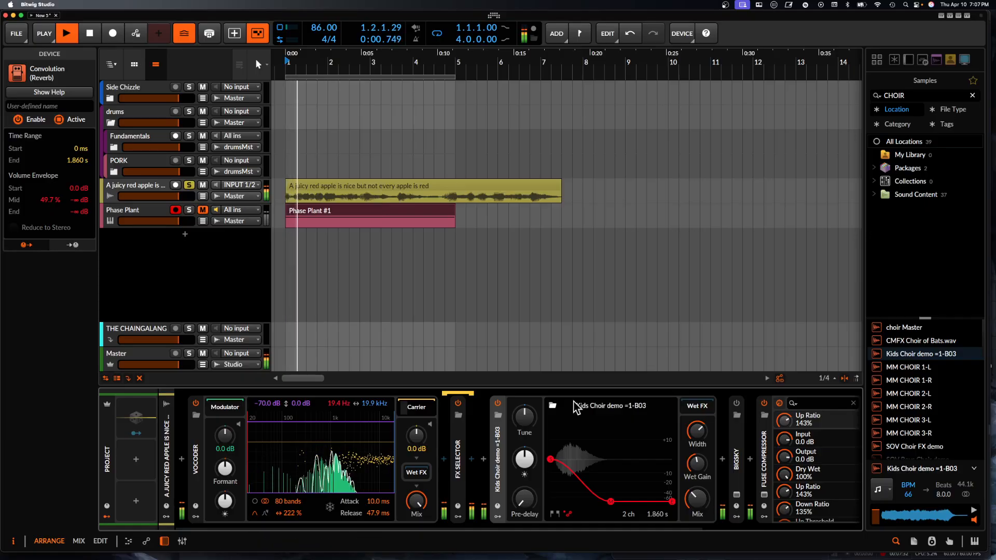
drag(698, 499, 698, 461)
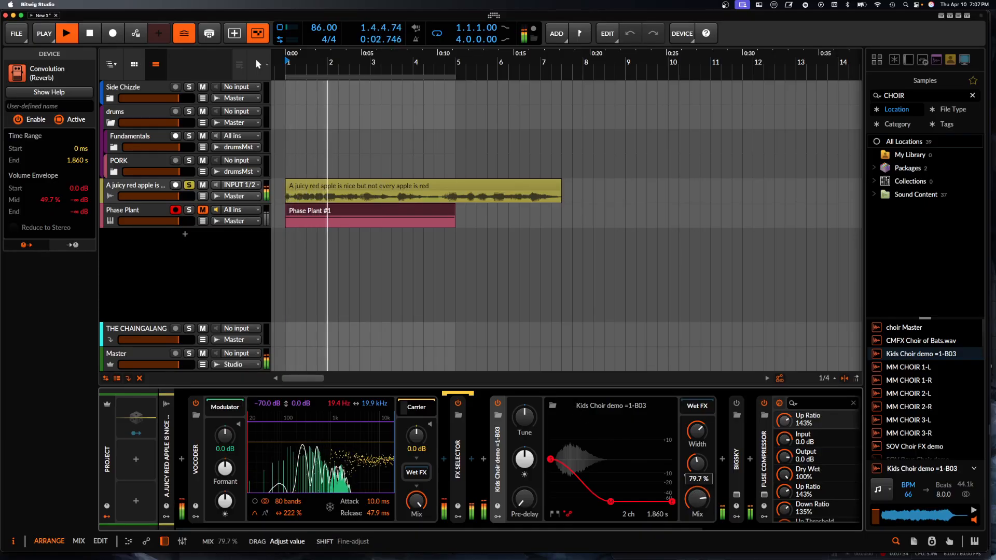
drag(611, 502, 671, 501)
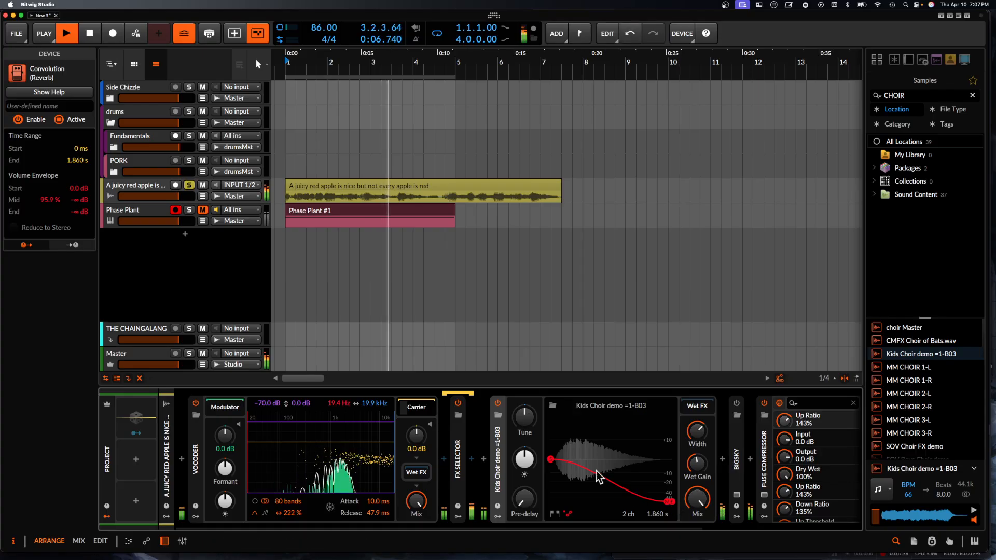
mouse_move(526, 418)
mouse_down()
mouse_move(526, 434)
mouse_move(529, 421)
mouse_up()
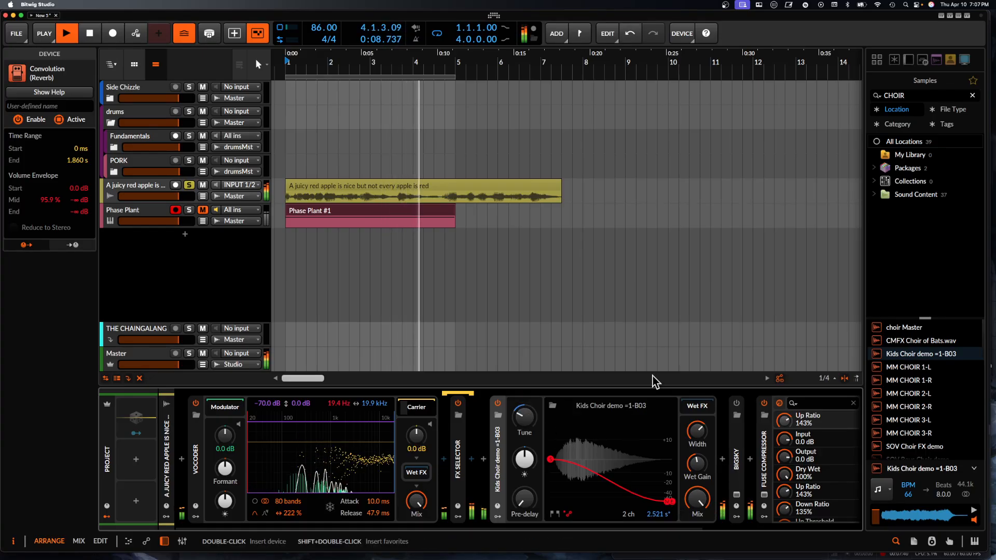
key(space)
key(space)
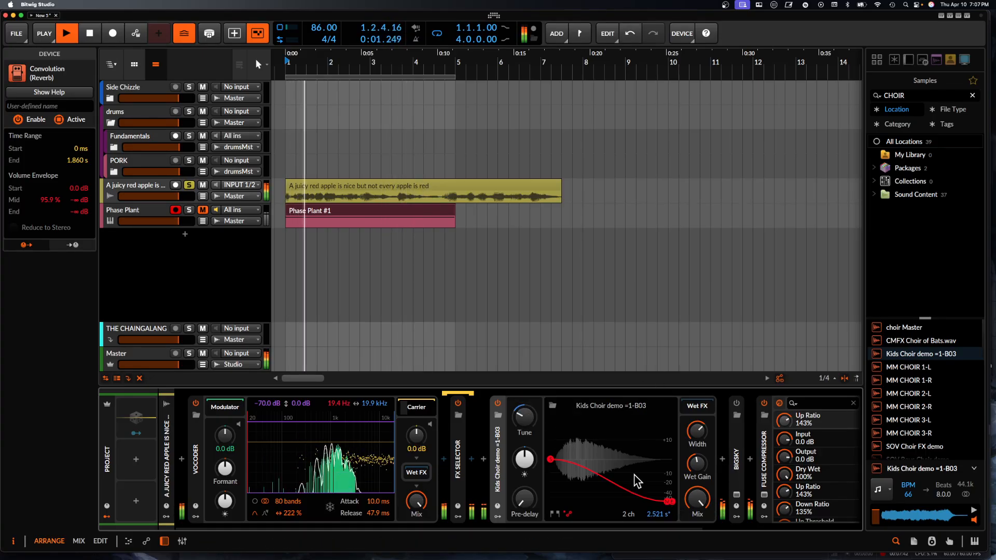
key(space)
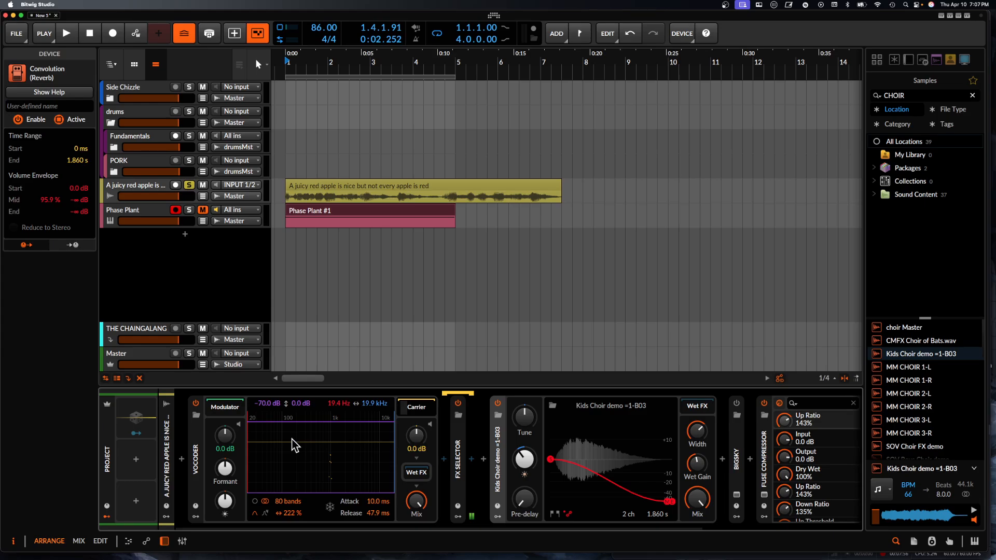
- Collapse and delete the Convolution device, and switch BigSky back on
double_click(505, 457)
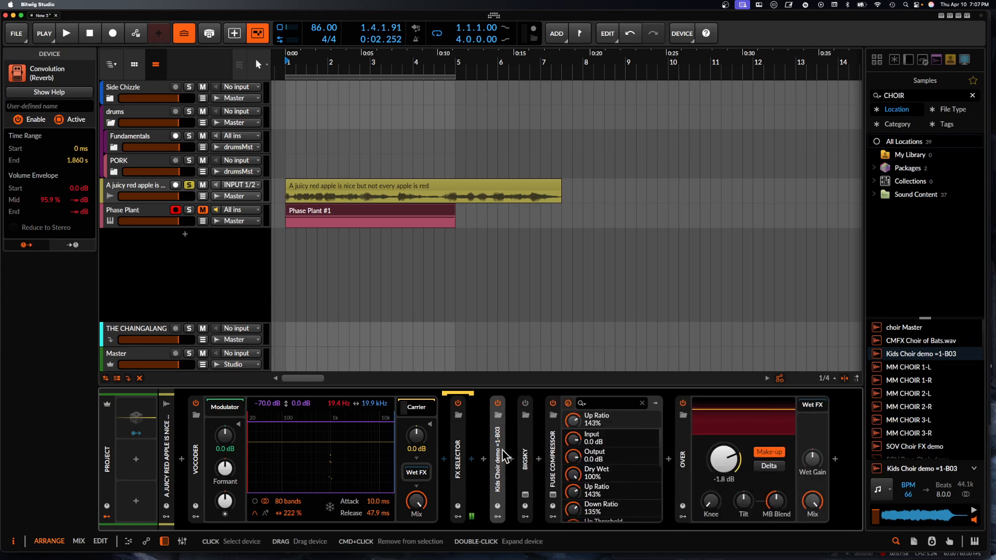
key(Delete)
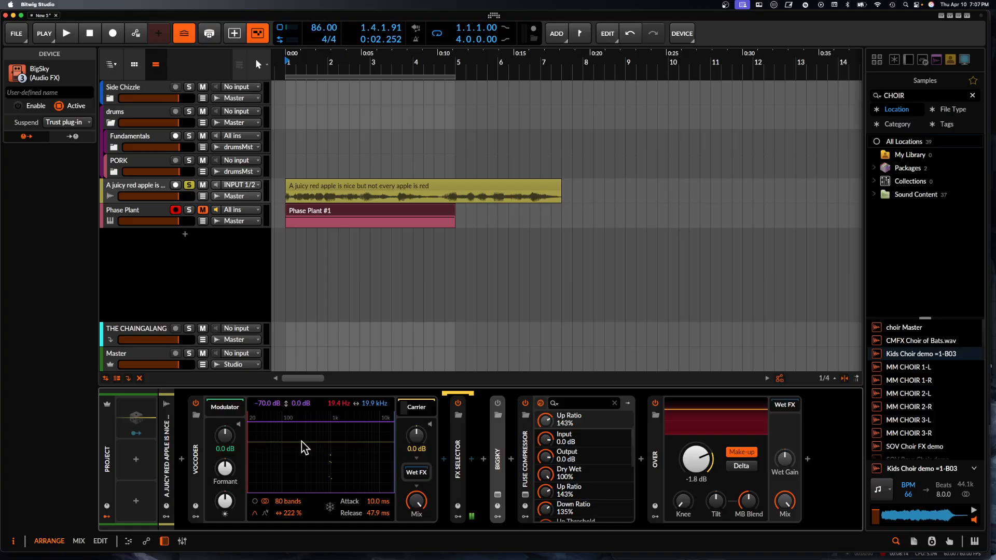
click(497, 404)
- Play back the chain with BigSky active and expand the BigSky device
key(space)
double_click(500, 450)
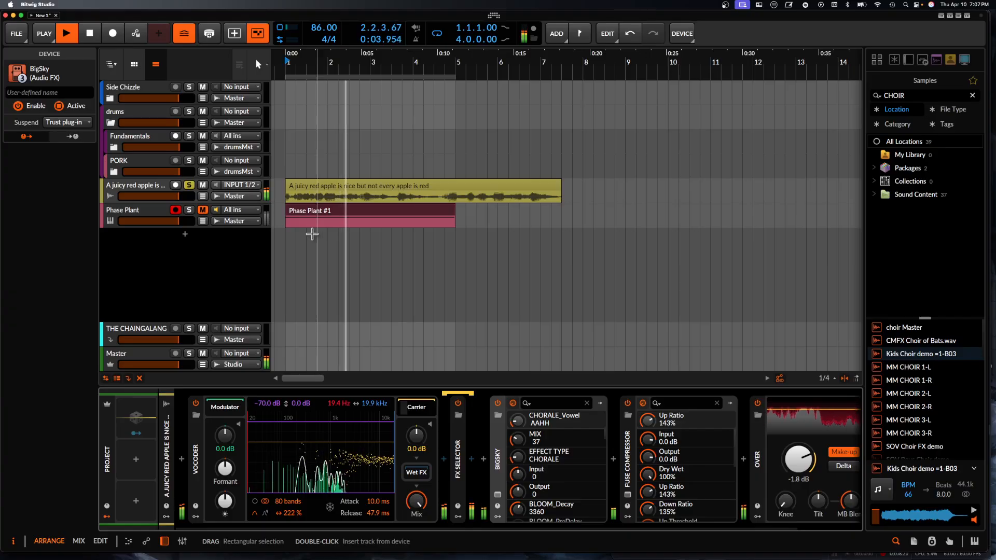
key(space)
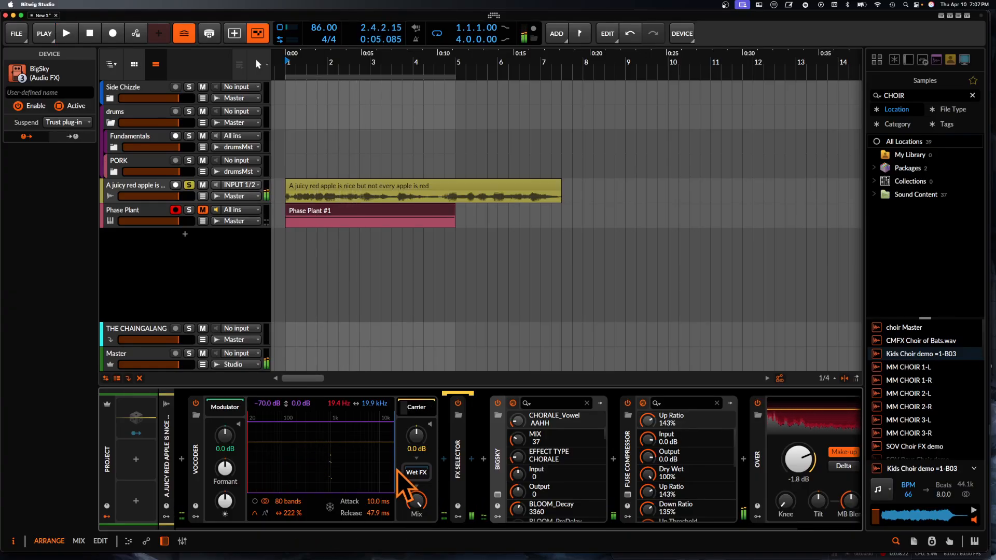
- Add four-bar G2, D#2 and C2 notes below the C3 note in the Phase Plant #1 clip, and select the clip in the arranger
double_click(329, 213)
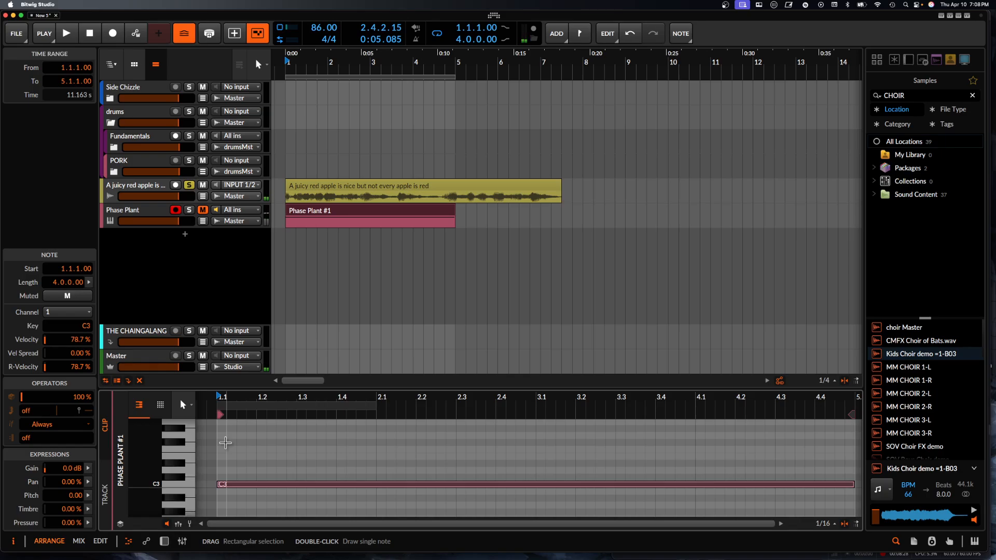
scroll(227, 478, down, 3)
double_click(231, 481)
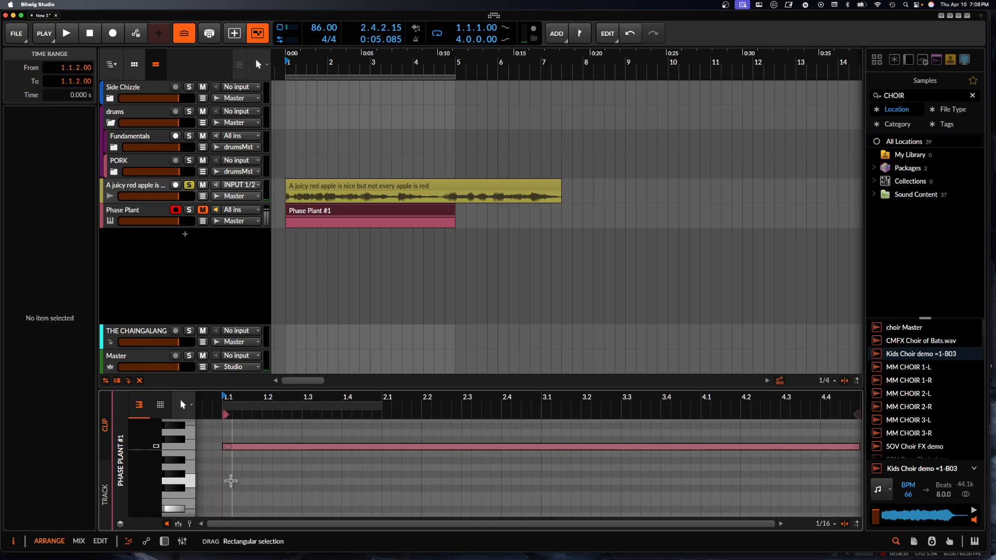
scroll(232, 497, down, 2)
double_click(235, 498)
scroll(241, 498, down, 3)
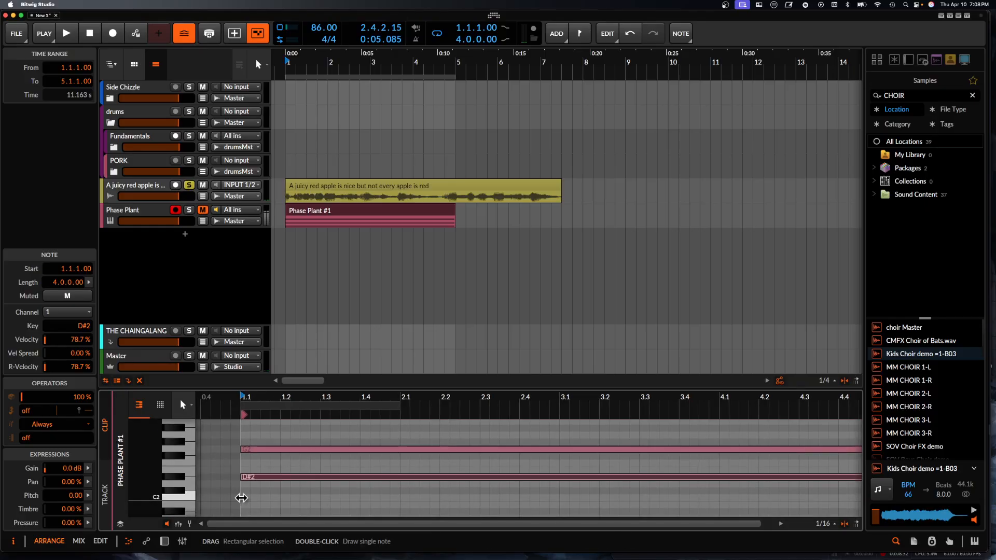
double_click(247, 494)
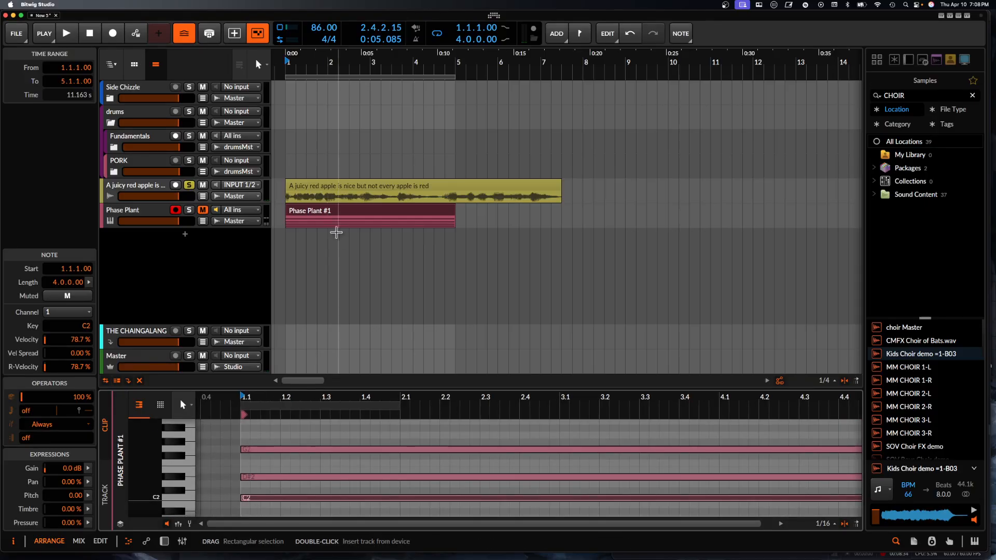
click(327, 222)
key(minus)
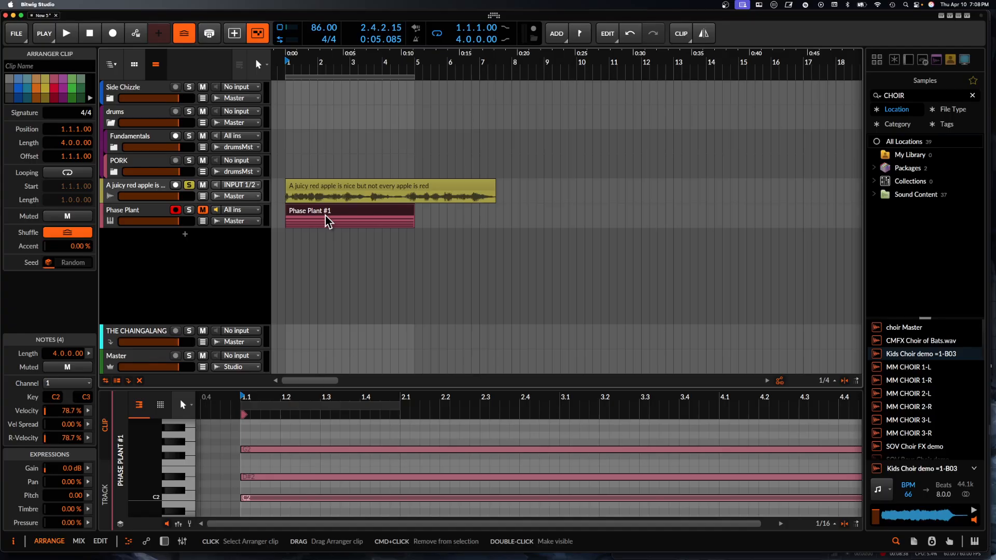
- Play back the arrangement while examining the vocal clip's waveform and the notes in the Phase Plant #1 clip
key(space)
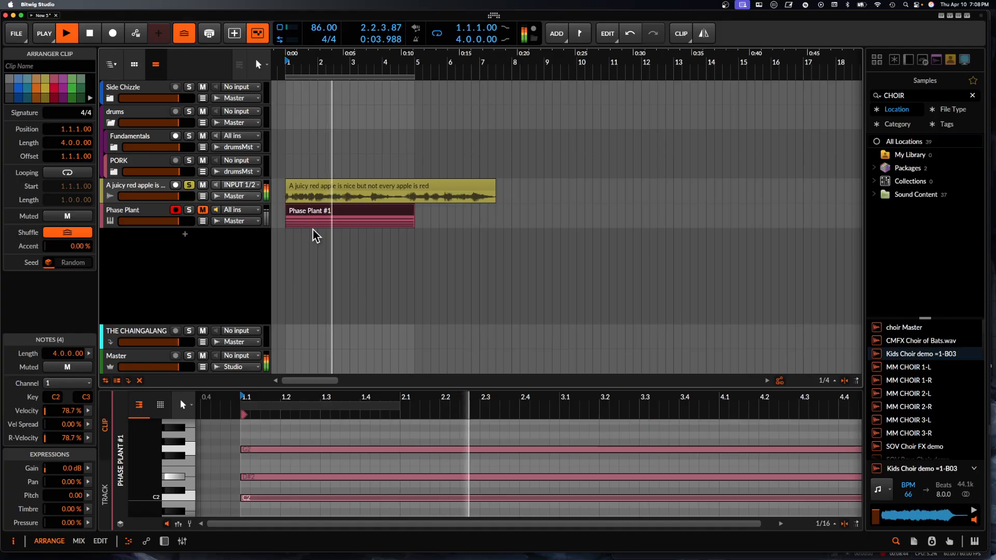
click(307, 193)
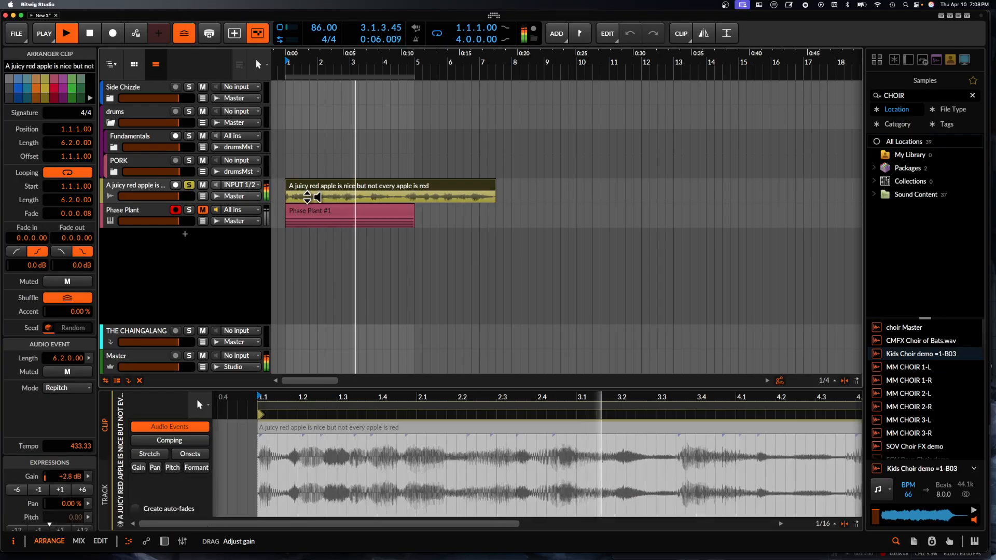
click(311, 215)
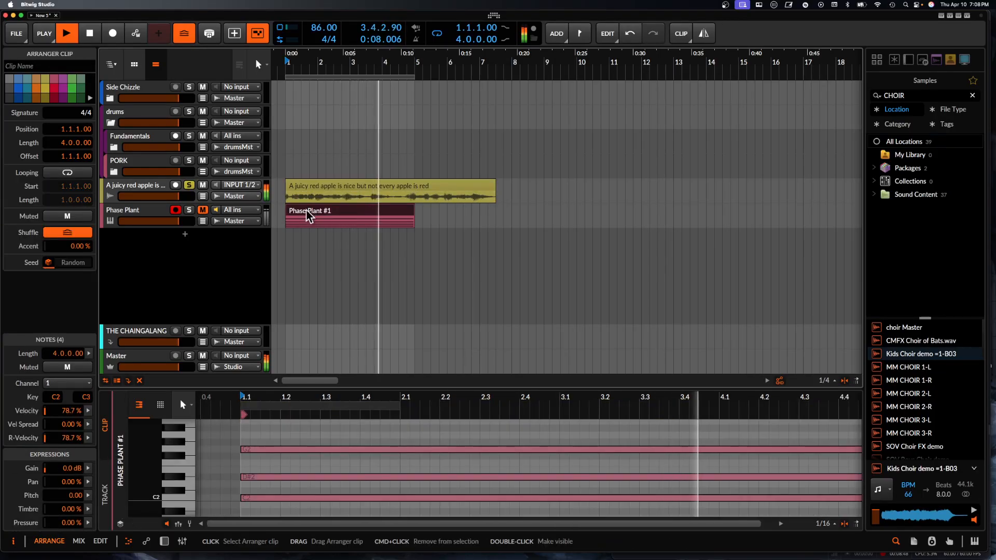
scroll(309, 209, up, 4)
scroll(310, 210, down, 3)
key(space)
- Delete the C2, D#2 and G2 notes from the Phase Plant #1 clip
drag(295, 468, 296, 535)
scroll(282, 438, up, 5)
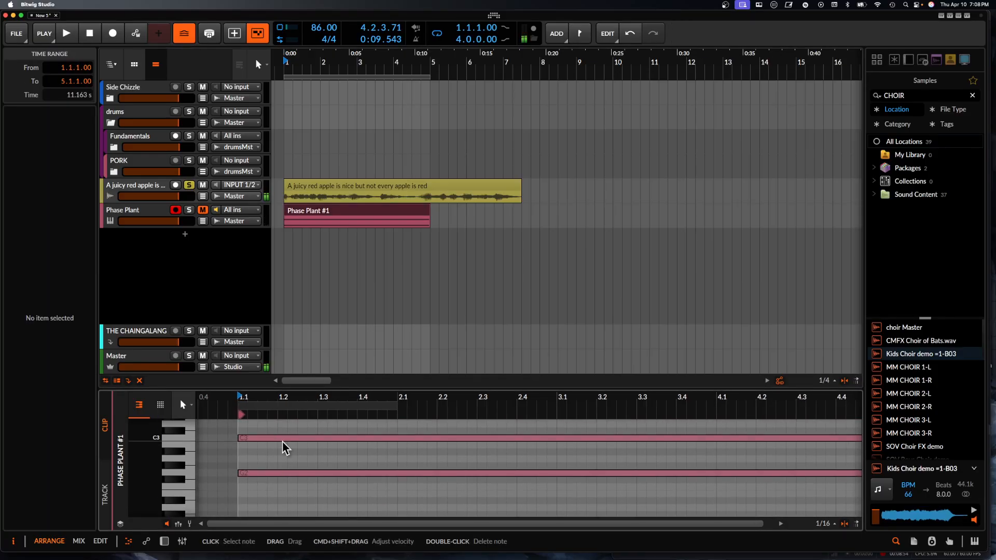
double_click(268, 473)
scroll(266, 474, down, 2)
- Add a new instrument track below the Phase Plant track and insert another Phase Plant on it
double_click(140, 212)
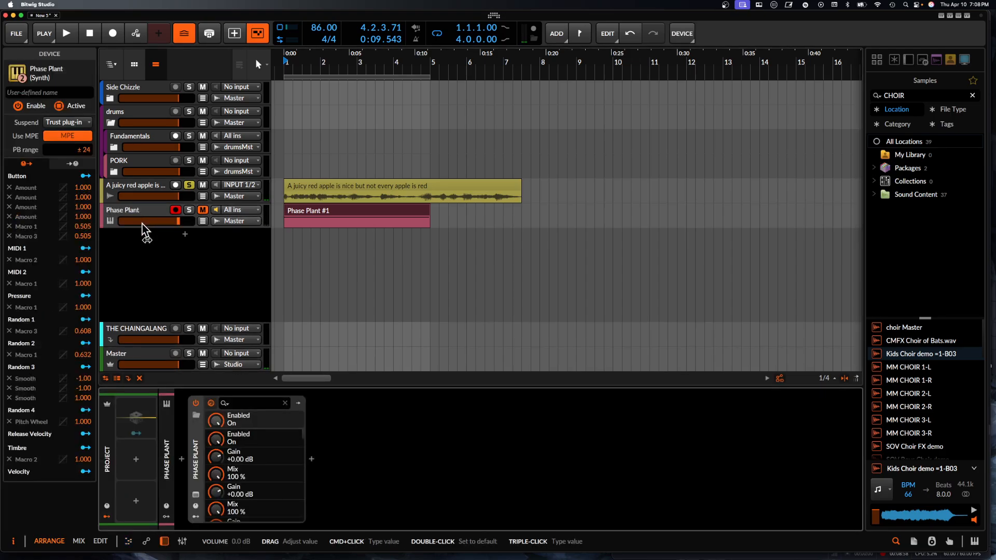
double_click(155, 235)
click(138, 236)
click(181, 459)
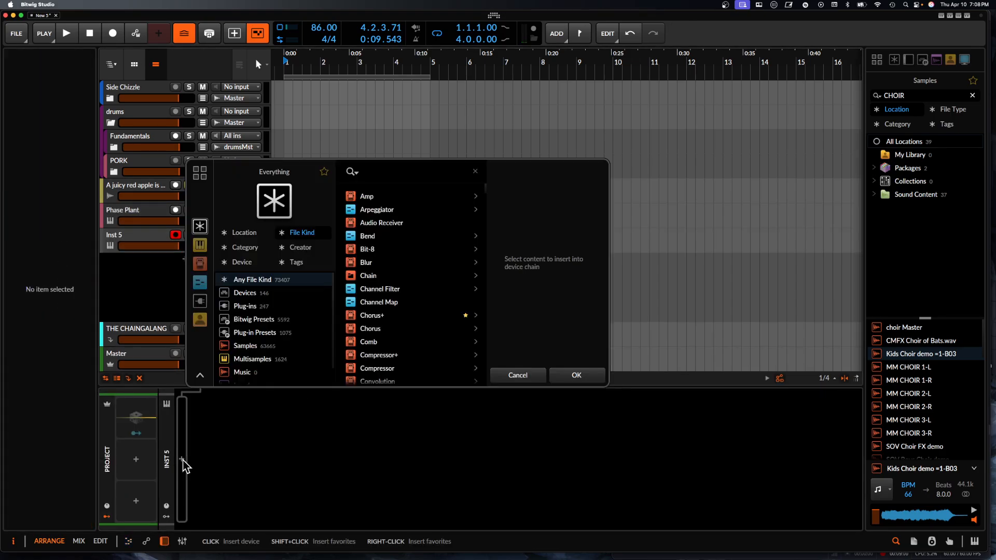
text(PHASE)
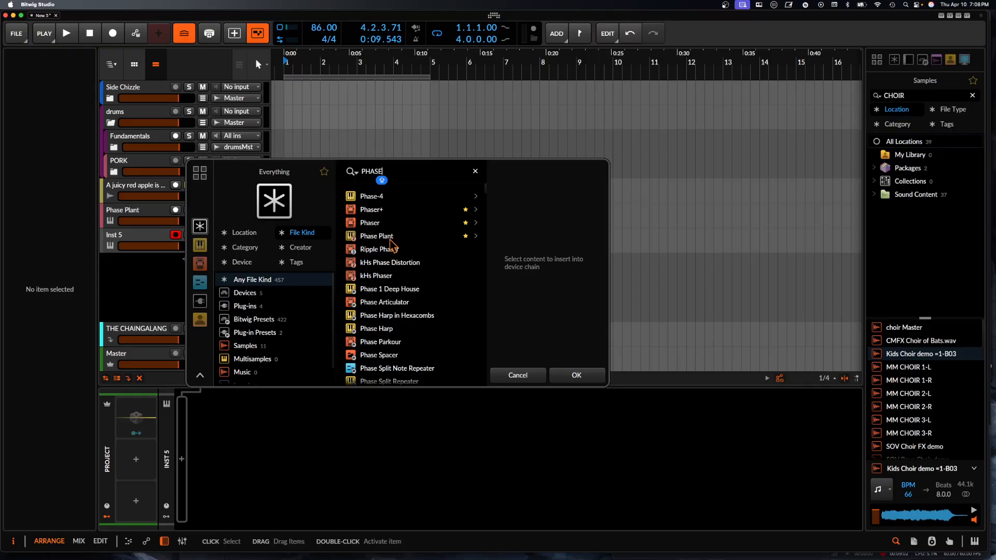
click(381, 237)
click(576, 375)
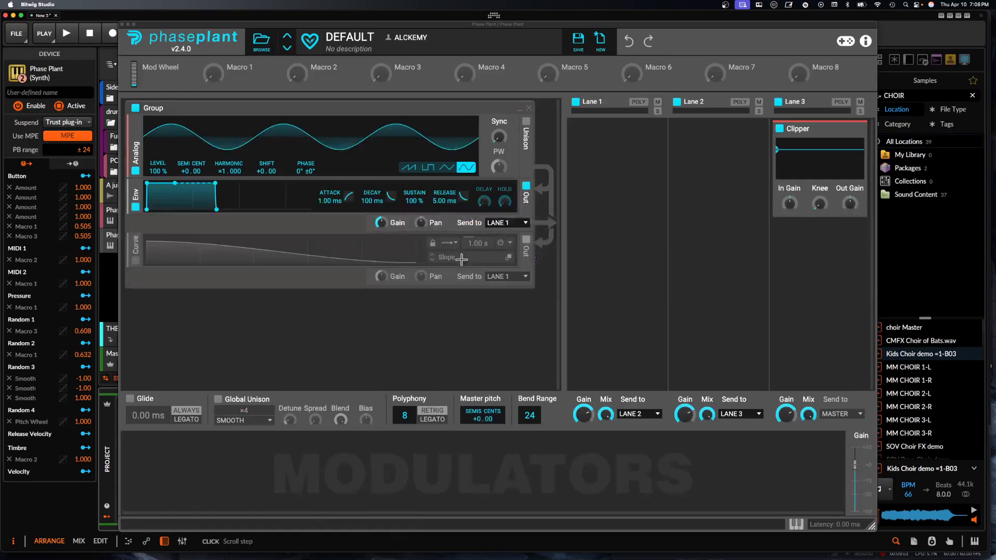
- Replace the default Analog oscillator group with a Granular generator and set its grain timing mode to Sync
click(529, 109)
click(301, 144)
click(313, 192)
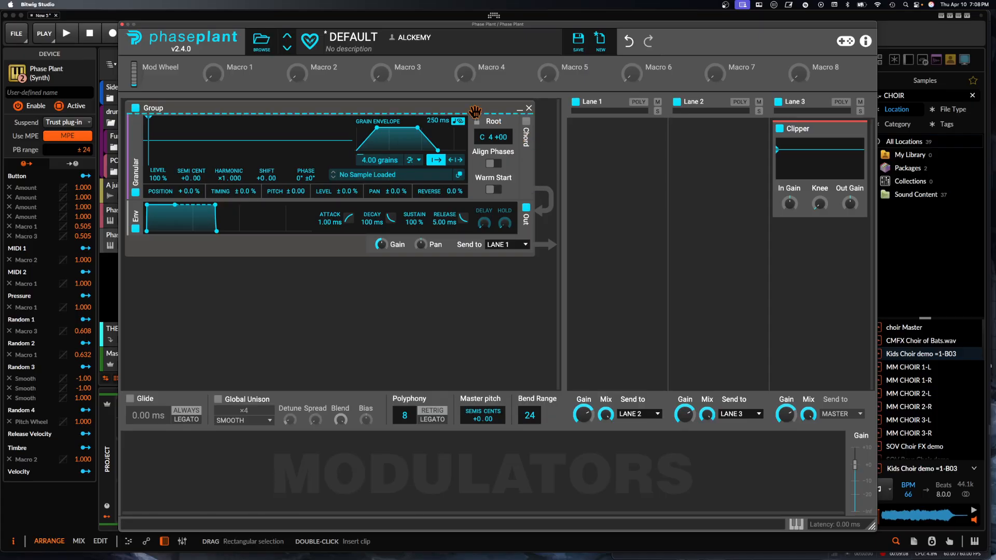
click(410, 160)
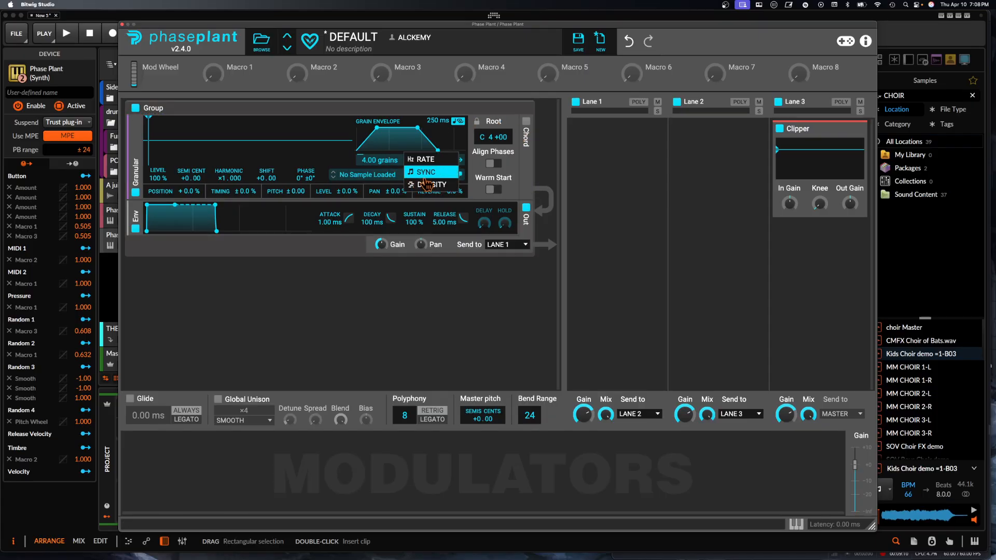
click(426, 173)
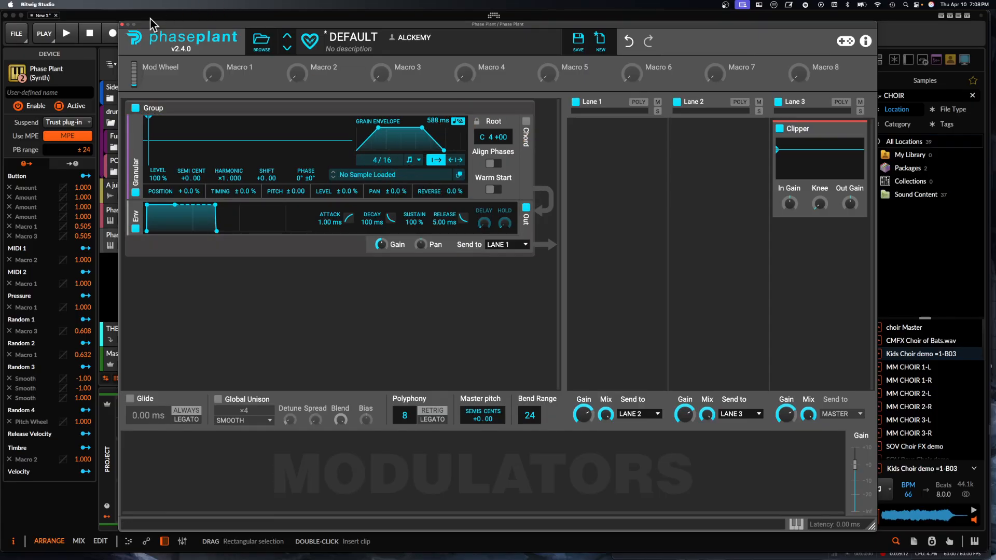
- Close Phase Plant, select the vocal clip and play back the processed vocal so Rolling Sampler captures it
click(122, 23)
click(304, 190)
scroll(305, 191, down, 3)
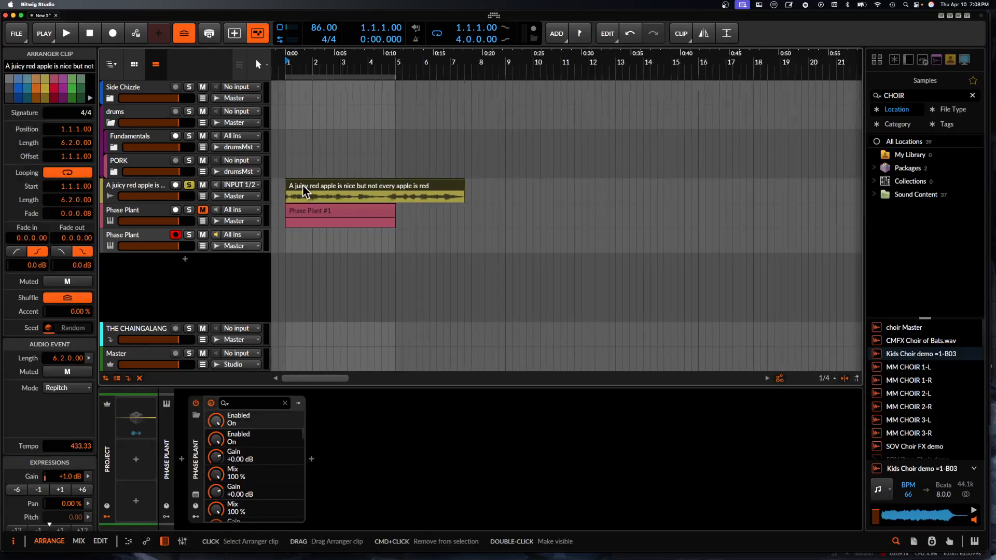
key(space)
scroll(272, 221, up, 5)
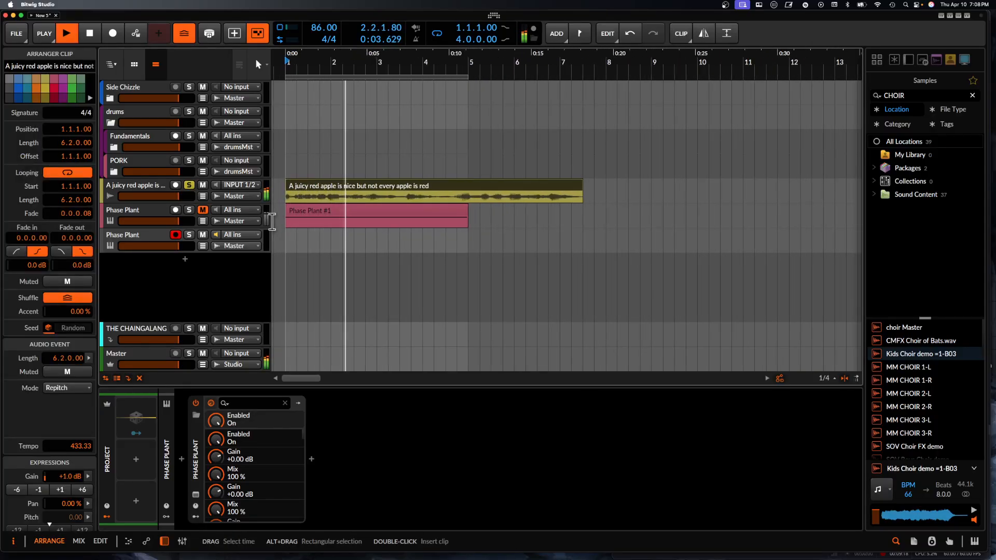
scroll(275, 218, down, 1)
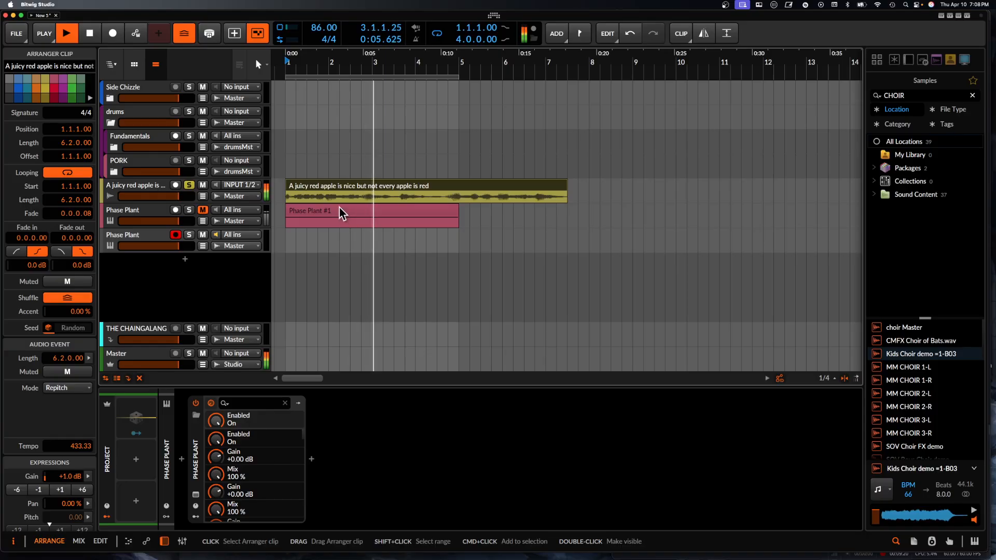
key(space)
- Open Rolling Sampler on the Master track and place the captured vocal on the first Phase Plant track just before bar 9
click(149, 353)
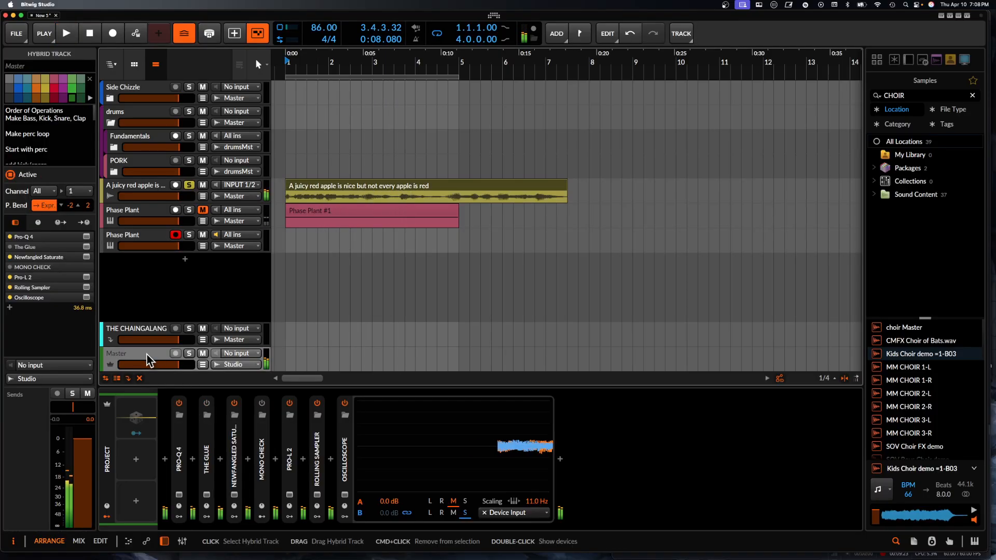
click(317, 494)
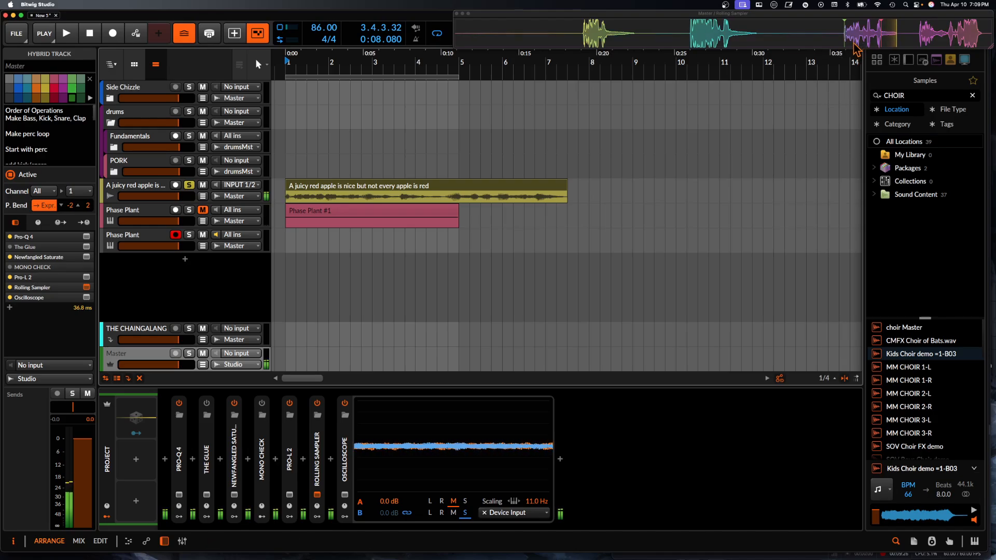
drag(839, 39, 624, 218)
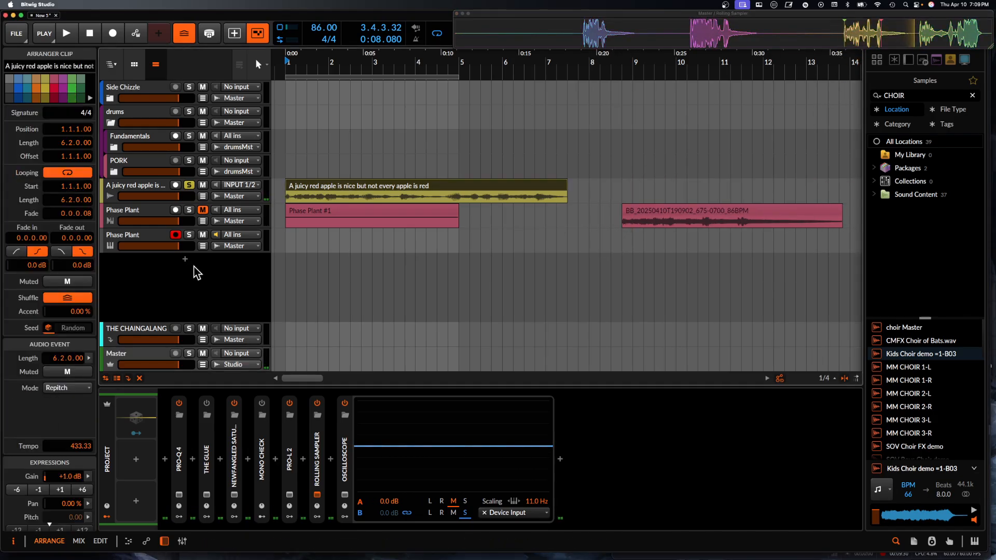
- Reopen the new track's Phase Plant and load the captured BB_20250410T190902 sample from the project files into the Granular generator
click(139, 235)
click(193, 496)
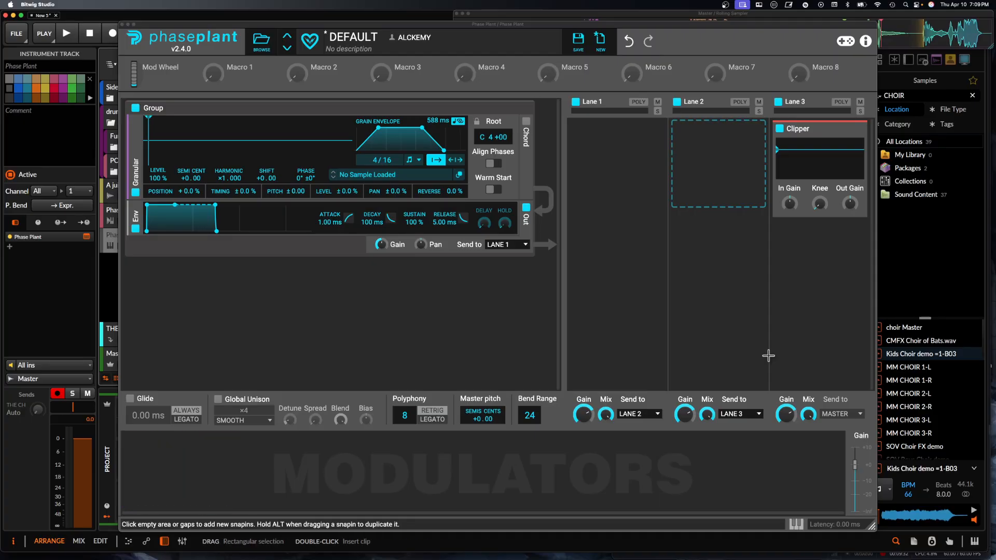
click(914, 541)
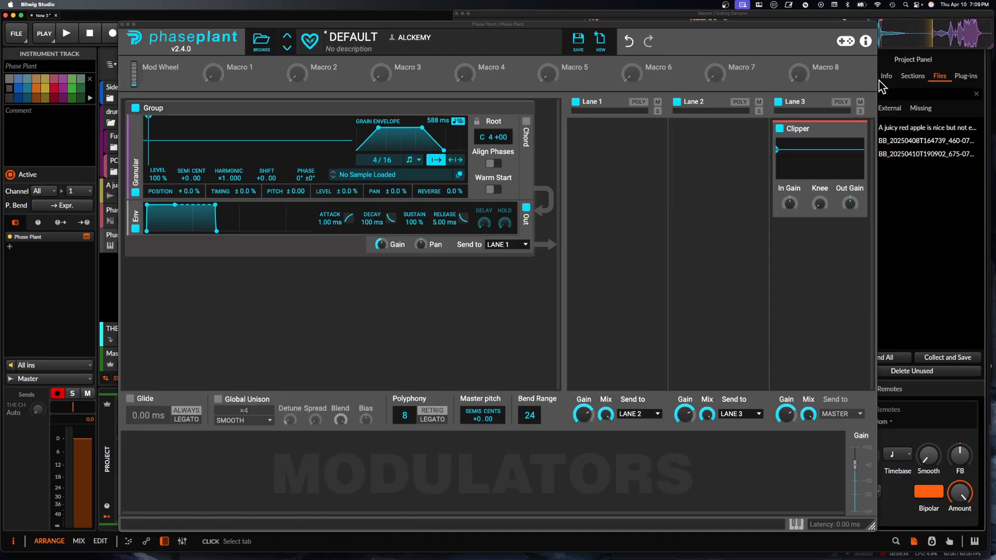
drag(916, 154, 285, 156)
click(922, 206)
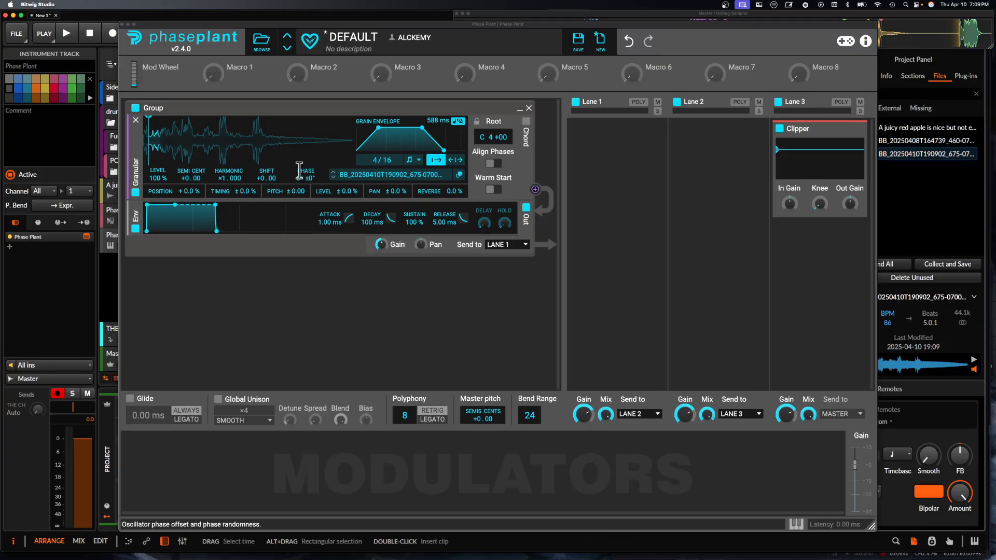
- Set the Granular generator's root to C3, solo the new Phase Plant track and reopen the synth
drag(481, 138, 481, 179)
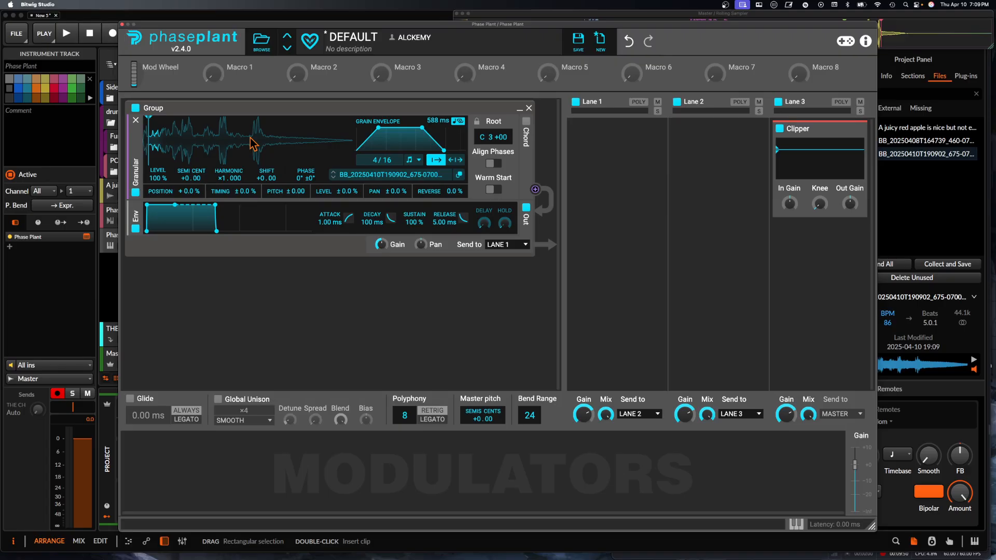
click(123, 24)
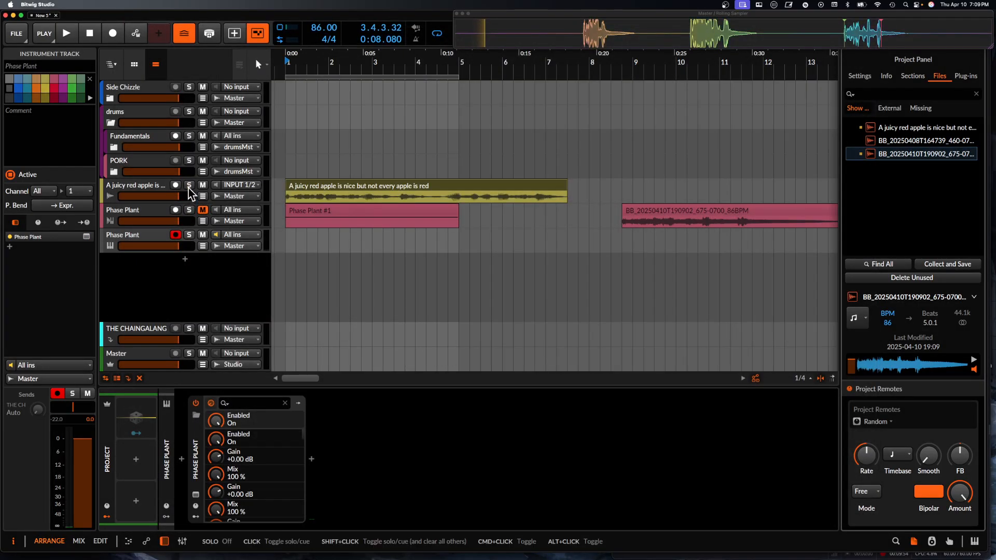
click(189, 236)
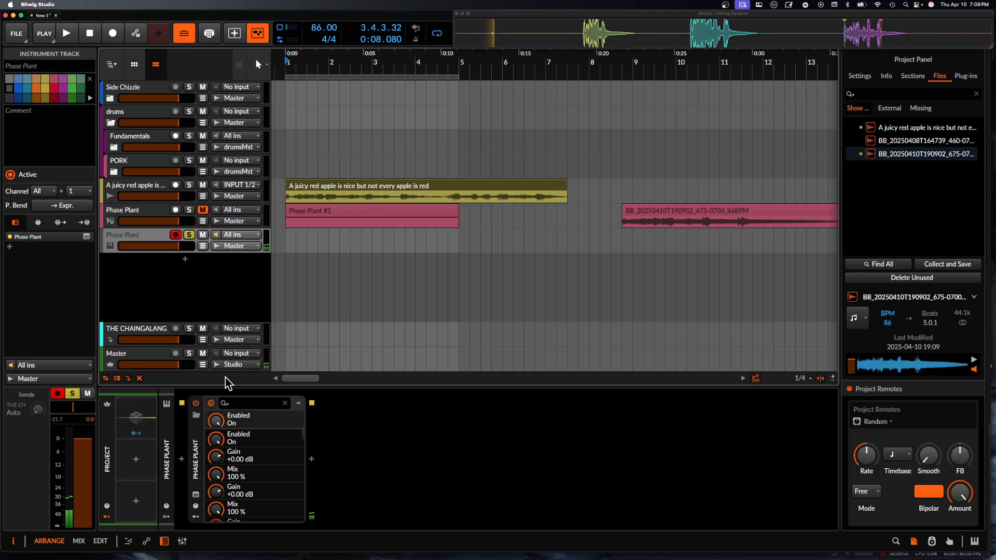
click(196, 496)
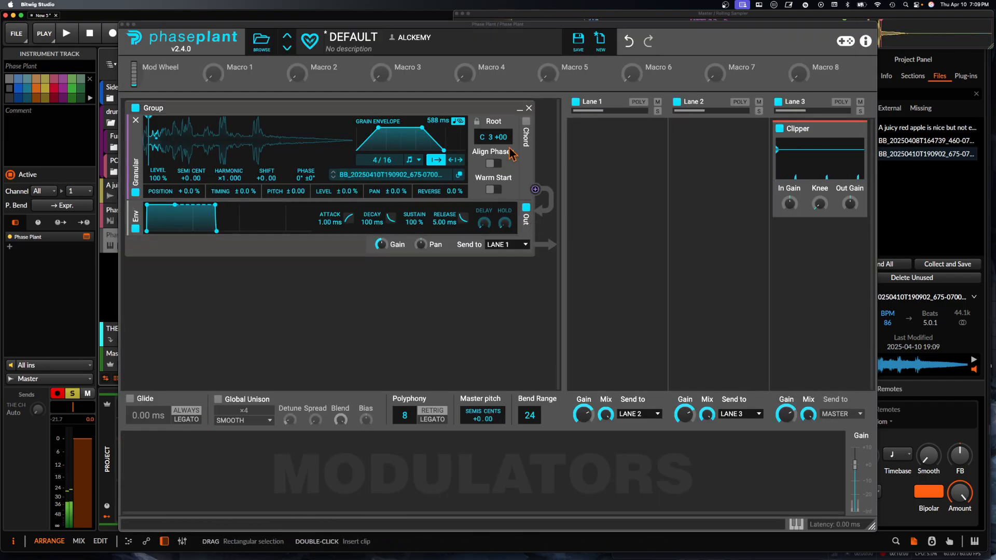
- Try the Granular generator's Chord mode with the Octaves setting, and switch Chord back off
click(527, 121)
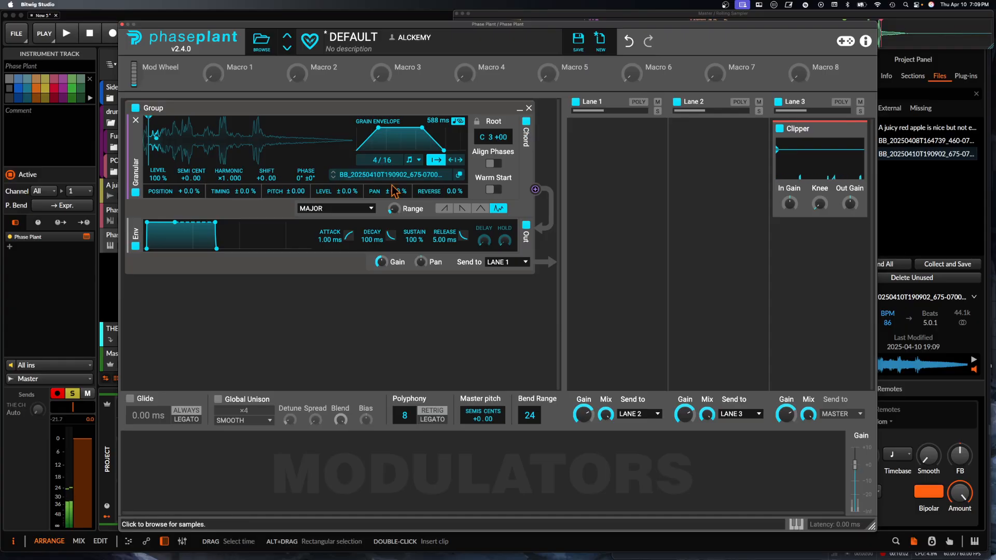
click(336, 208)
click(317, 210)
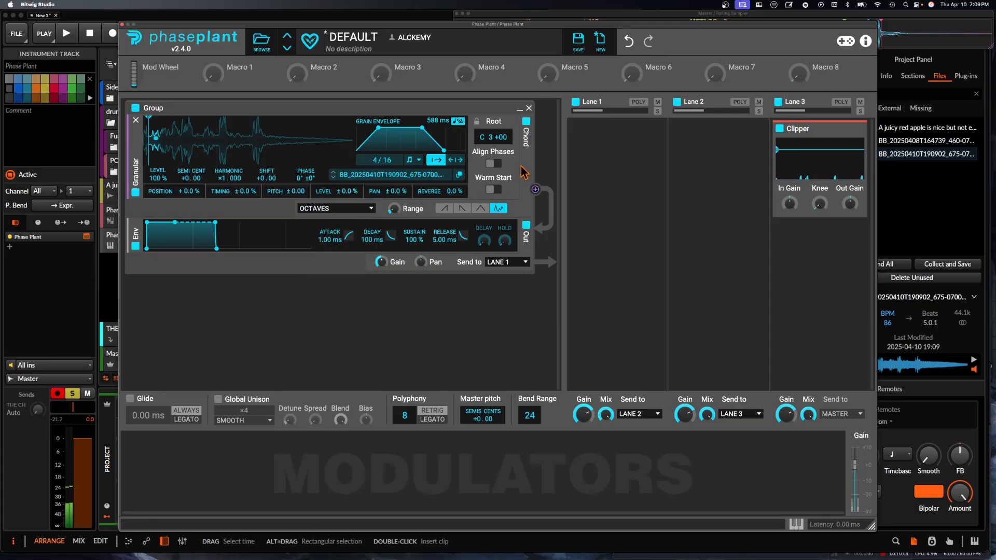
click(527, 122)
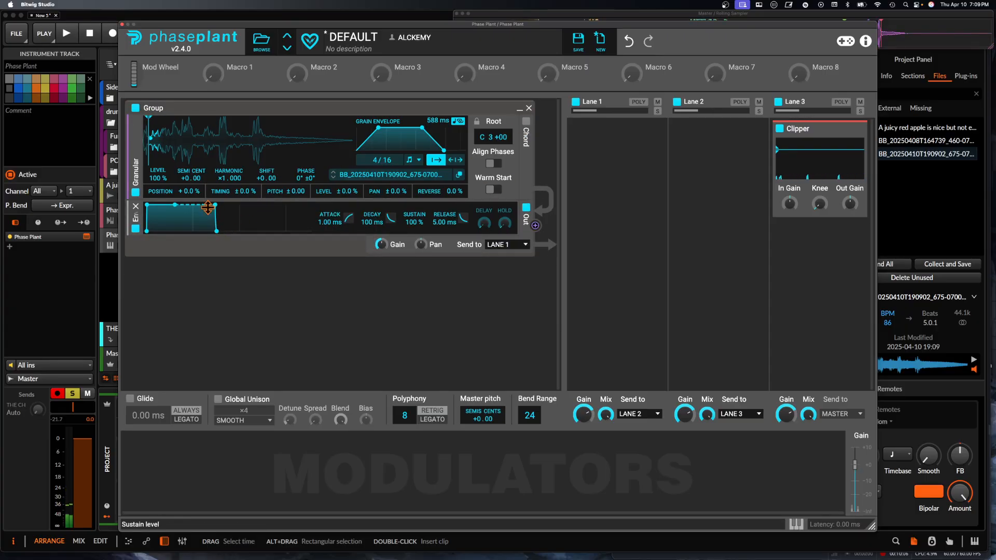
- Lengthen the Granular generator's grain envelope to 5.92 s
drag(438, 148, 434, 124)
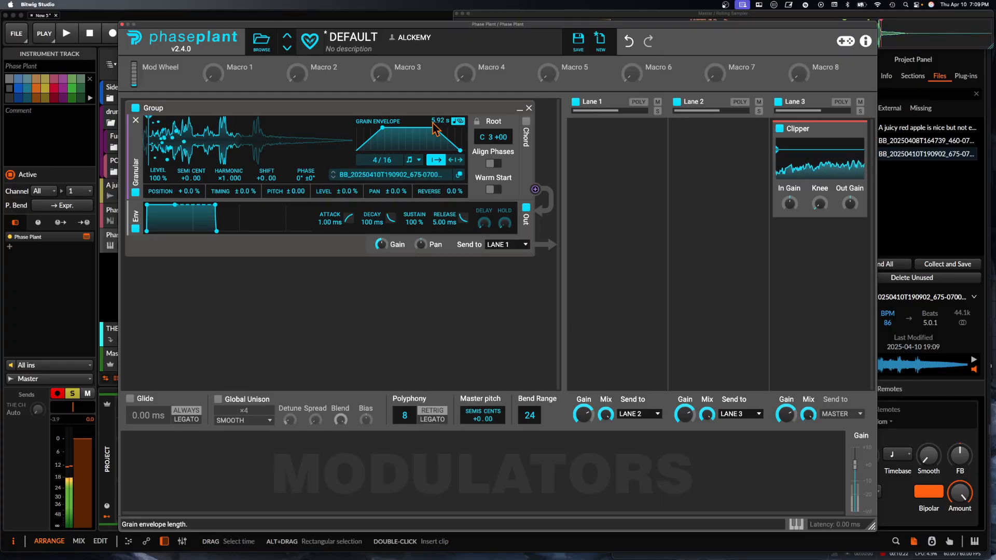
click(623, 139)
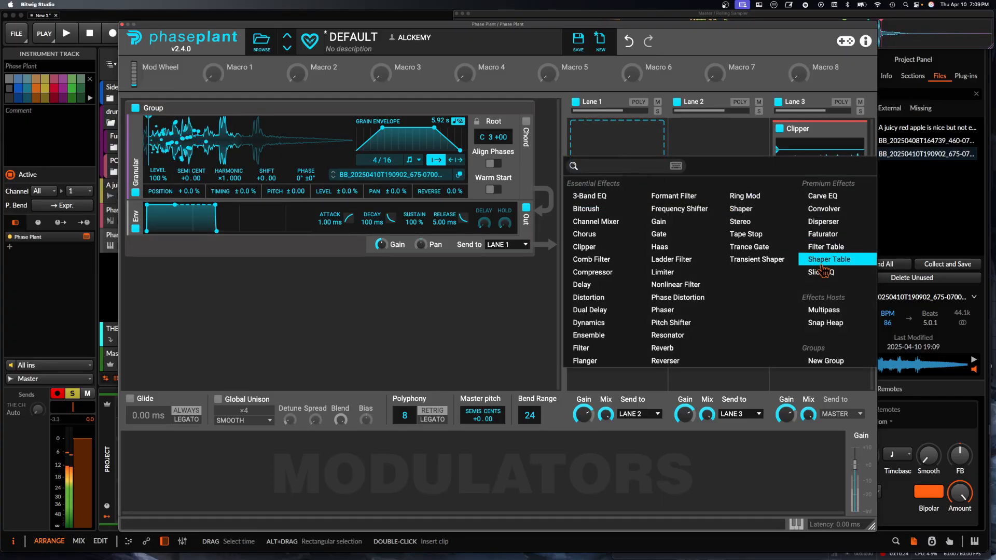
click(743, 143)
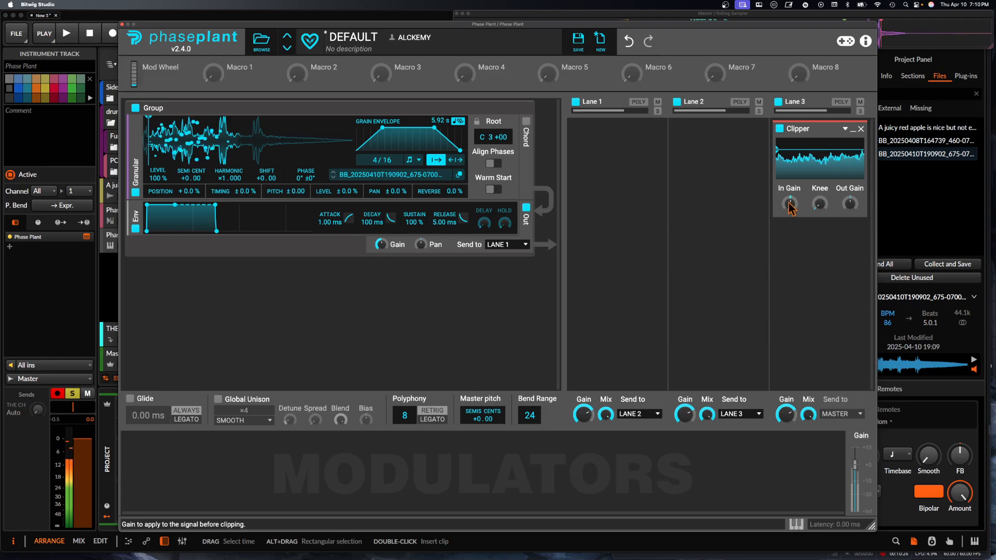
- Add a Convolver effect to Lane 1 and browse its Spaces Real impulse responses
click(630, 159)
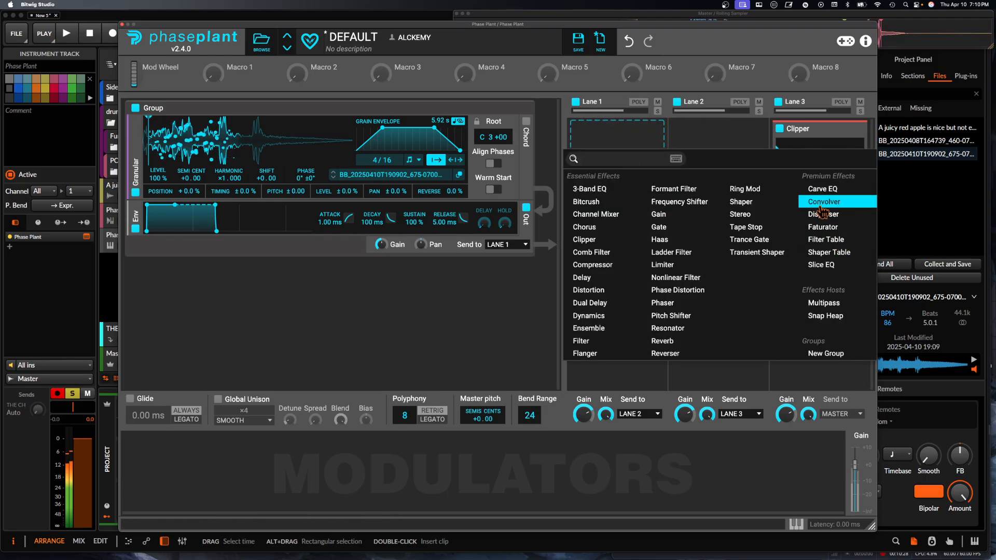
click(821, 202)
click(607, 197)
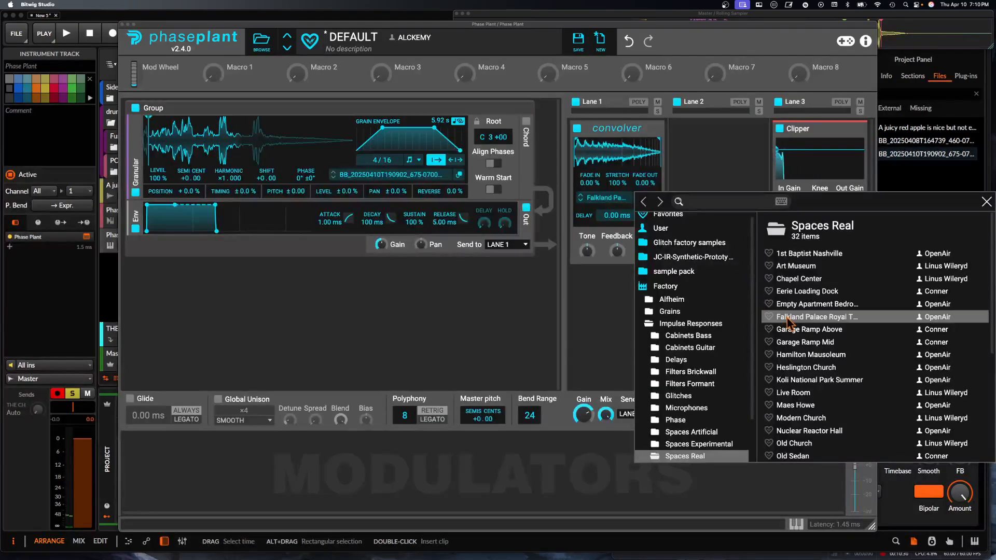
click(613, 163)
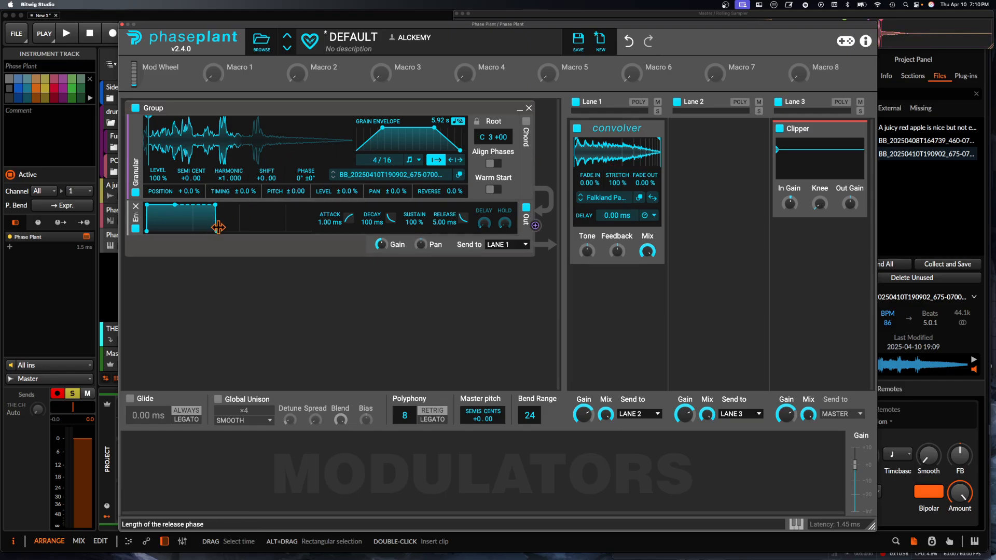
- Set the amplitude envelope's release to 162 ms and close Phase Plant
drag(230, 231, 239, 231)
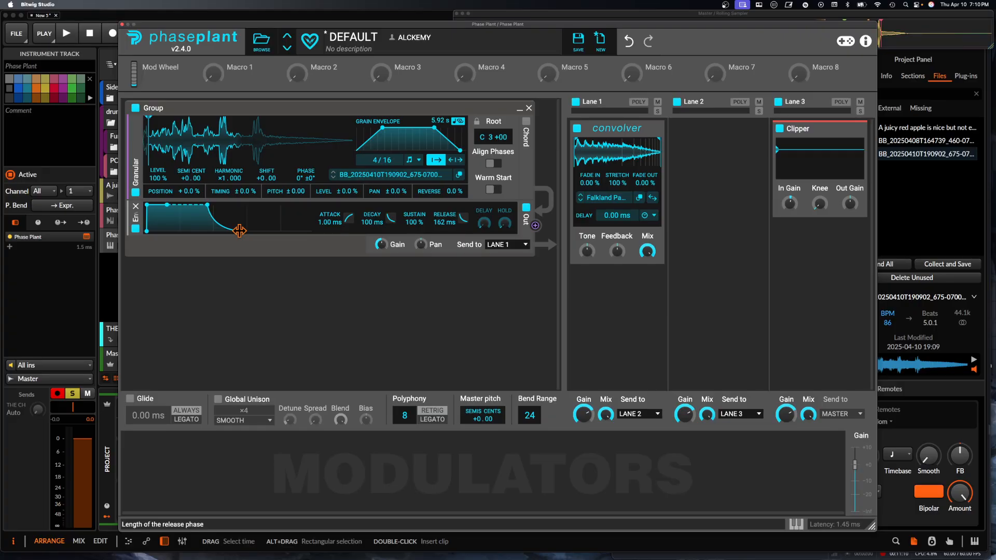
click(122, 24)
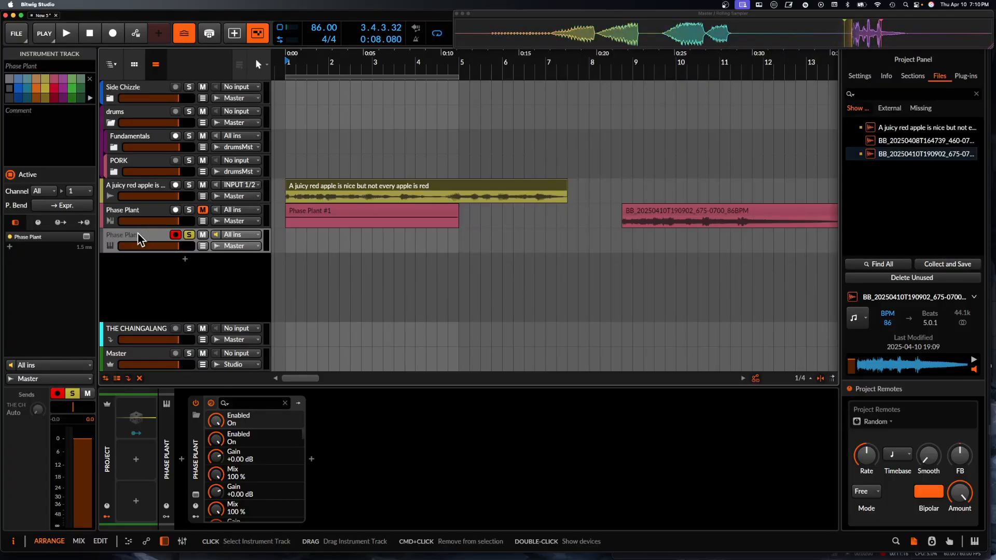
- Add a new instrument track below Phase Plant and load Serum 2 onto it
key(super+t)
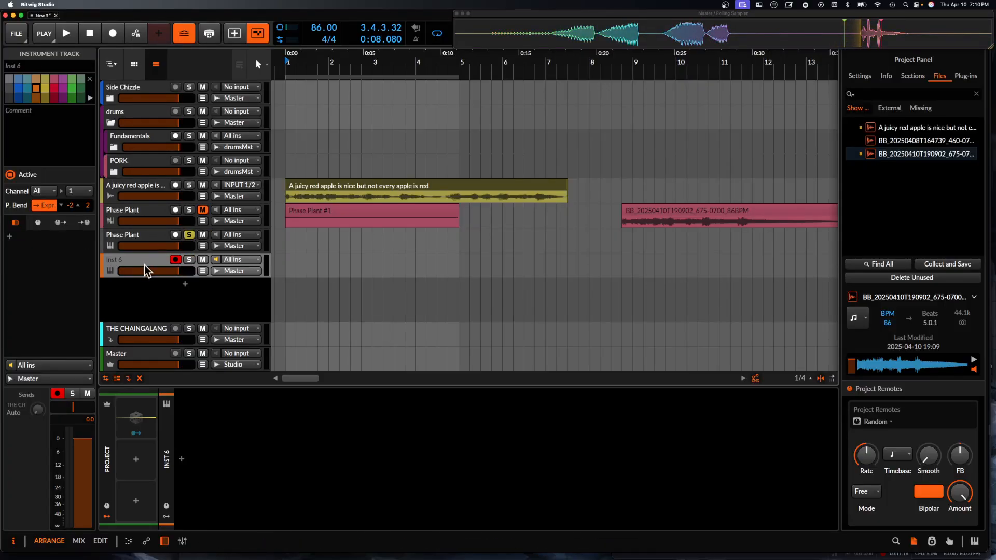
click(170, 458)
click(181, 459)
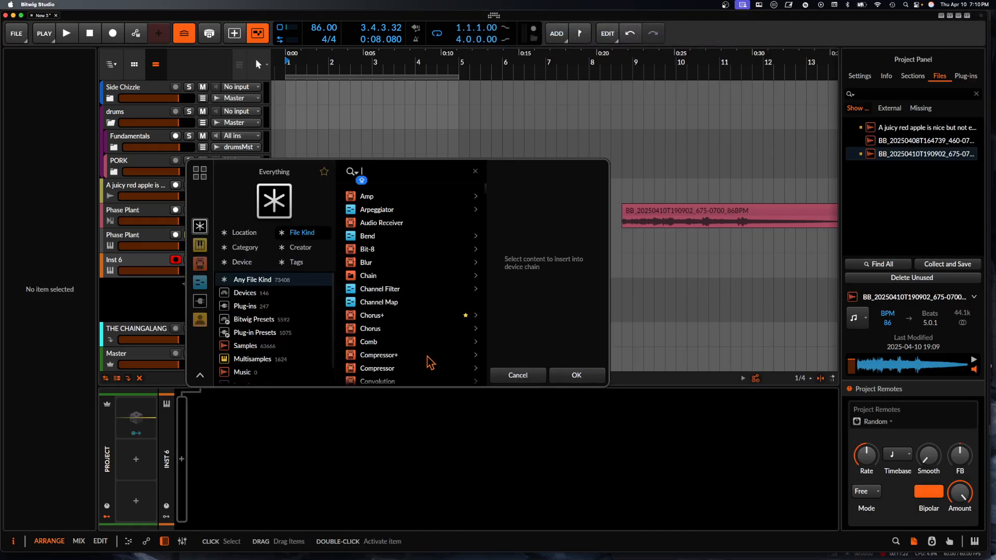
text(SERUM)
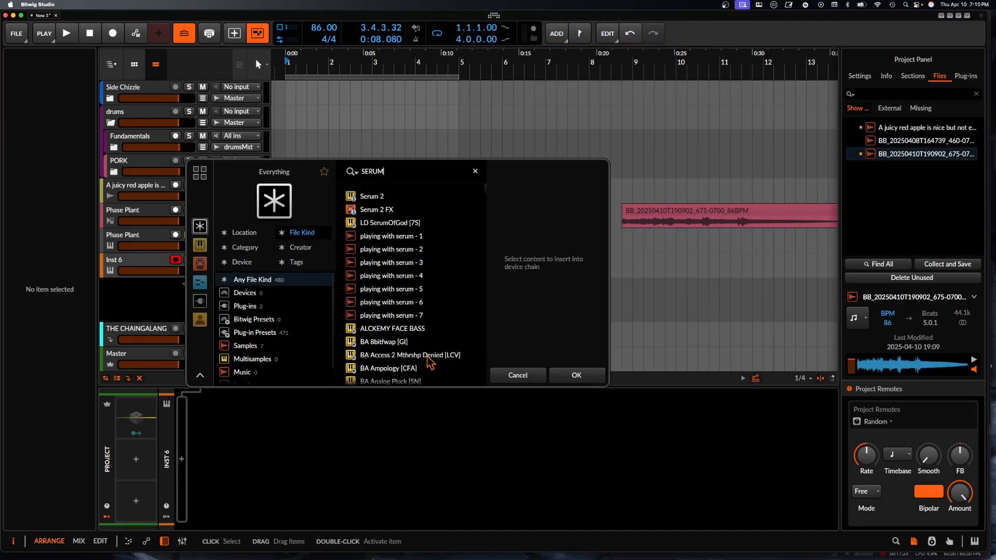
click(375, 197)
click(576, 377)
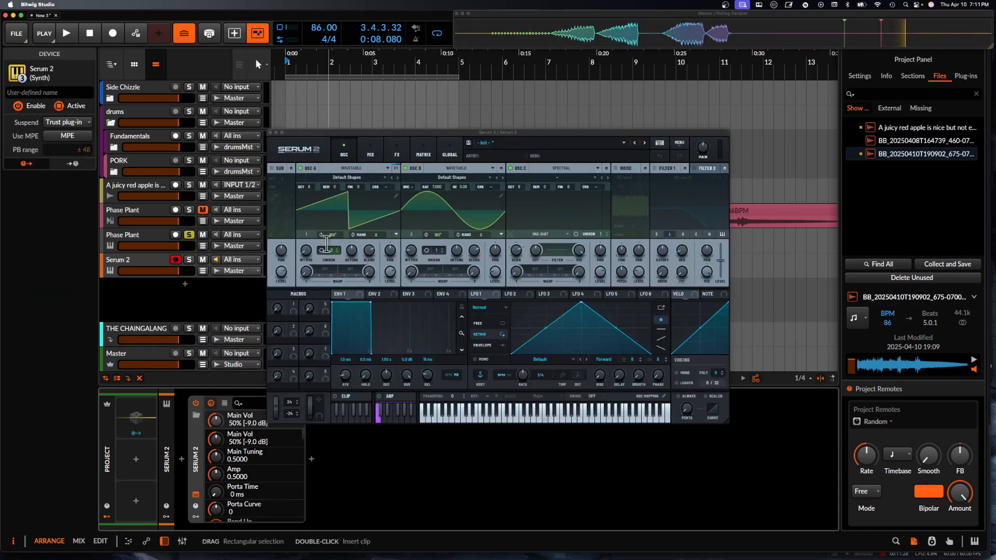
- Set oscillator A's unison to 7 voices and switch oscillator B off
drag(331, 251, 333, 222)
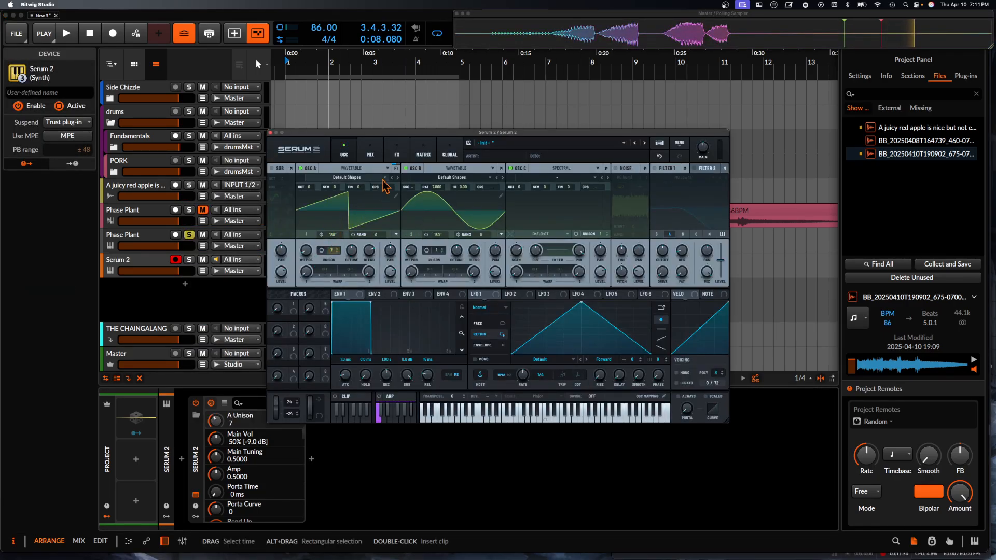
click(406, 168)
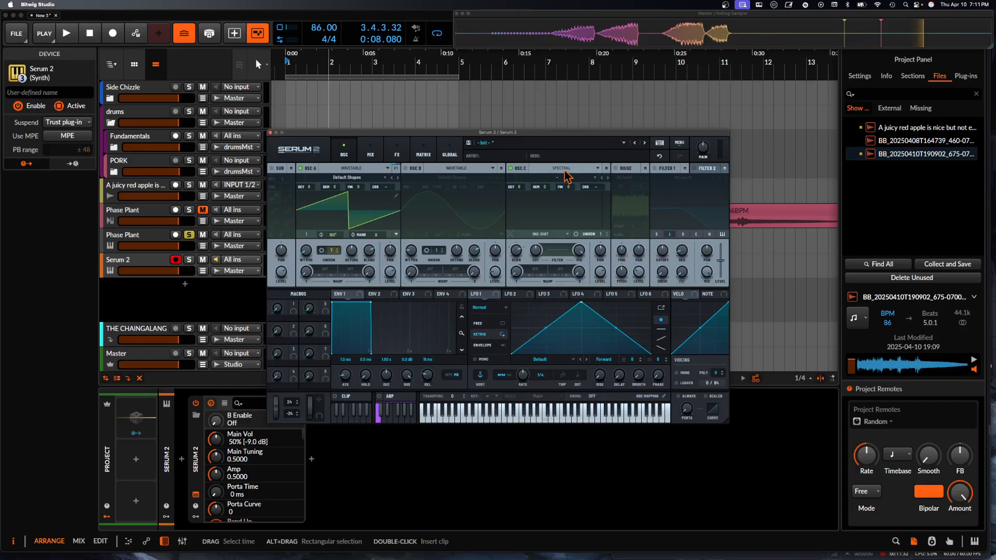
- Load the "A juicy red apple is nice" vocal sample into spectral oscillator C and set its first warp to Voc (A)
click(914, 130)
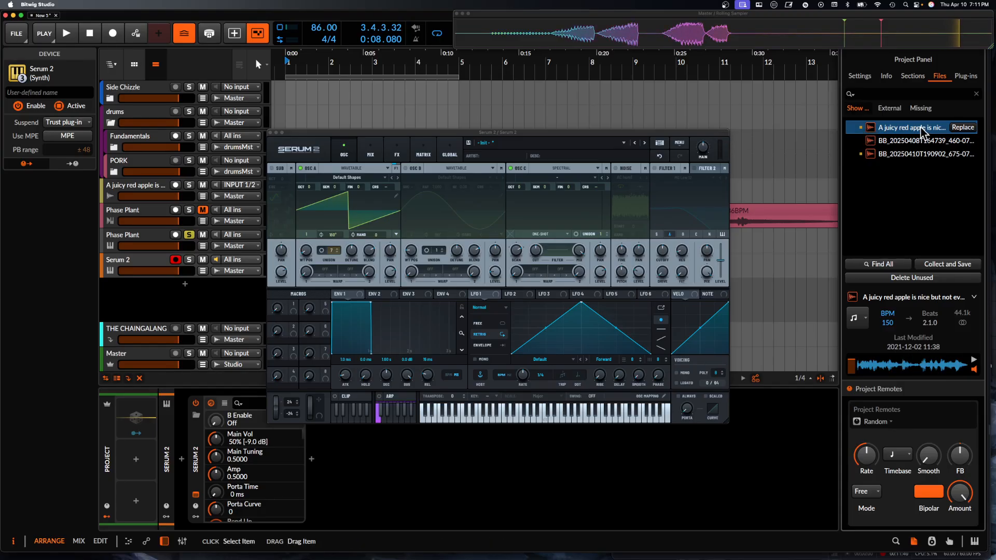
drag(920, 132, 555, 218)
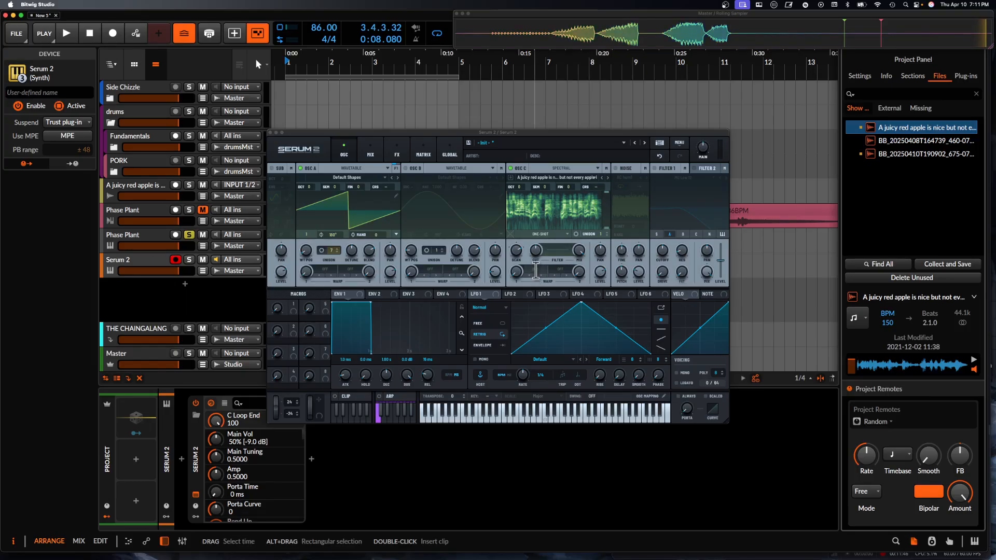
click(535, 270)
mouse_move(545, 288)
mouse_move(591, 475)
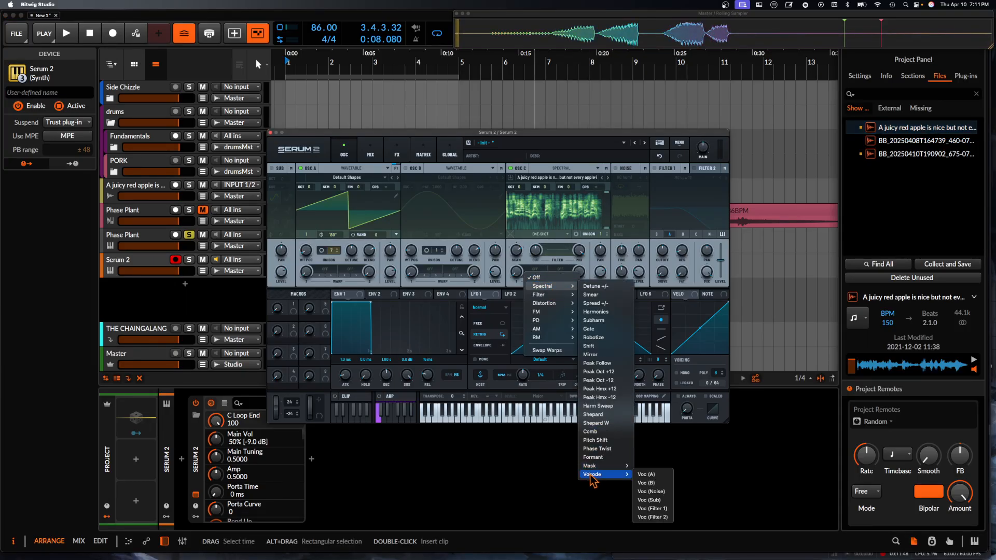
click(642, 476)
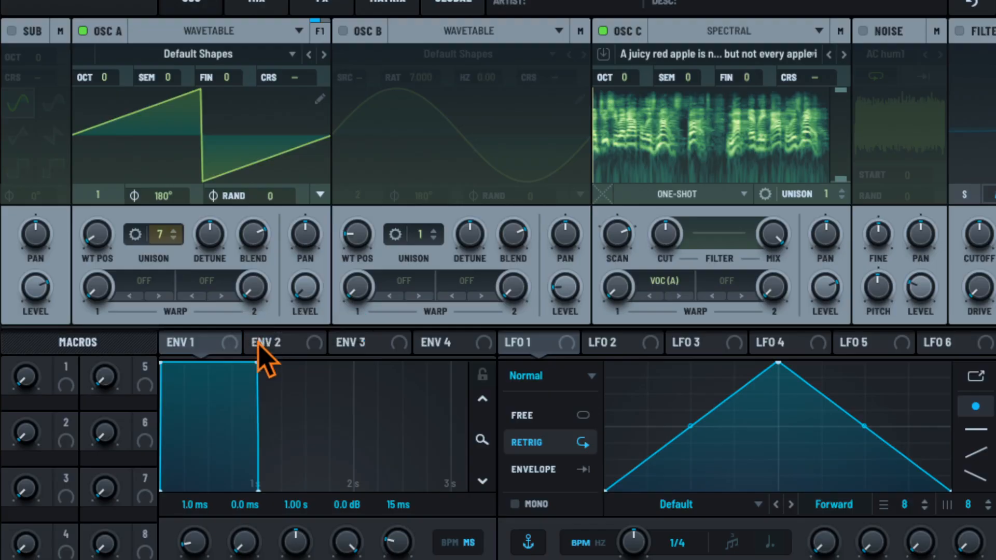
- Set oscillator C's first warp amount to 0 and solo the Serum 2 track instead of Phase Plant
drag(616, 272, 607, 300)
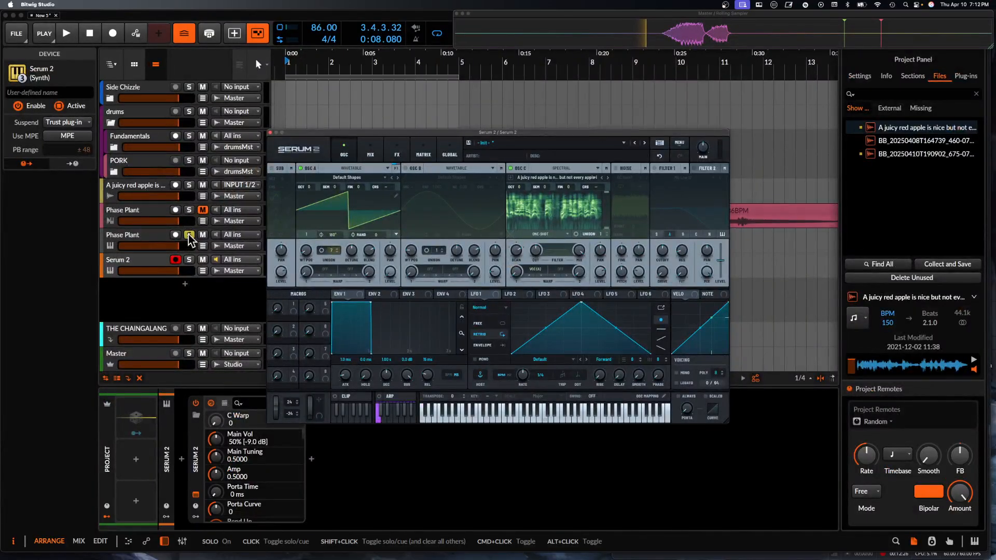
click(189, 235)
click(189, 260)
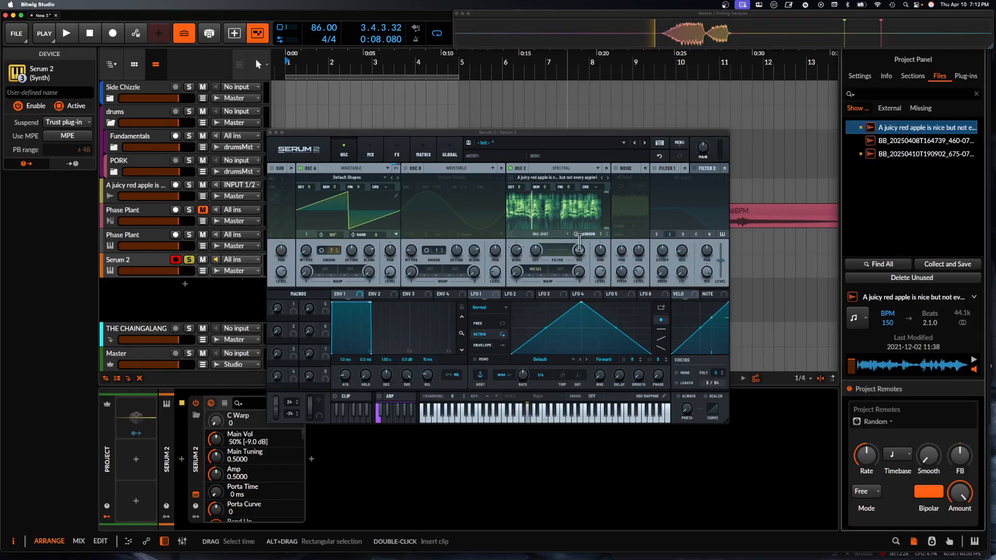
- Set oscillator C's level to 100% and normalize its vocal sample
click(600, 272)
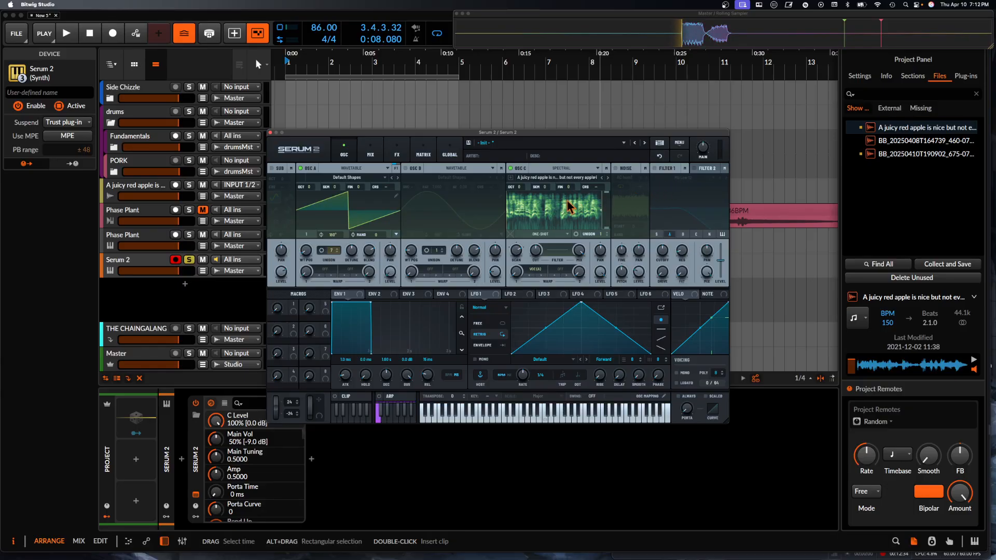
right_click(557, 206)
click(530, 212)
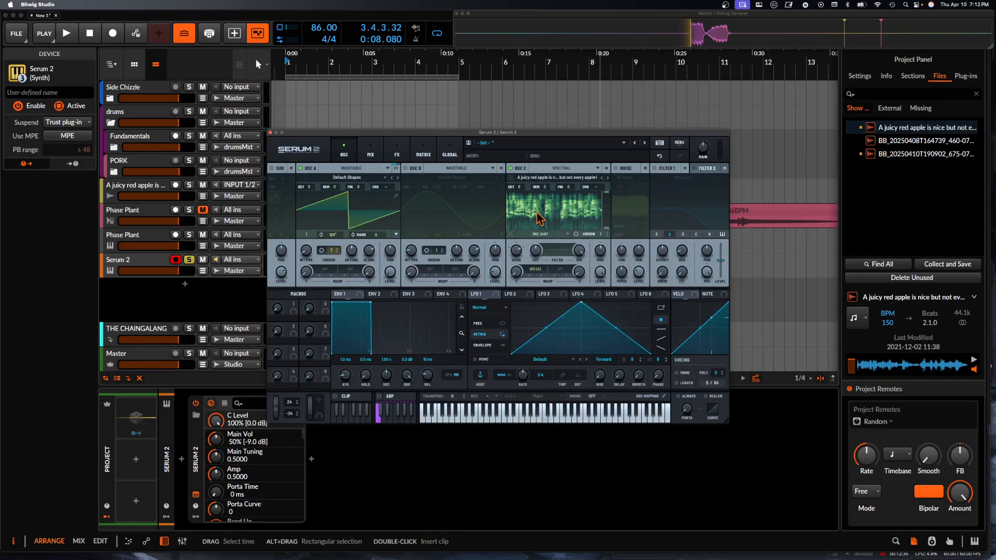
right_click(537, 212)
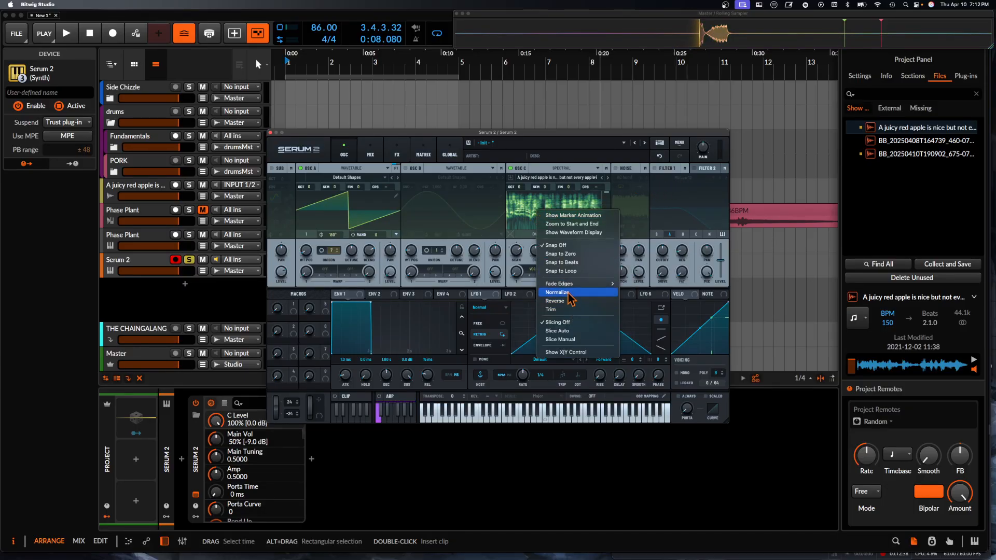
click(569, 292)
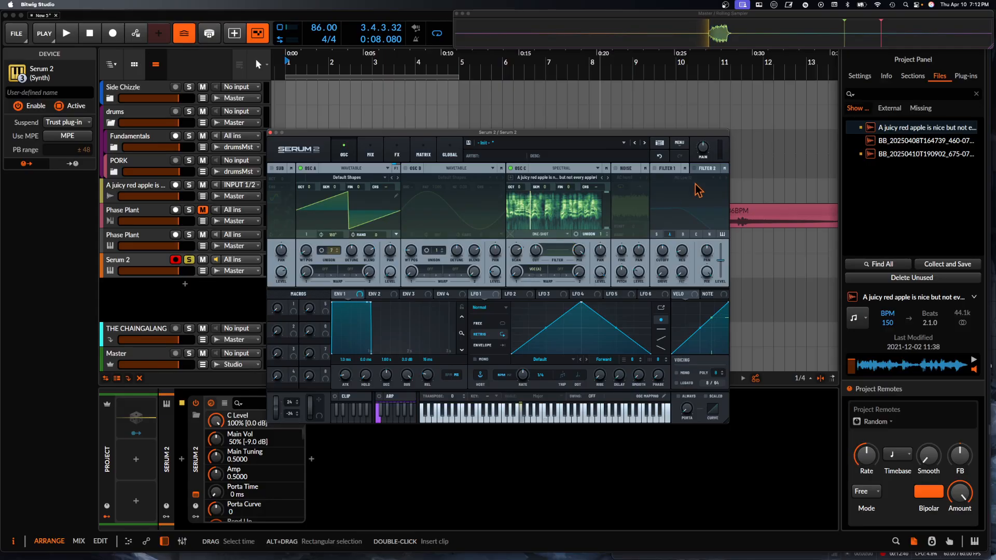
- Compare oscillator C's vocoder warp at 25 and 0, leave it raised, and set the main volume to 47%
click(702, 152)
drag(702, 151, 705, 107)
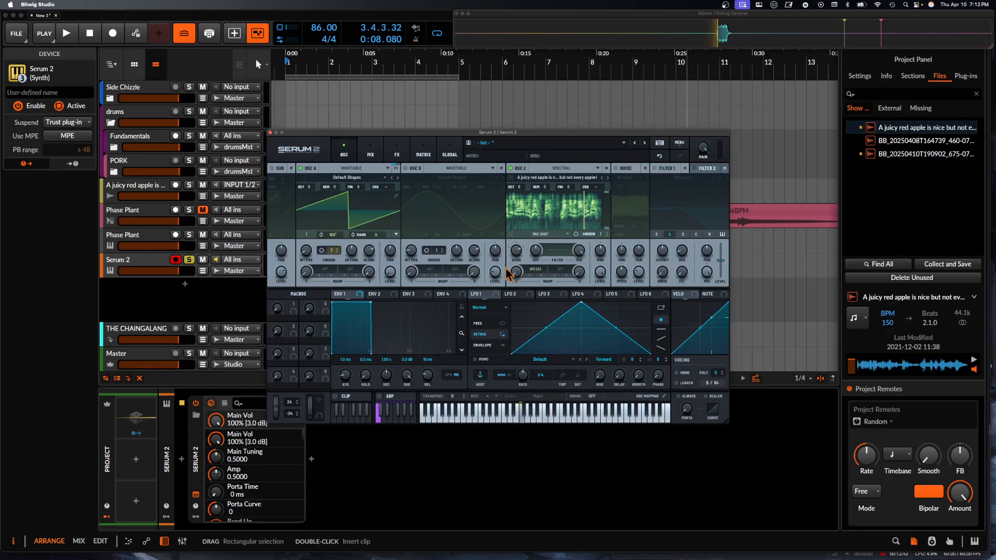
mouse_move(516, 271)
mouse_down()
mouse_move(519, 240)
mouse_move(516, 253)
mouse_up()
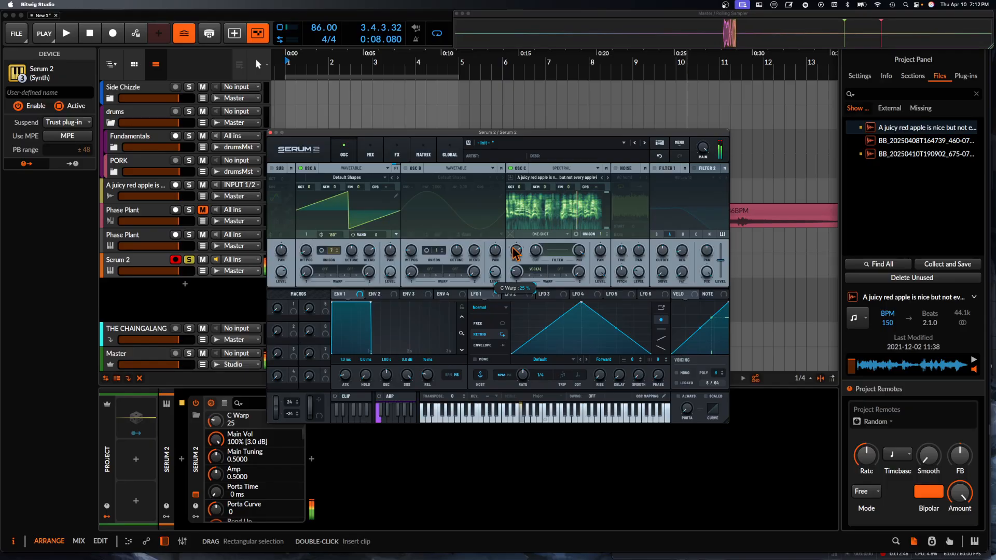
drag(703, 150, 702, 194)
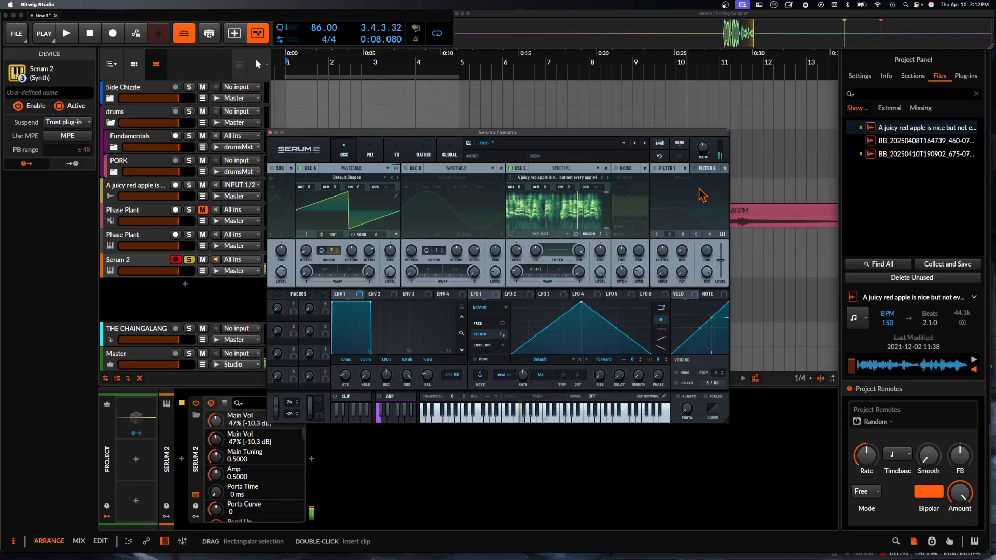
drag(516, 271, 517, 310)
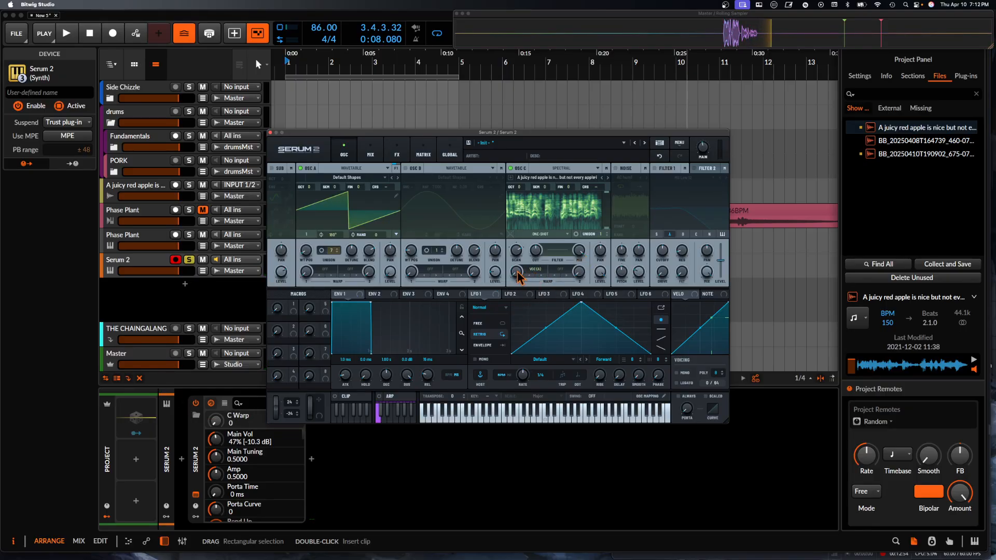
drag(517, 275, 515, 239)
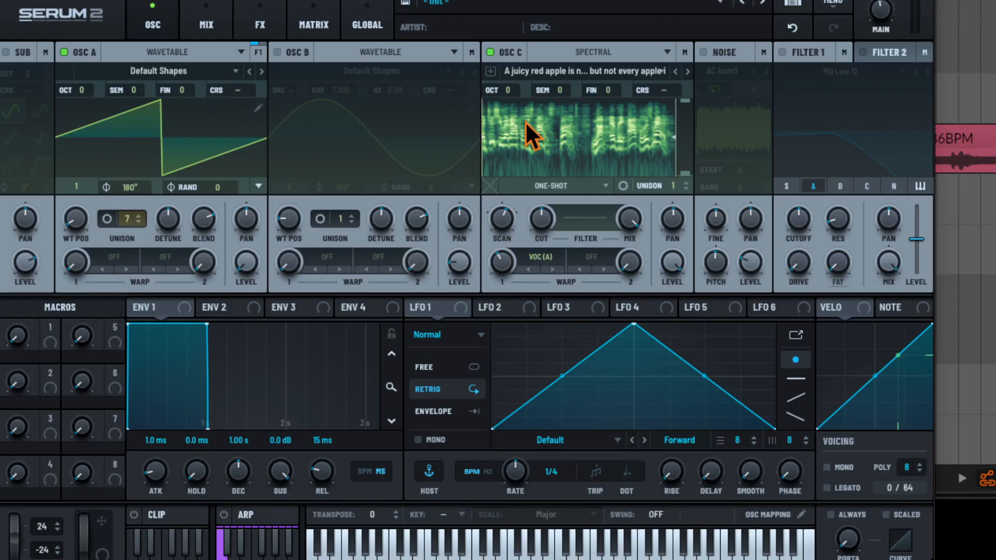
- Set envelope 1's release to 1.55 s and oscillator C's loop mode to Fwd/Rev Loop
drag(206, 425, 396, 438)
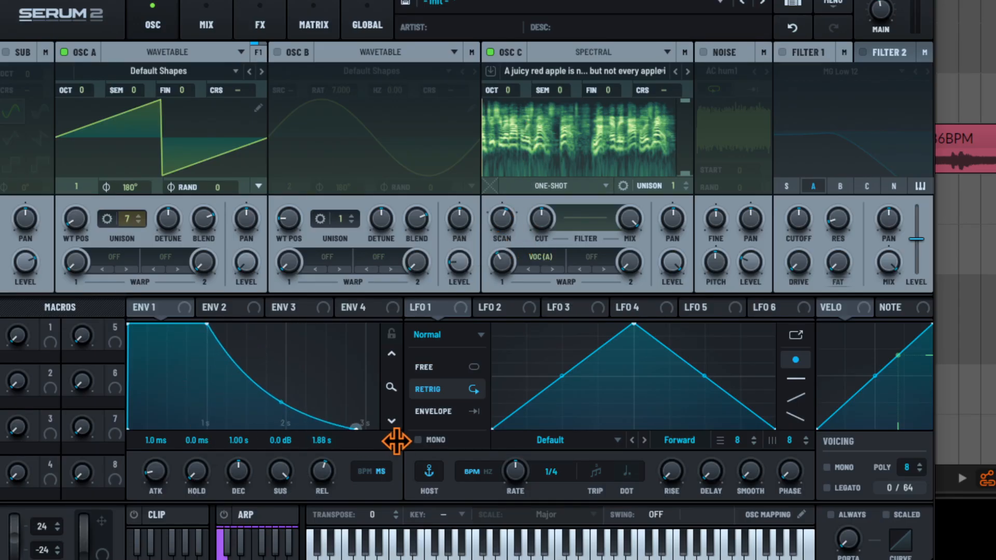
click(577, 181)
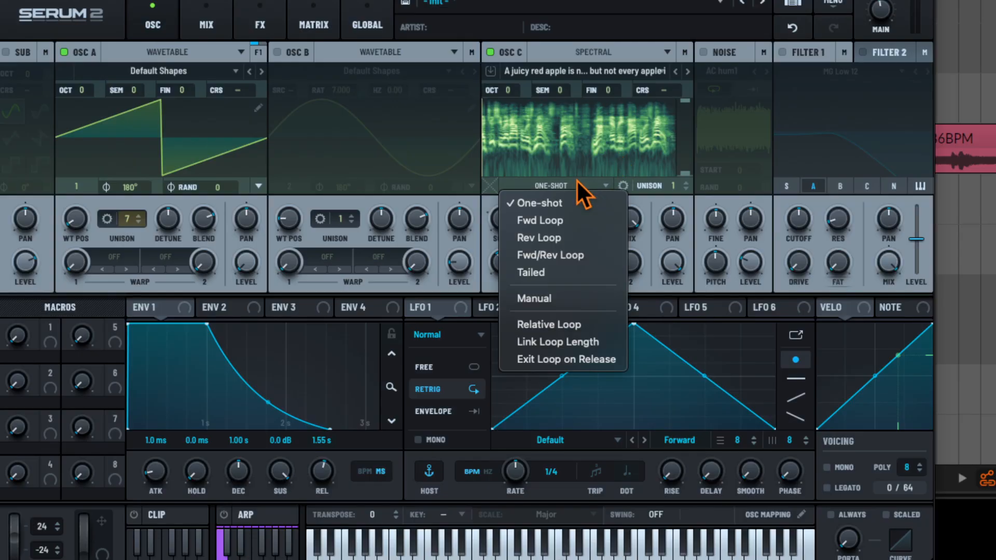
click(566, 255)
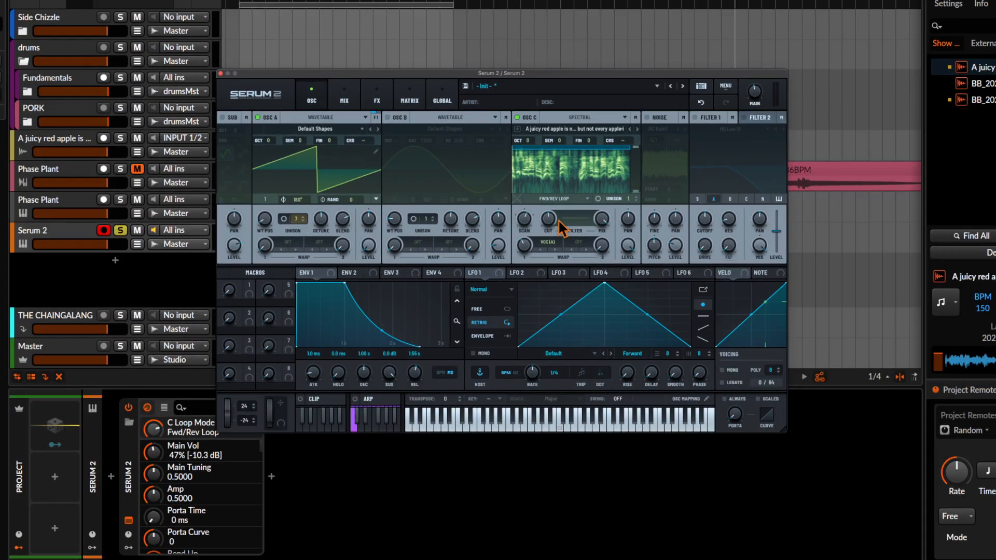
- Try oscillator C's scan rate at 17, set it to 85, and adjust the main volume to 53%
drag(528, 220, 529, 224)
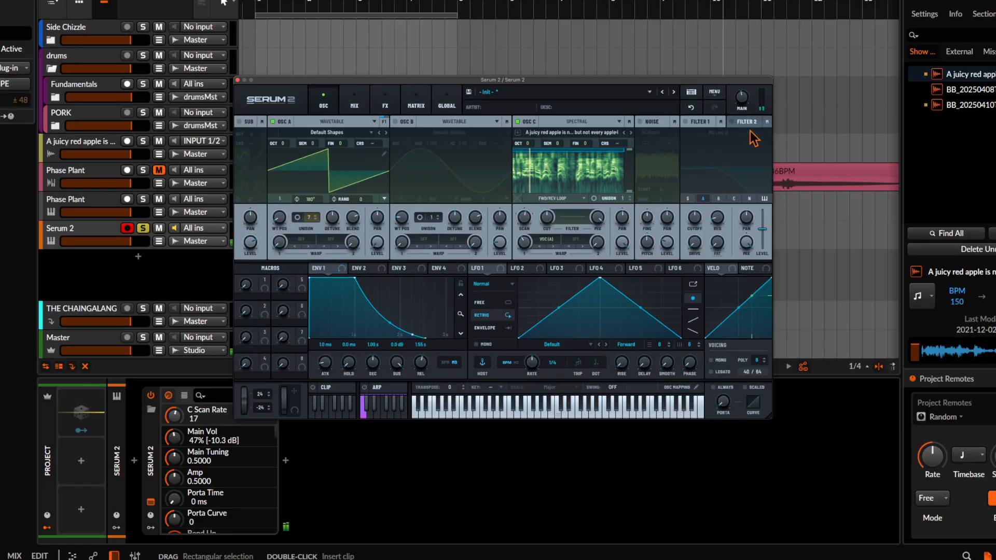
drag(742, 97, 740, 81)
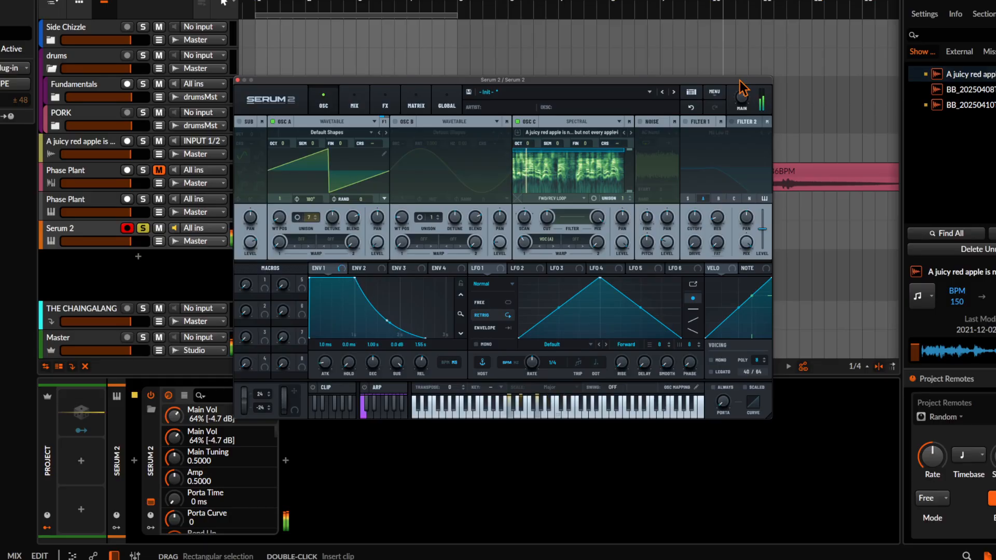
drag(742, 98, 744, 115)
click(527, 217)
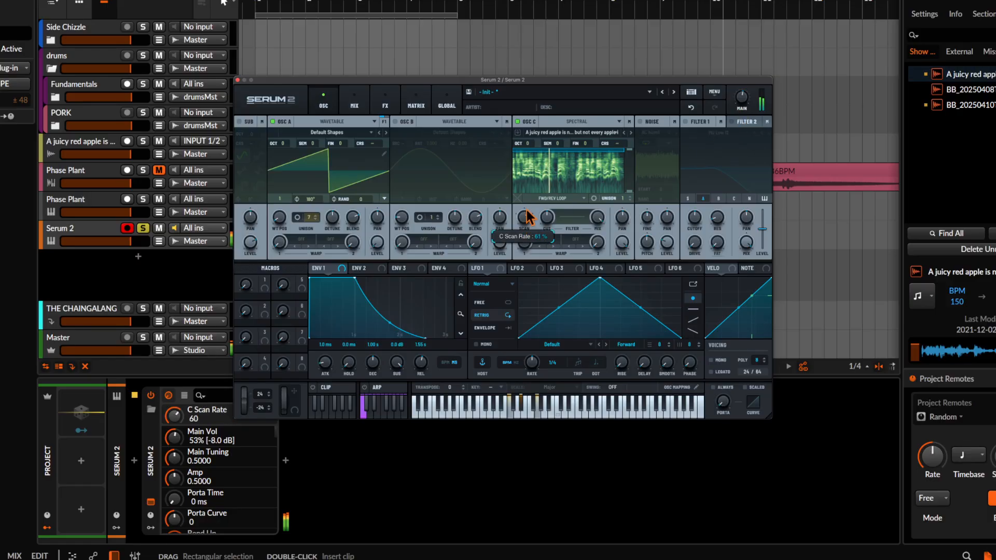
drag(527, 216, 527, 205)
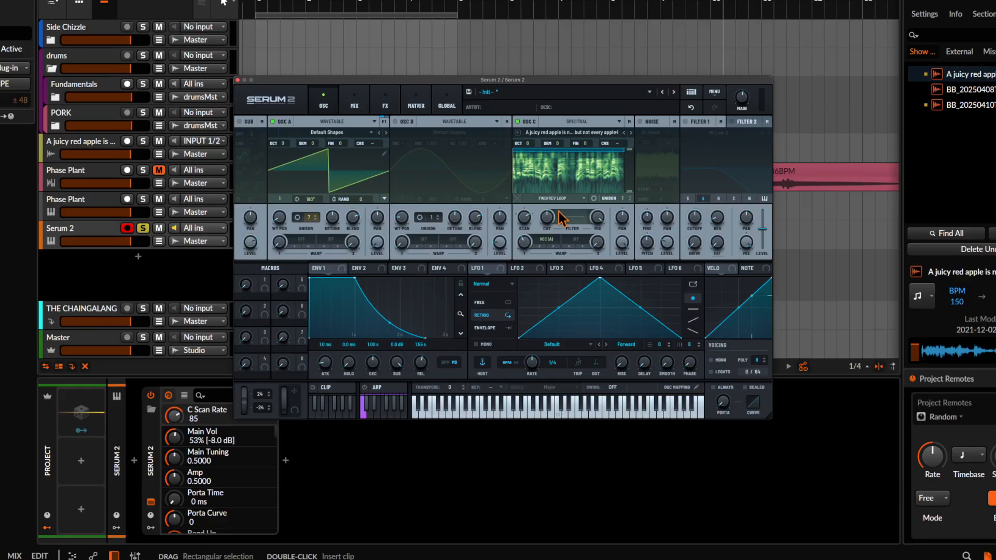
- Open oscillator C's spectral filter editor and shape two adjacent notches into the middle of the flat curve
click(575, 217)
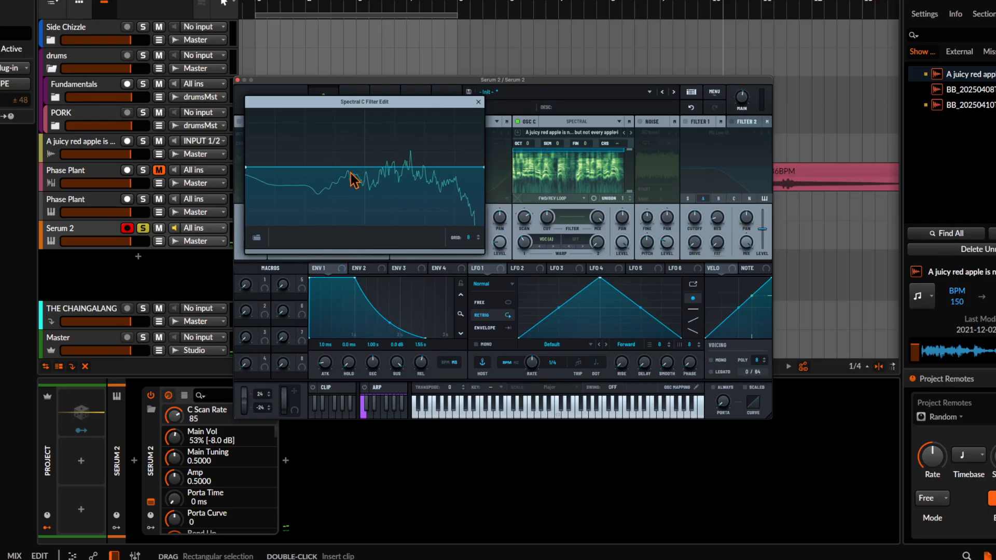
mouse_move(349, 167)
mouse_down()
mouse_move(346, 181)
mouse_move(344, 165)
mouse_up()
double_click(356, 199)
drag(356, 198, 360, 168)
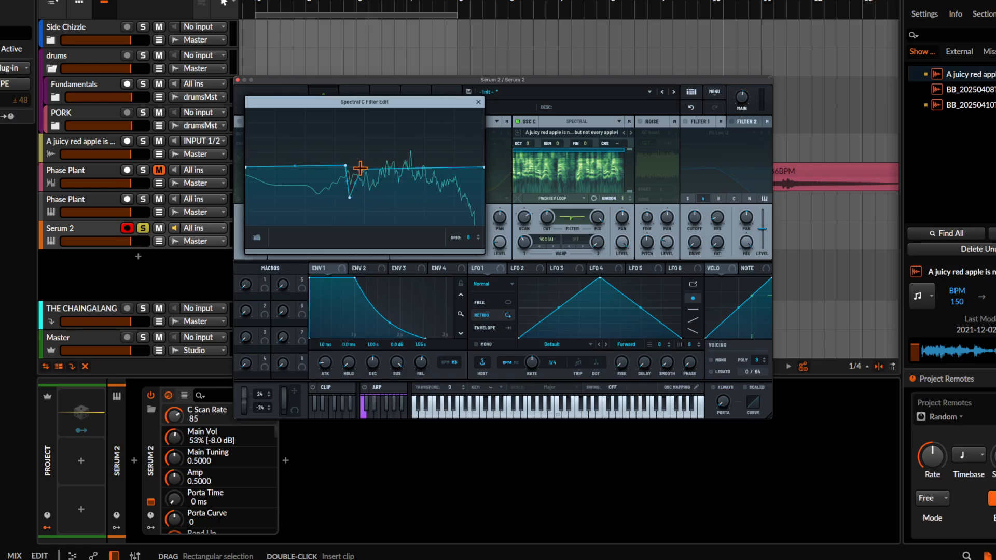
double_click(369, 194)
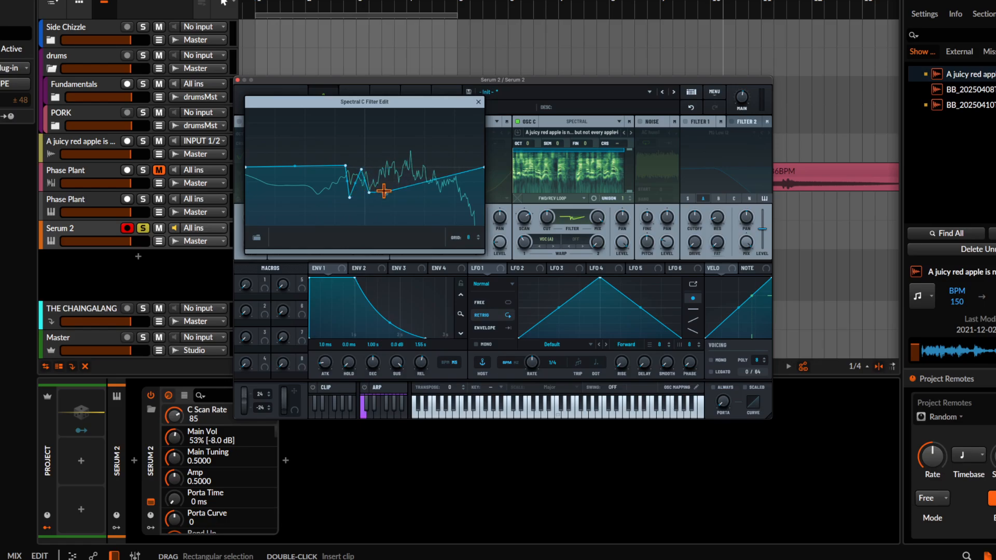
double_click(385, 192)
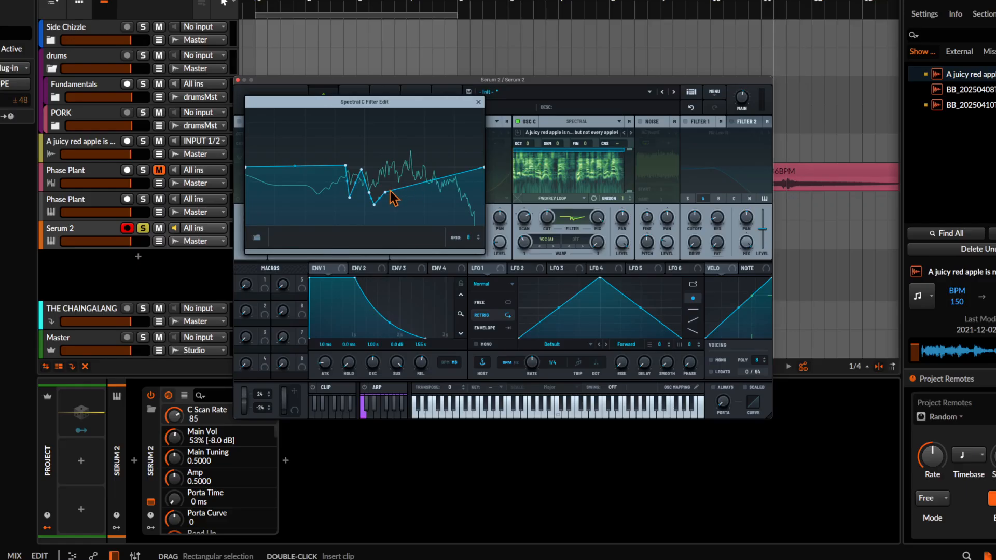
drag(386, 192, 384, 166)
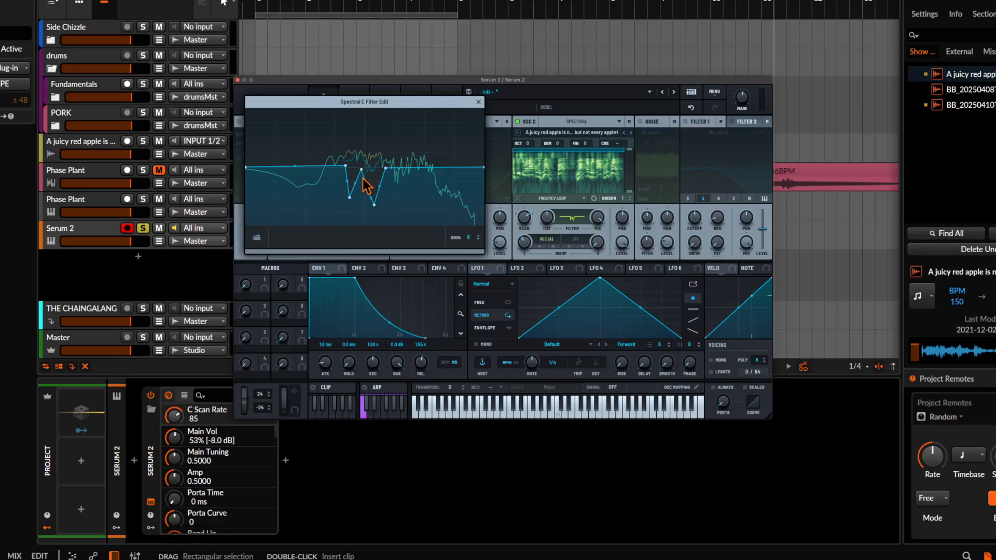
- Pull the point between the notches into a high peak, add further peaks and a dip around it, and set the main volume to 25%
drag(363, 179, 361, 132)
drag(741, 106, 746, 146)
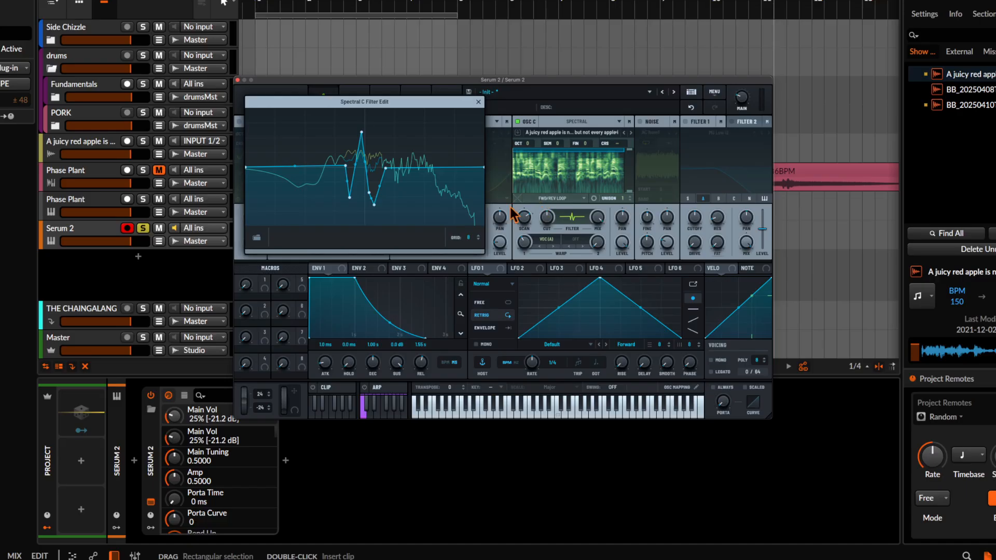
double_click(399, 132)
double_click(413, 207)
double_click(323, 131)
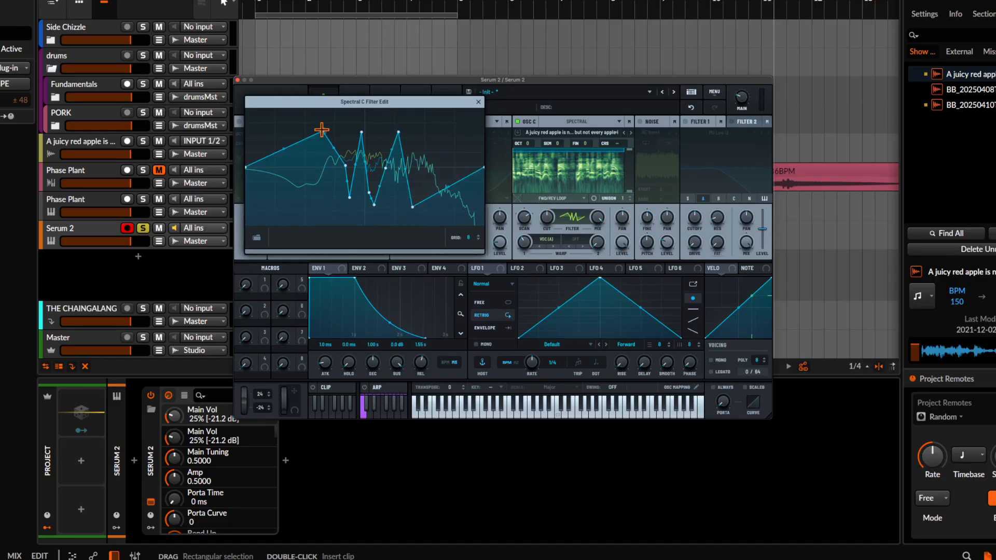
- Reshape the middle of oscillator C's spectral filter into steeper alternating dips and peaks and close the filter editor
drag(323, 186, 325, 210)
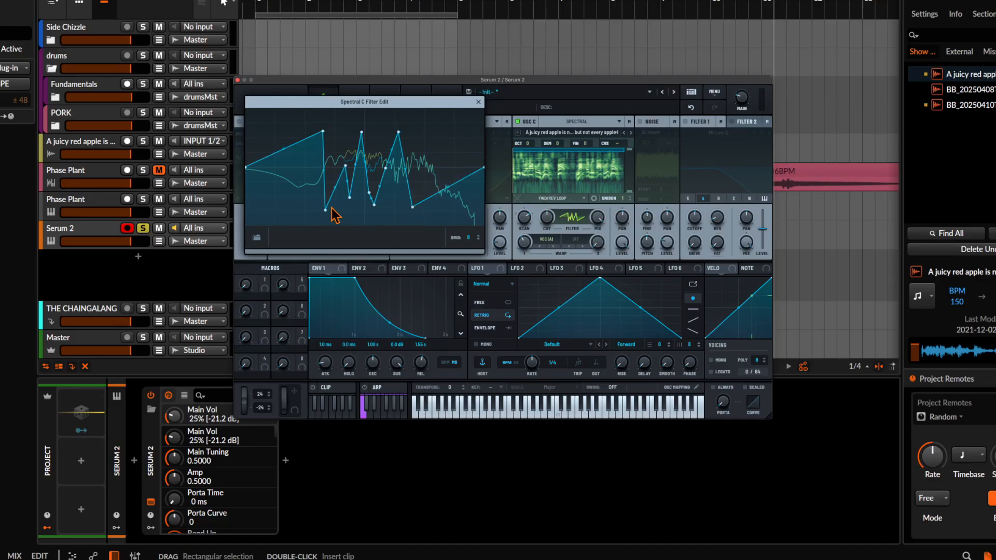
drag(345, 166, 342, 140)
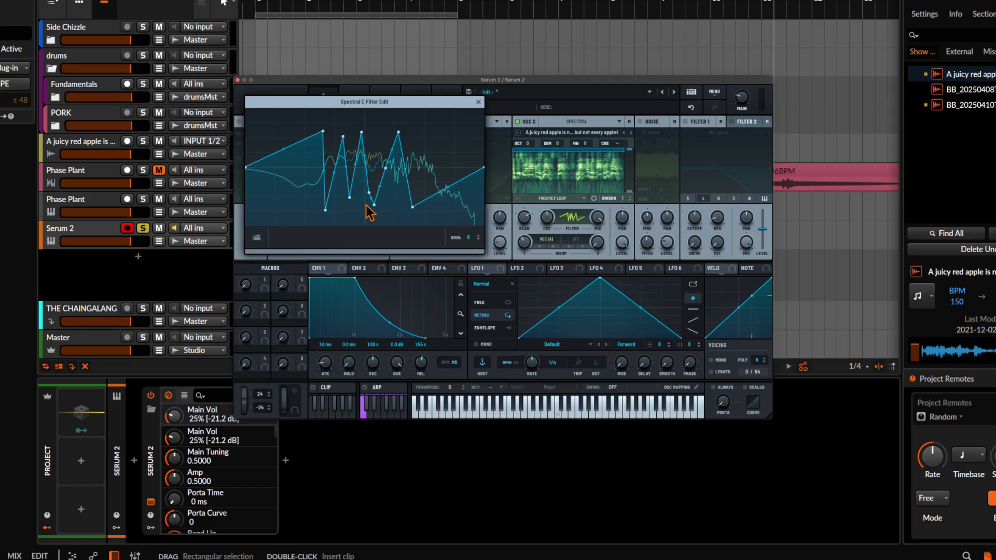
drag(369, 192, 372, 132)
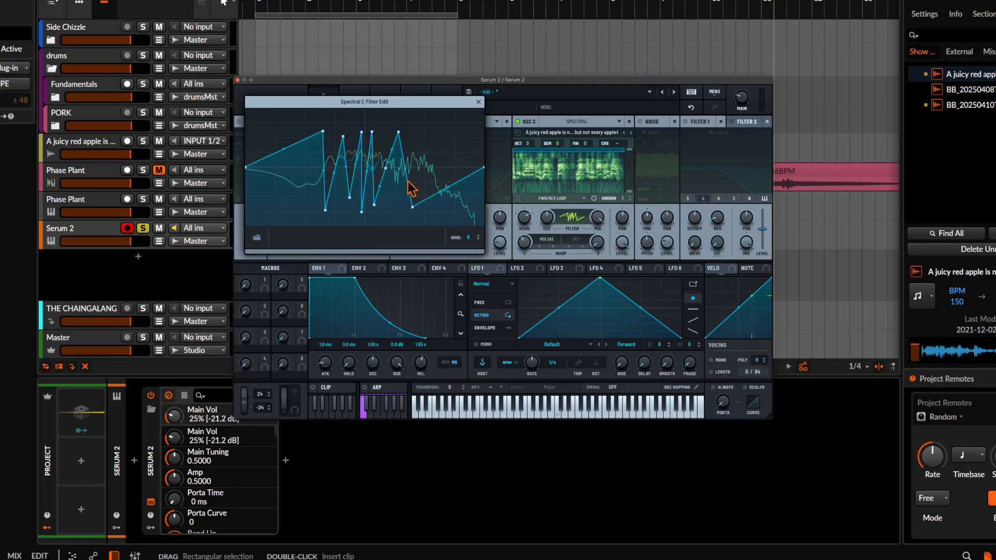
click(479, 102)
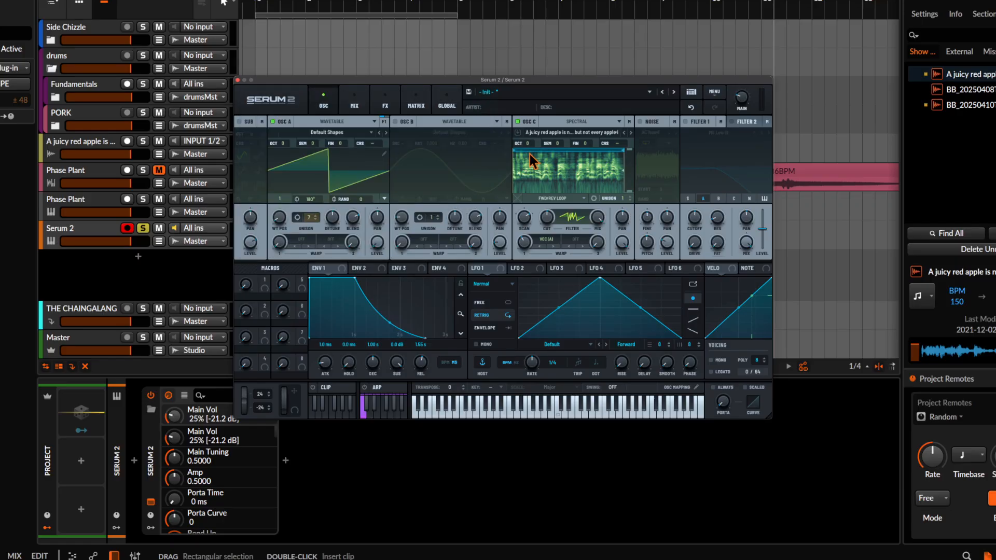
- Set the main volume to 46%, add a Plate reverb to the main effects chain and place it before the distortion
drag(526, 80, 438, 73)
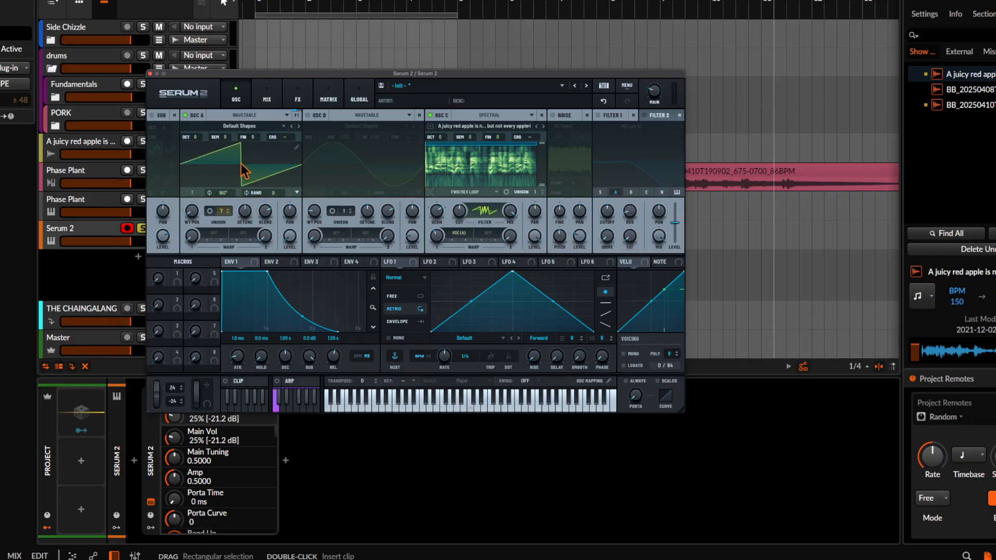
click(297, 96)
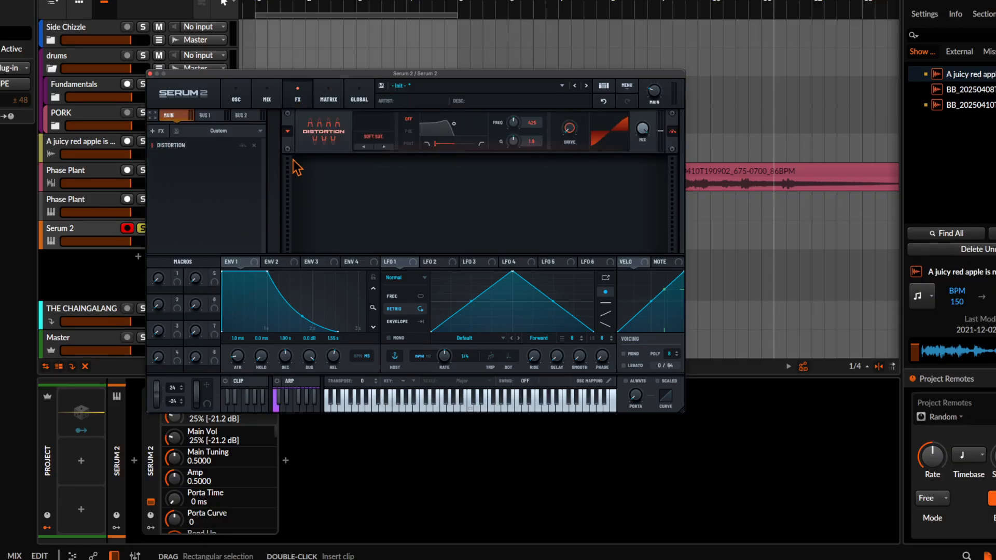
click(156, 130)
click(654, 71)
drag(654, 89, 654, 67)
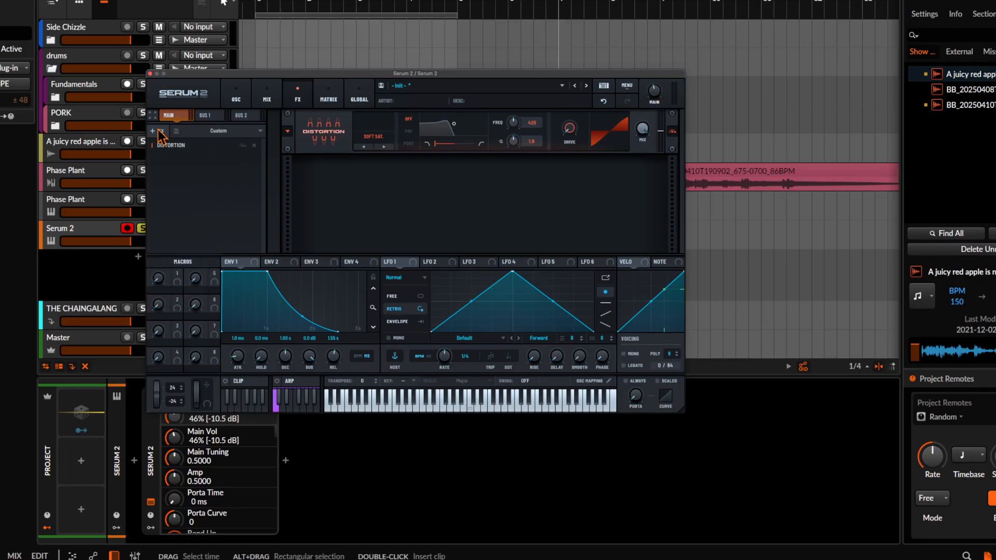
click(160, 131)
click(174, 260)
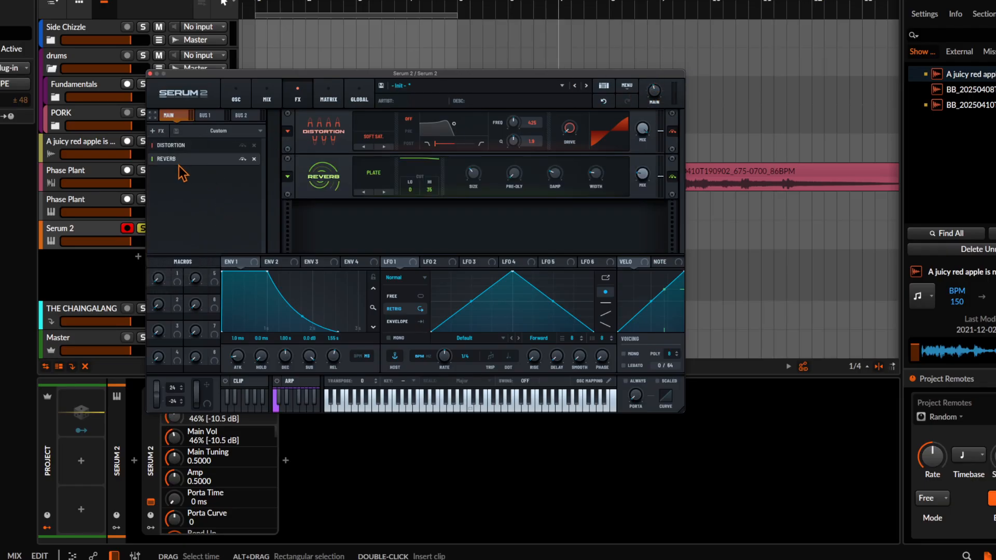
drag(180, 164, 165, 143)
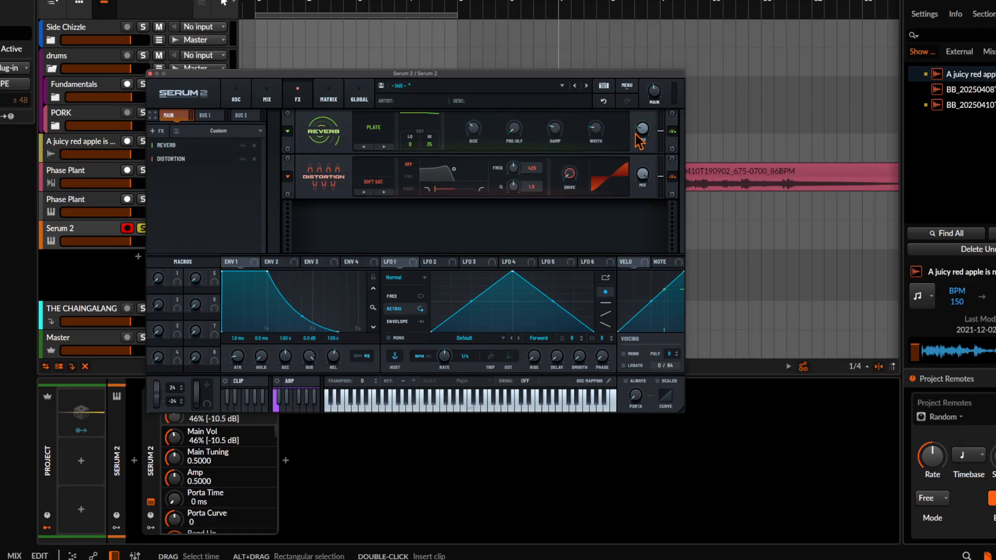
- Raise the reverb's mix and width and set its size to 48%
drag(643, 132, 643, 100)
drag(475, 127, 472, 114)
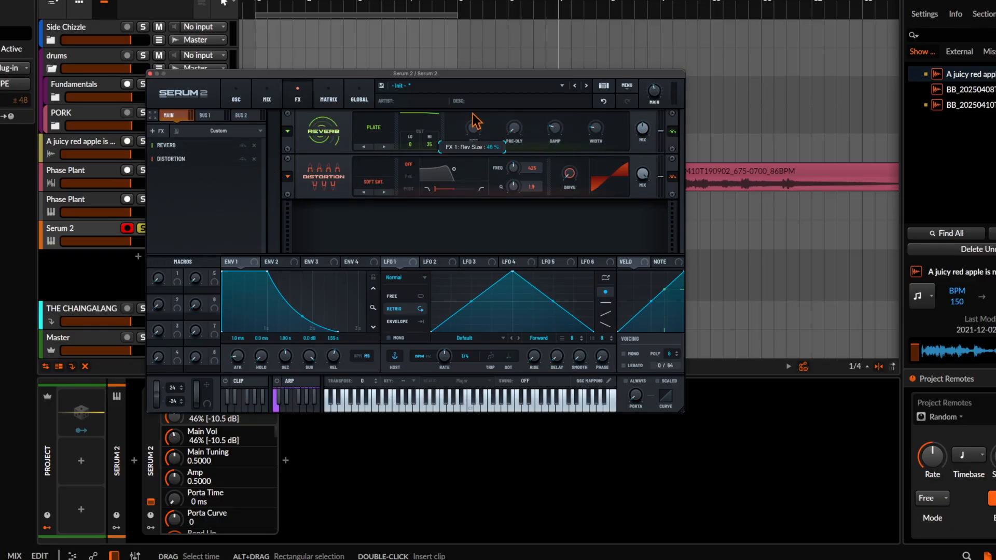
drag(601, 124, 603, 102)
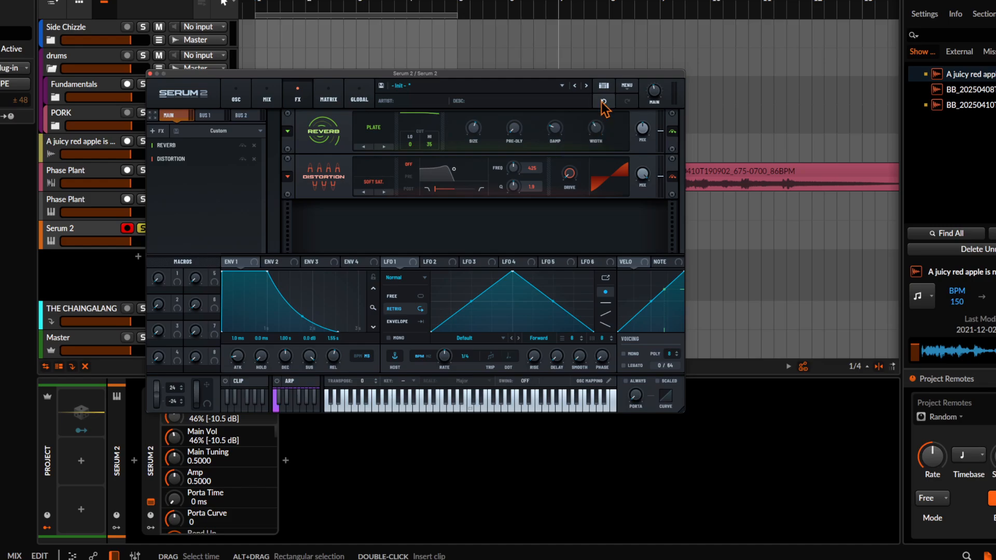
- Return to the oscillators, sweep oscillator C's filter cutoff and set the main volume to 79%
click(238, 95)
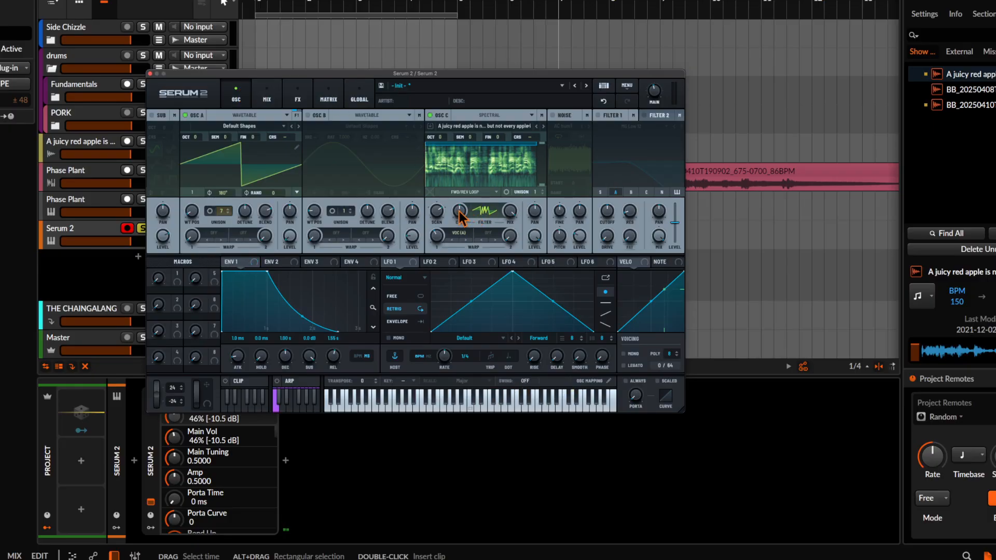
drag(459, 213, 434, 214)
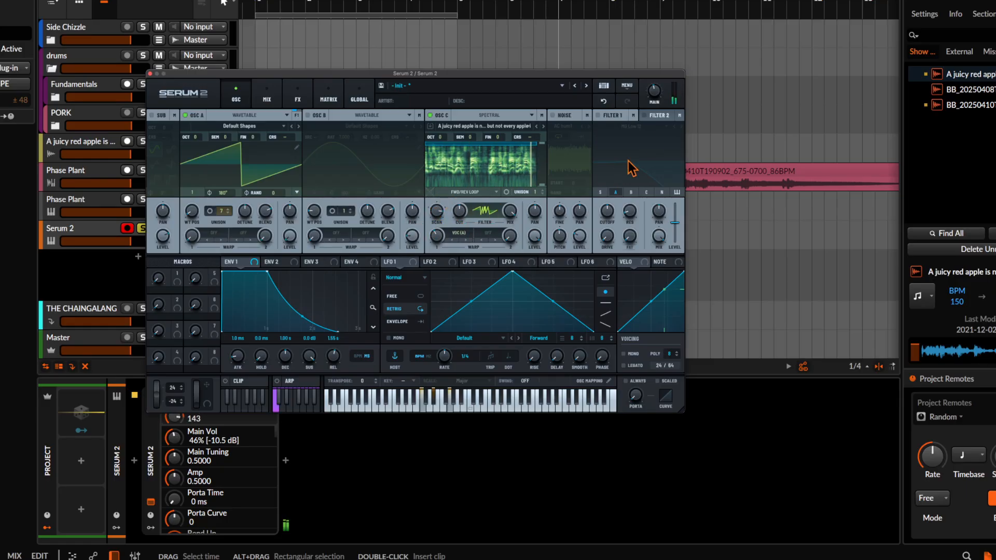
drag(654, 98, 645, 50)
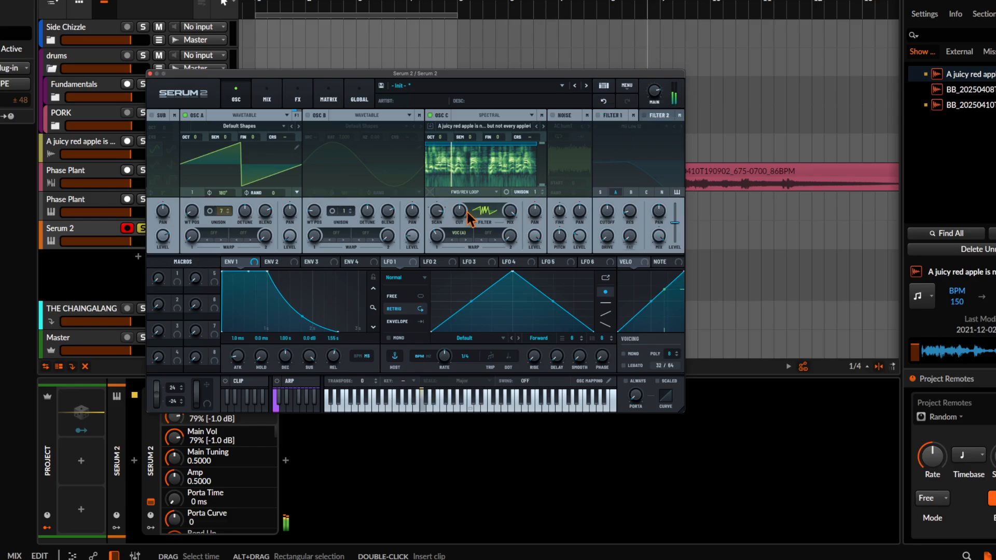
drag(460, 211, 443, 227)
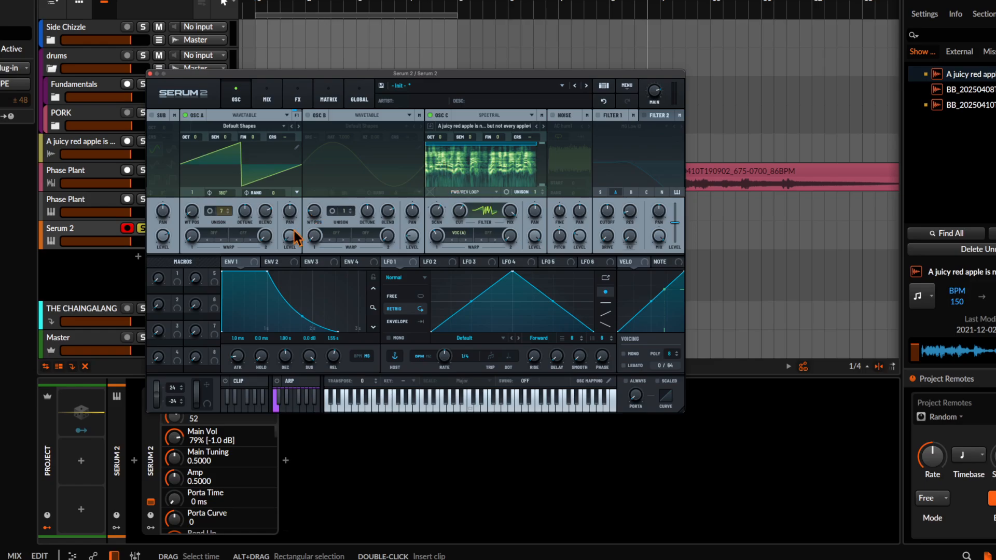
- Set oscillator A's level to 40%, try an octave change on oscillator C and raise oscillator A's unison detune
drag(293, 235, 287, 196)
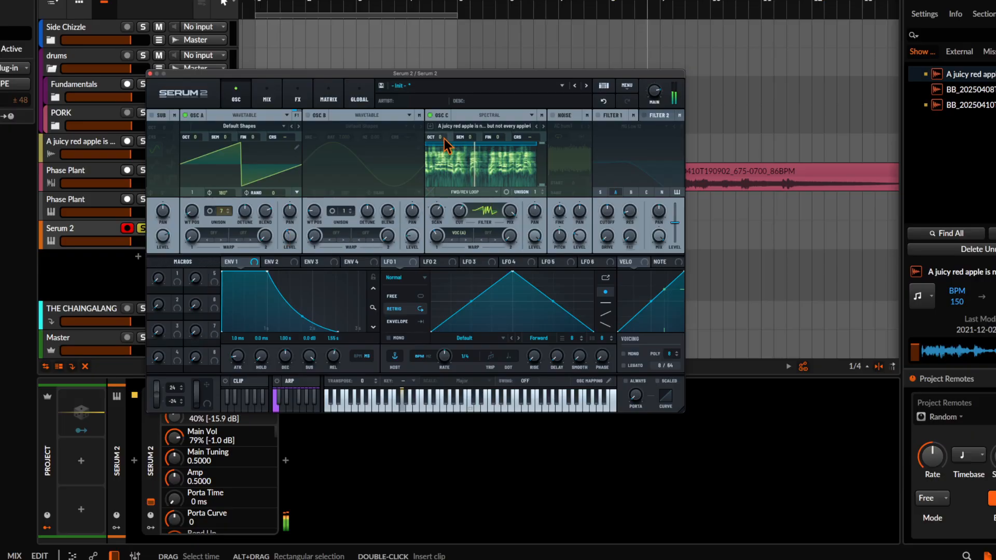
mouse_move(444, 139)
mouse_down()
mouse_move(443, 129)
mouse_move(440, 147)
mouse_up()
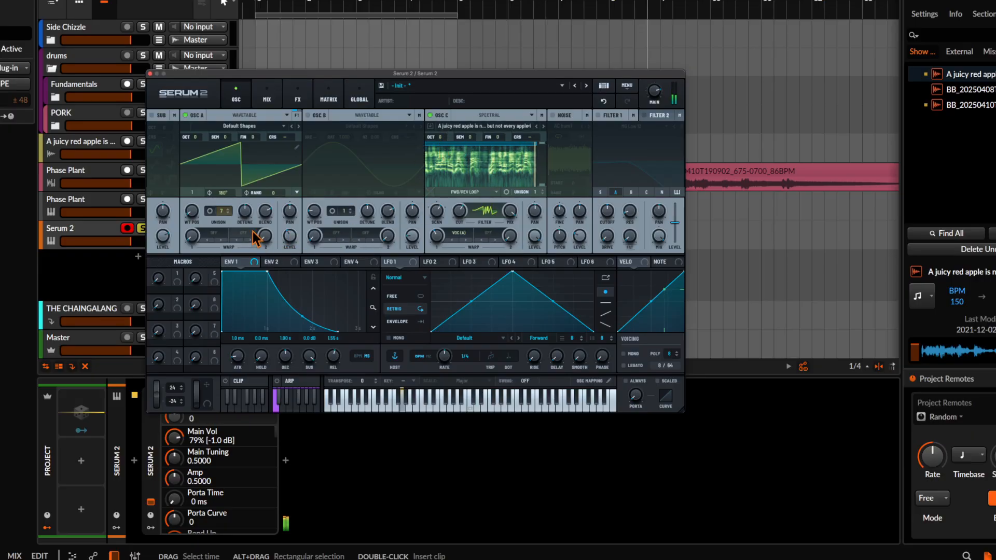
drag(244, 213, 249, 205)
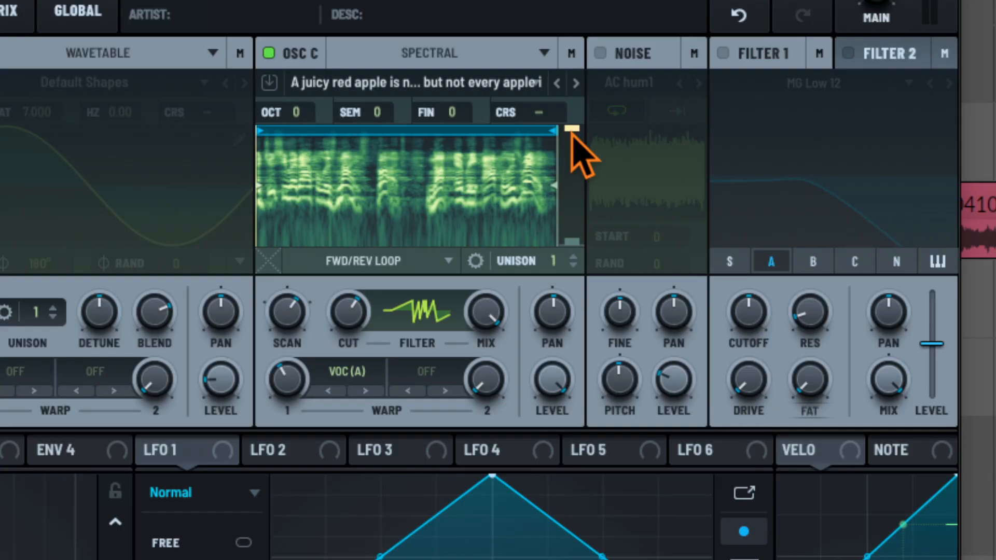
- Try oscillator C's upper frequency limit beside the spectrogram and raise its scan rate
mouse_move(571, 131)
mouse_down()
mouse_move(572, 178)
mouse_move(569, 134)
mouse_up()
mouse_move(571, 130)
mouse_down()
mouse_move(571, 200)
mouse_move(577, 113)
mouse_up()
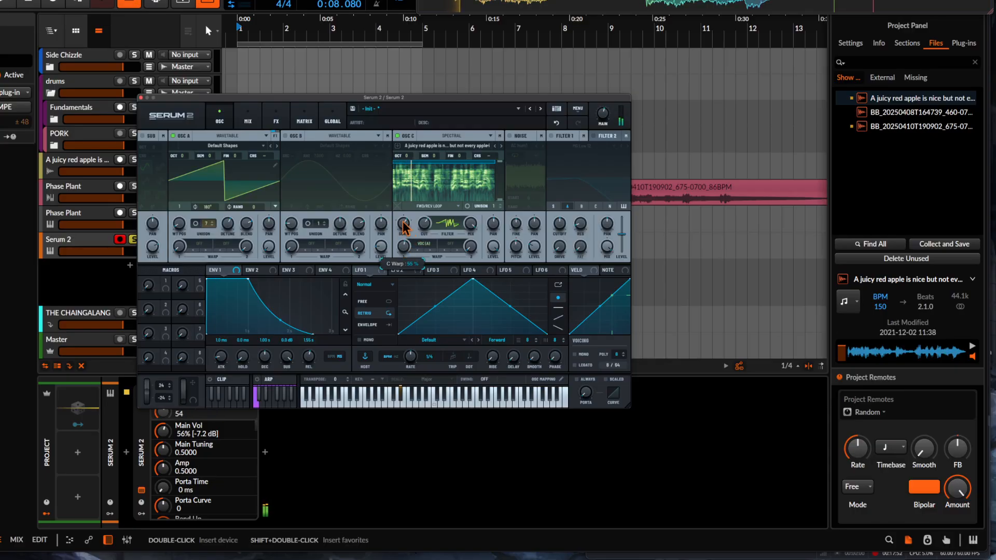
drag(404, 222, 404, 190)
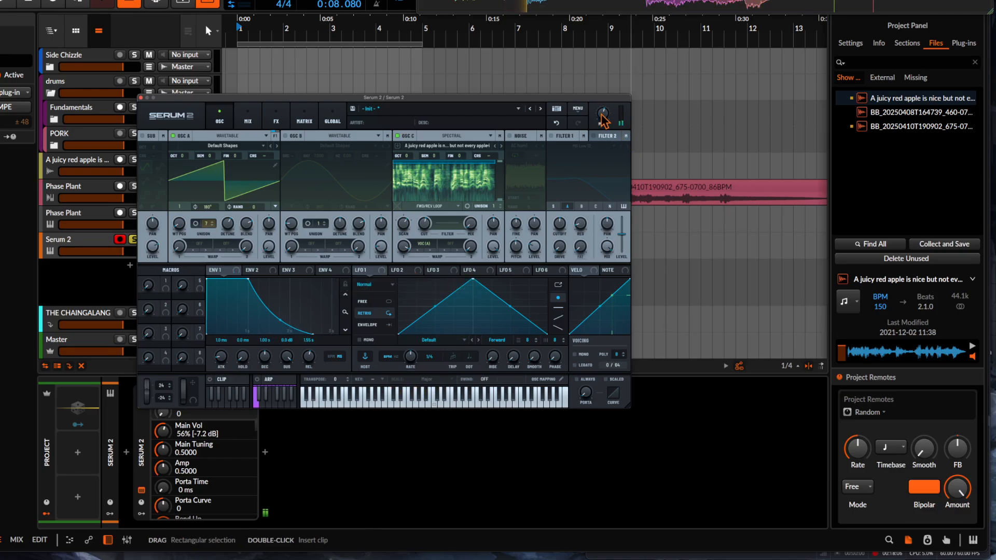
- Lower oscillator A's unison detune to 0.01 and set the main volume to 97%
drag(604, 114, 606, 109)
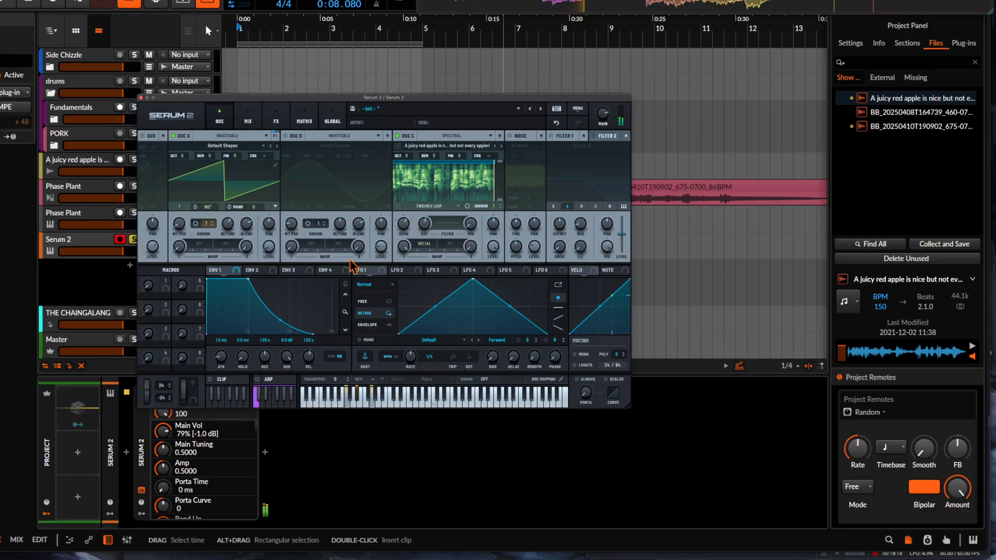
drag(228, 227, 226, 275)
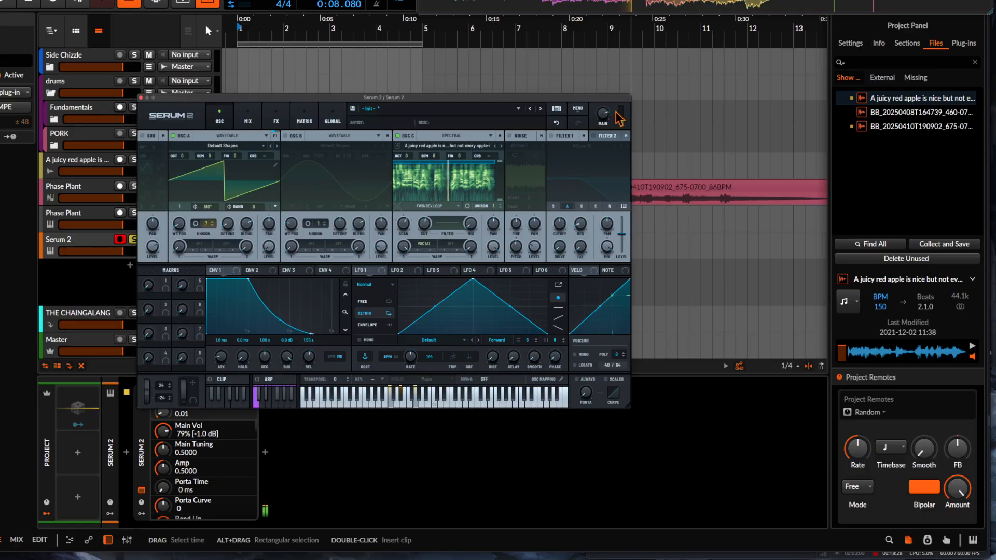
drag(604, 114, 605, 101)
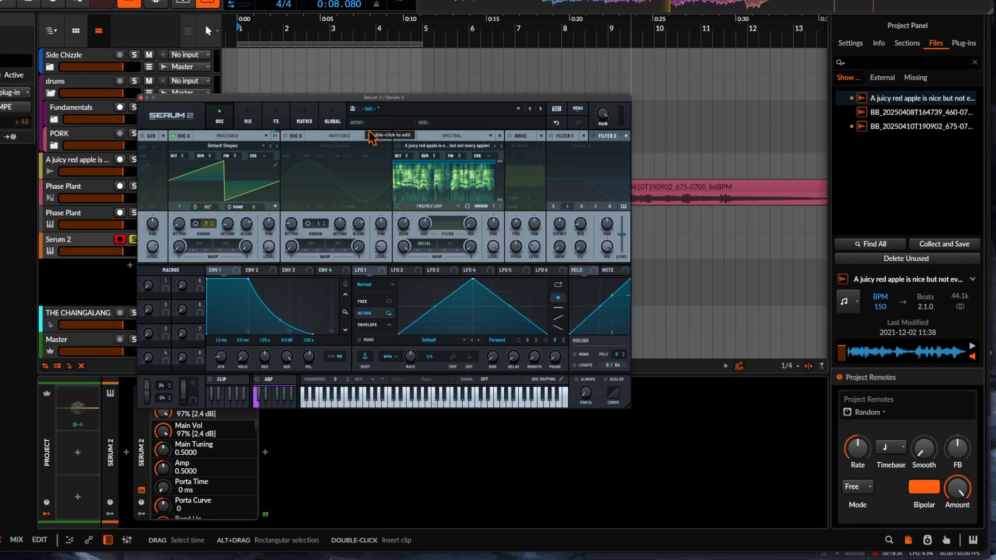
- Set oscillator C's scan rate to 32 and its vocode warp to 100, with oscillator A's octave at +1
mouse_move(404, 227)
mouse_down()
mouse_move(404, 217)
mouse_move(404, 232)
mouse_up()
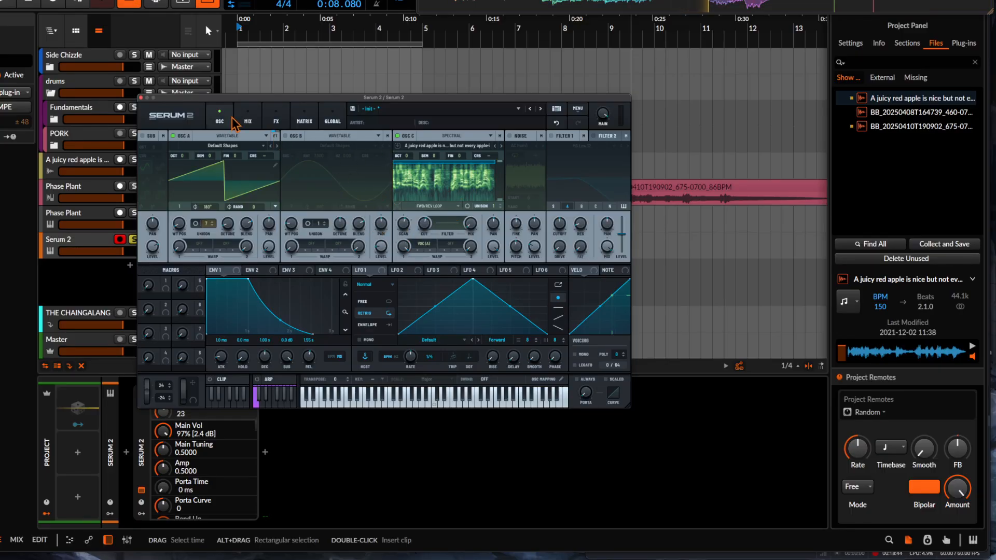
drag(404, 228, 405, 223)
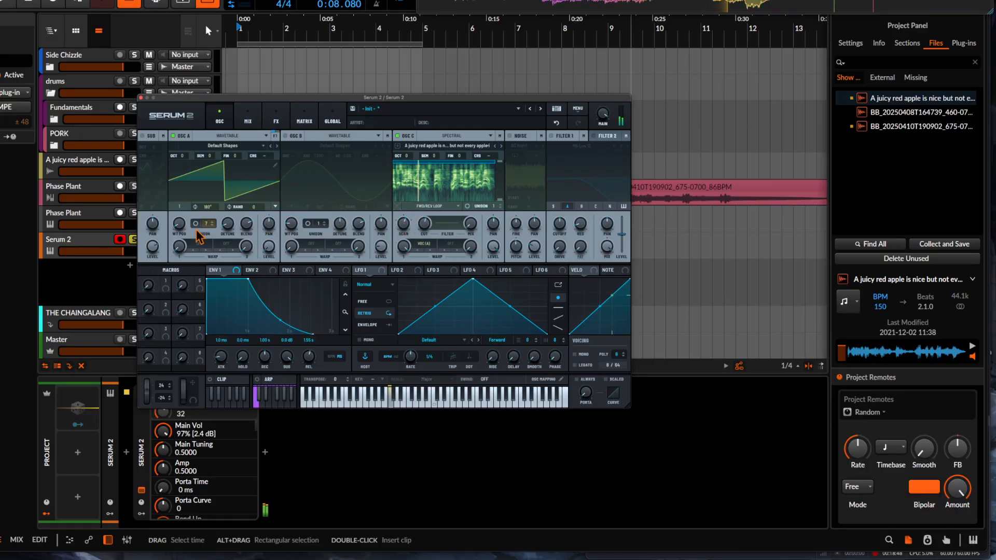
drag(184, 154, 184, 149)
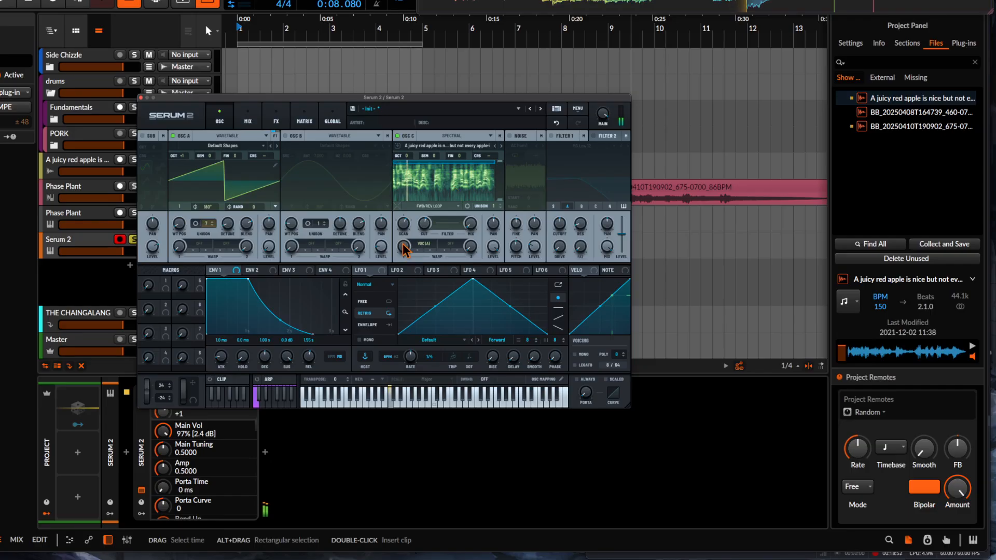
drag(404, 253, 407, 190)
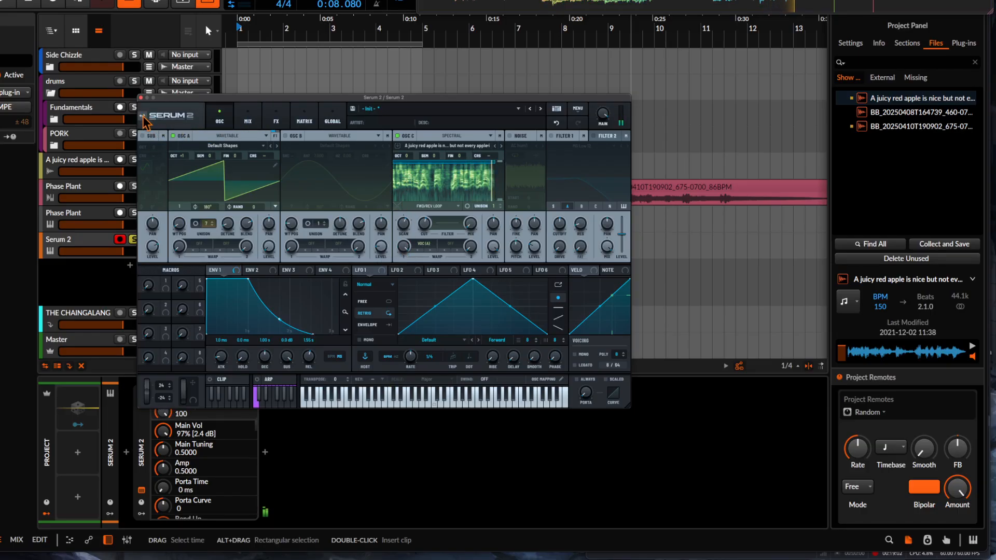
- Load a resample of the current patch into oscillator C's spectral engine and normalize it
drag(154, 122, 452, 192)
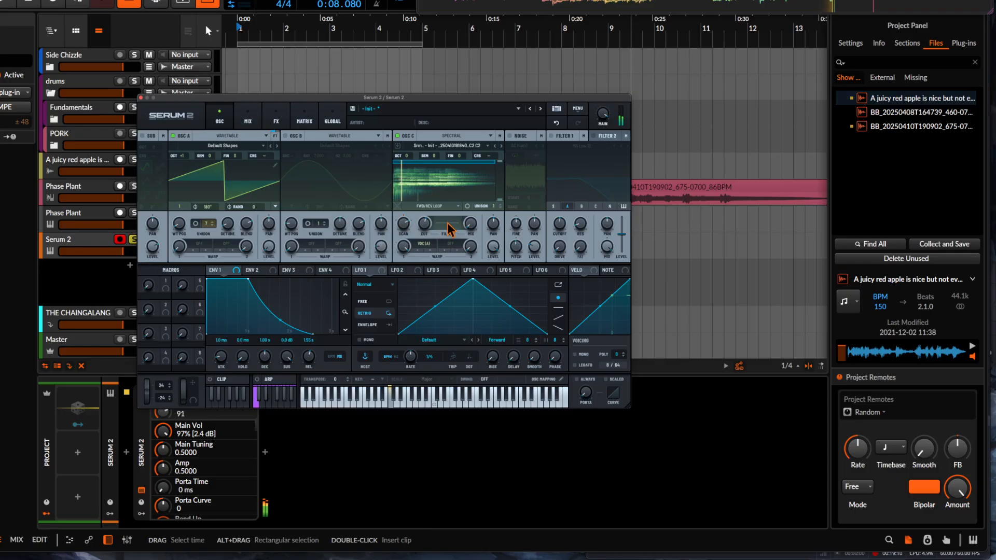
right_click(461, 179)
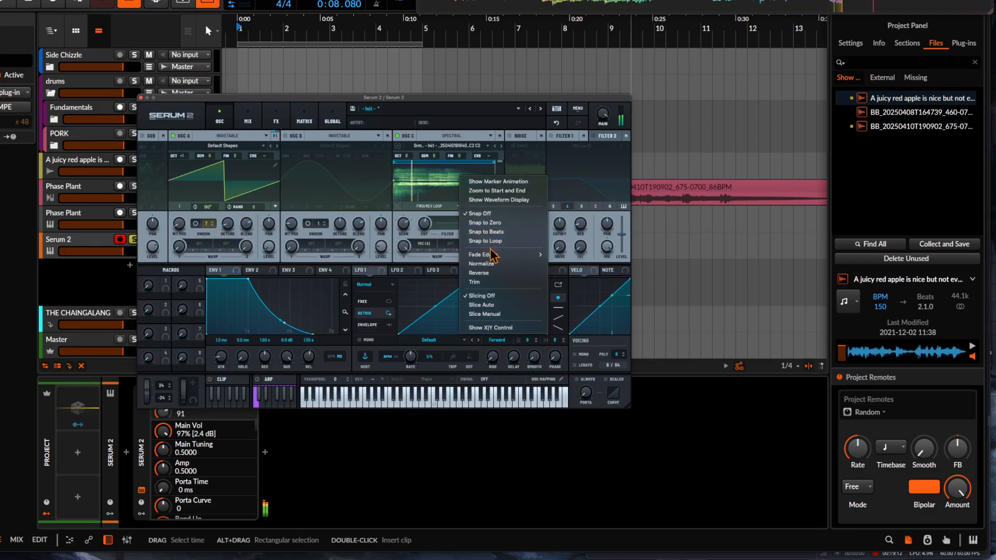
click(481, 263)
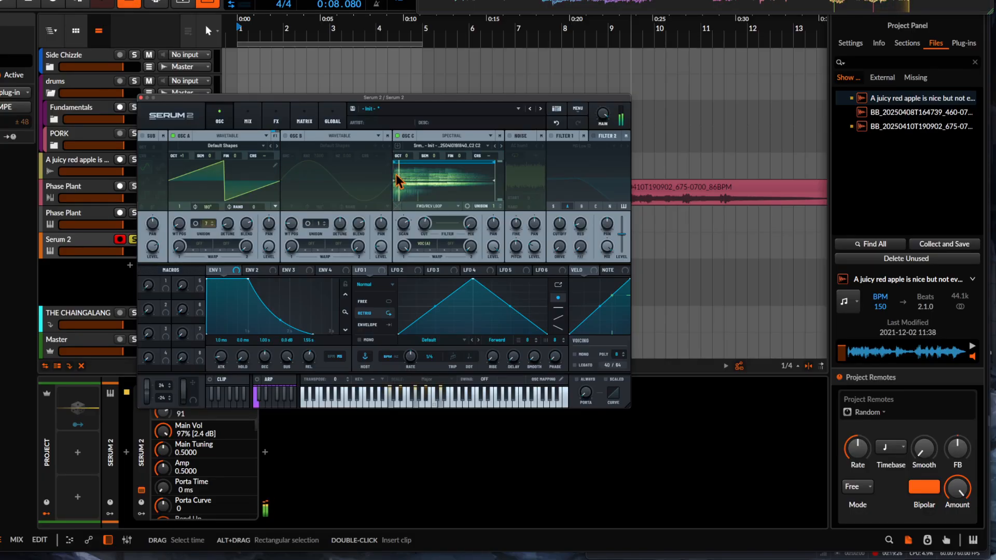
- Increase the drive of the Soft Sat. distortion in the effects chain and fine-tune it
click(276, 117)
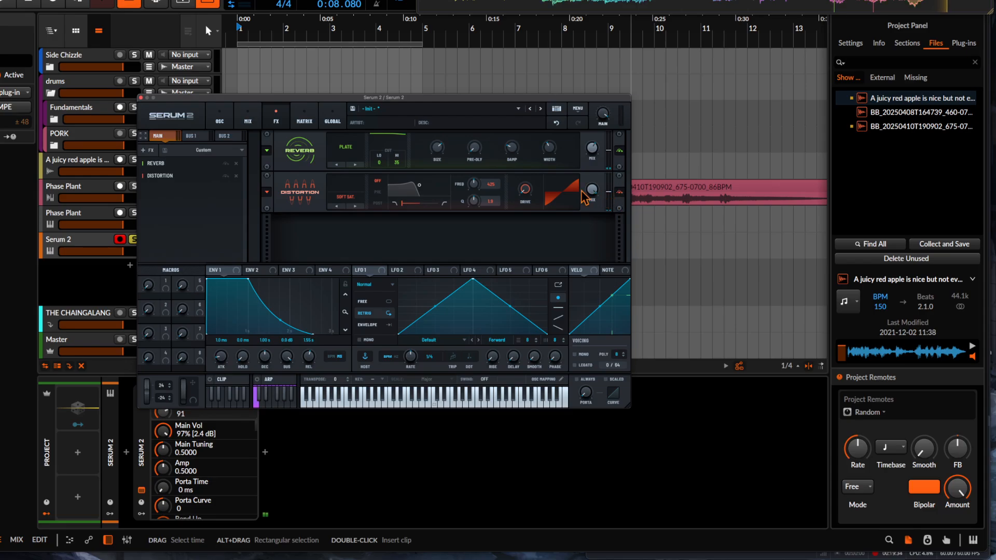
drag(525, 190, 528, 170)
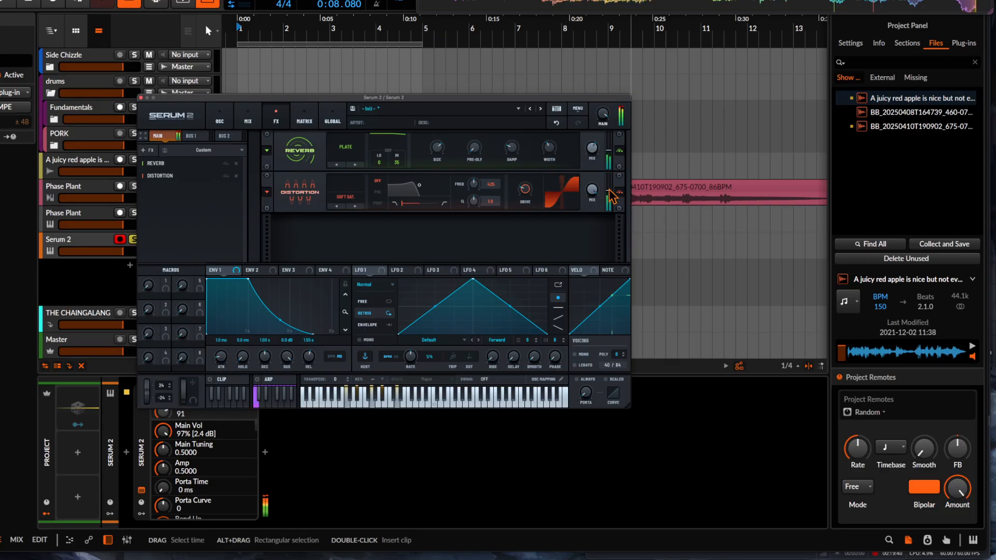
drag(529, 182, 528, 204)
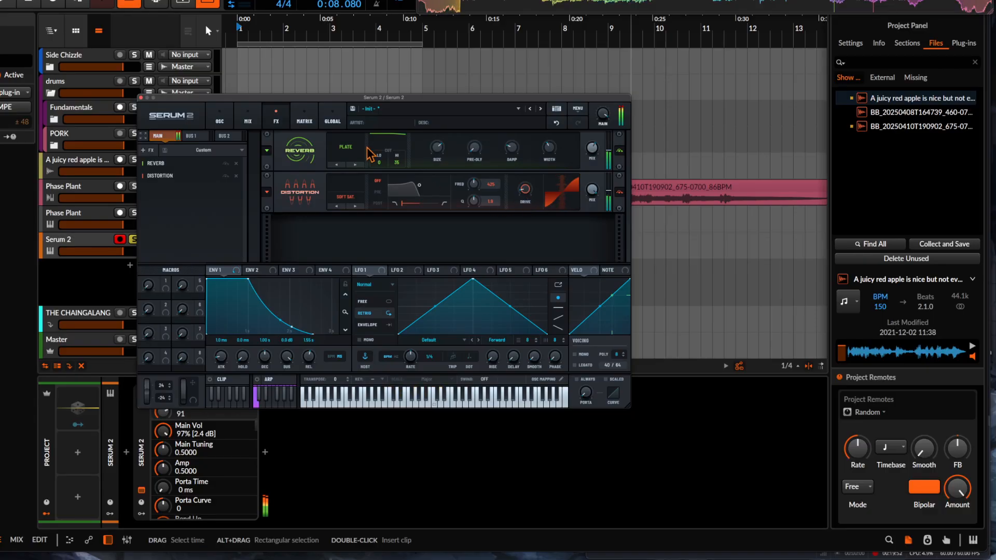
- Return to the oscillators and turn oscillator C's vocode warp down to 0
click(220, 118)
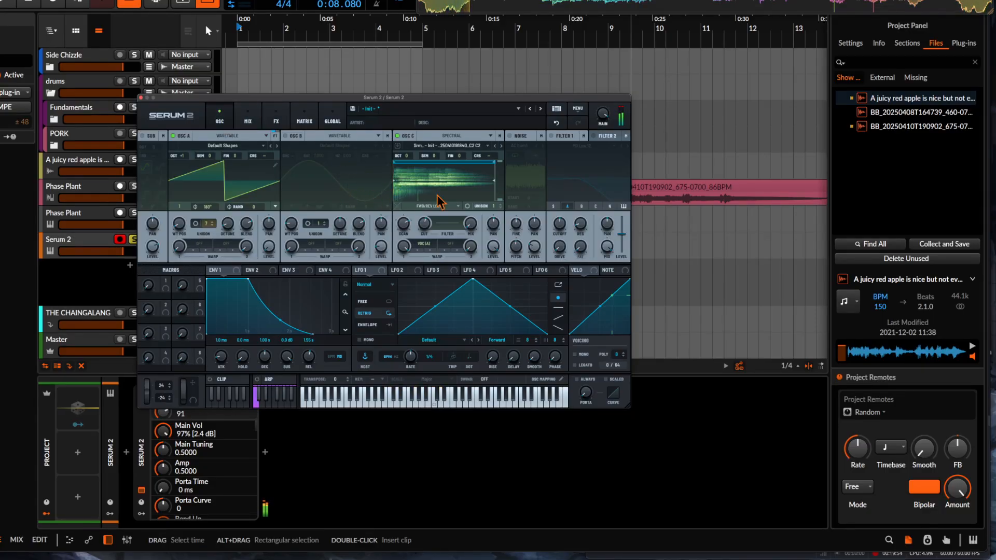
click(401, 252)
drag(401, 253, 377, 347)
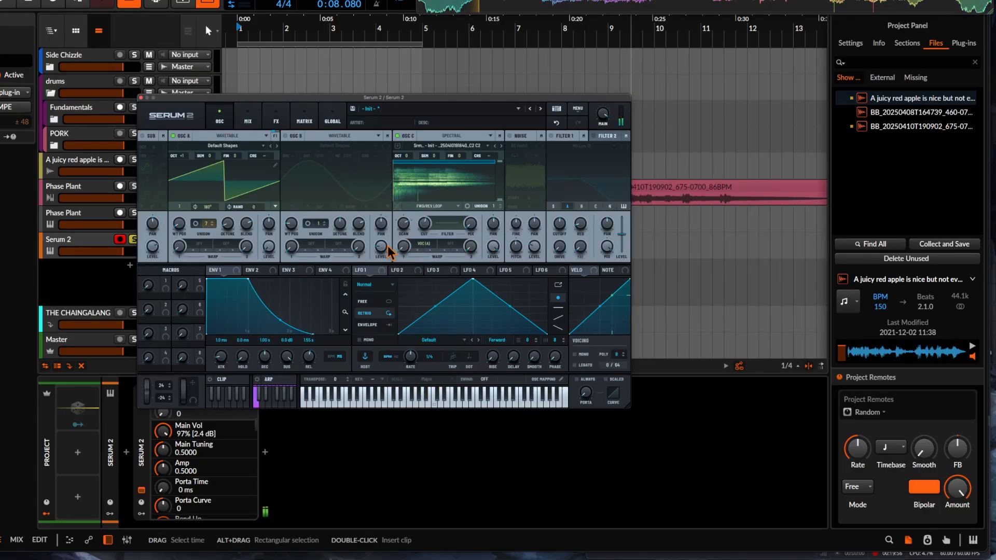
- Switch oscillator C's first warp to Off and lower the oscillator's level to 79%
drag(403, 247, 404, 239)
click(424, 244)
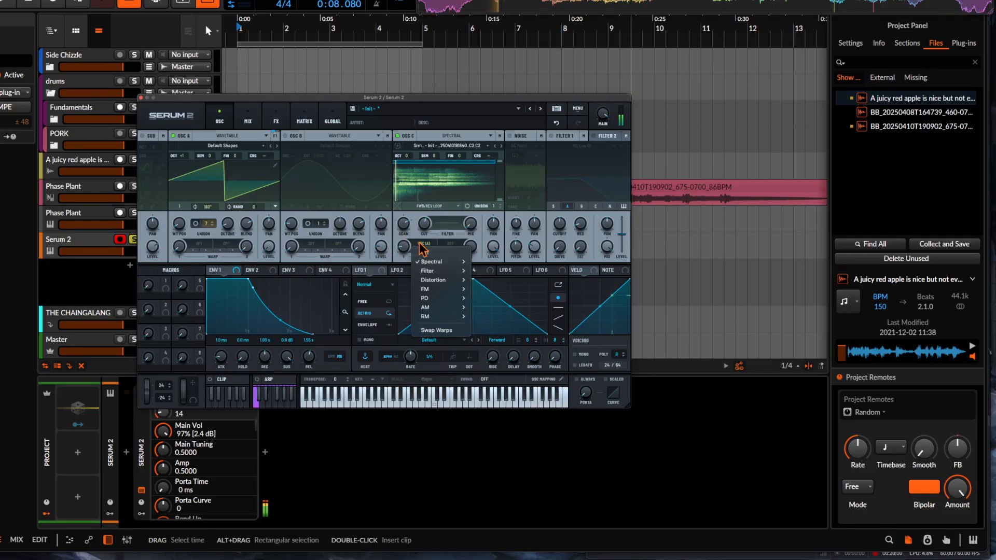
click(434, 252)
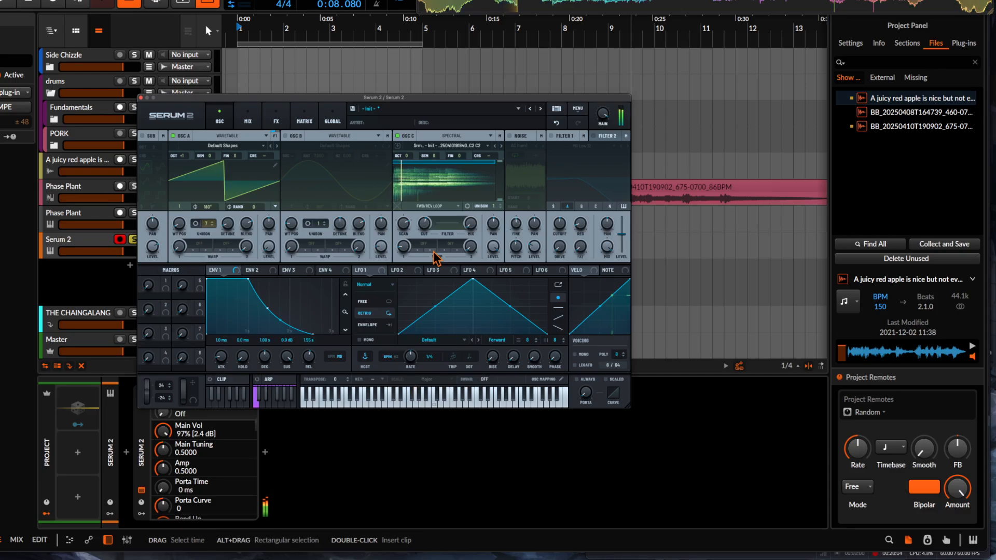
drag(493, 248, 486, 264)
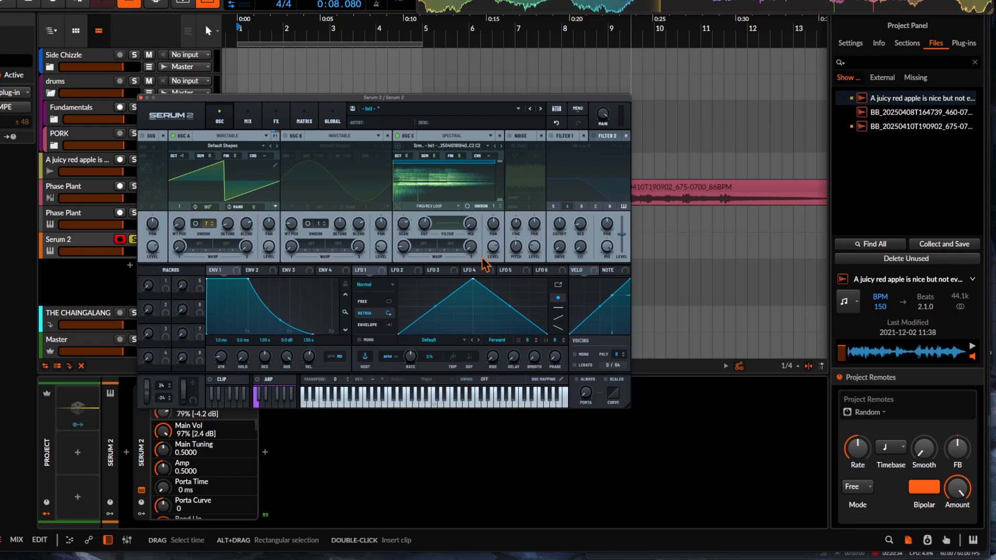
- Close the Serum 2 window and insert a Reverb device after the synth in the device chain
click(140, 98)
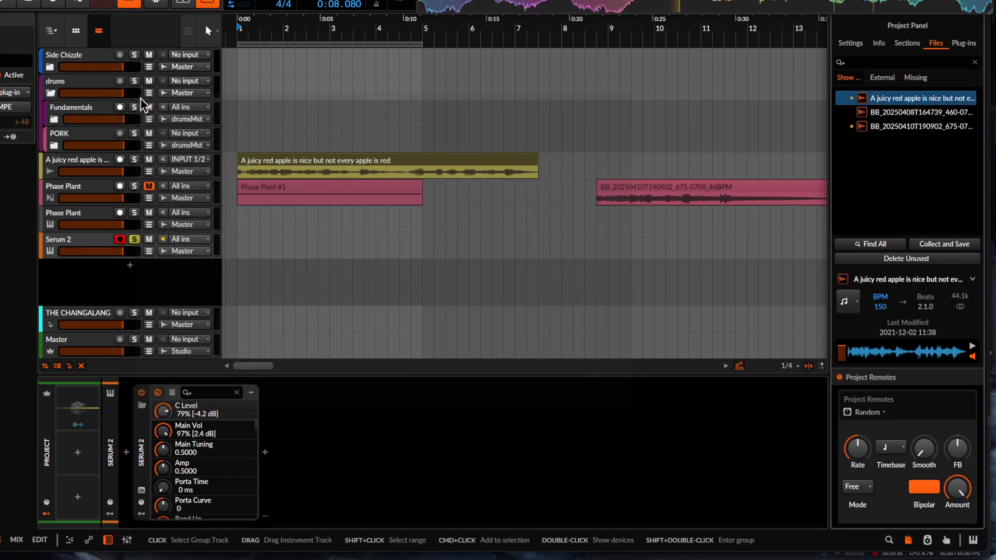
click(265, 456)
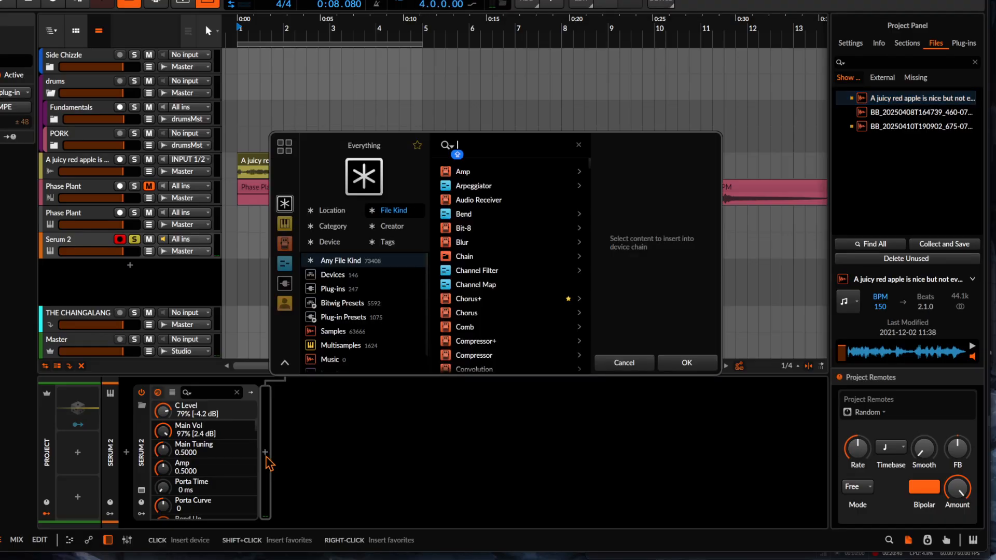
text(REVERB)
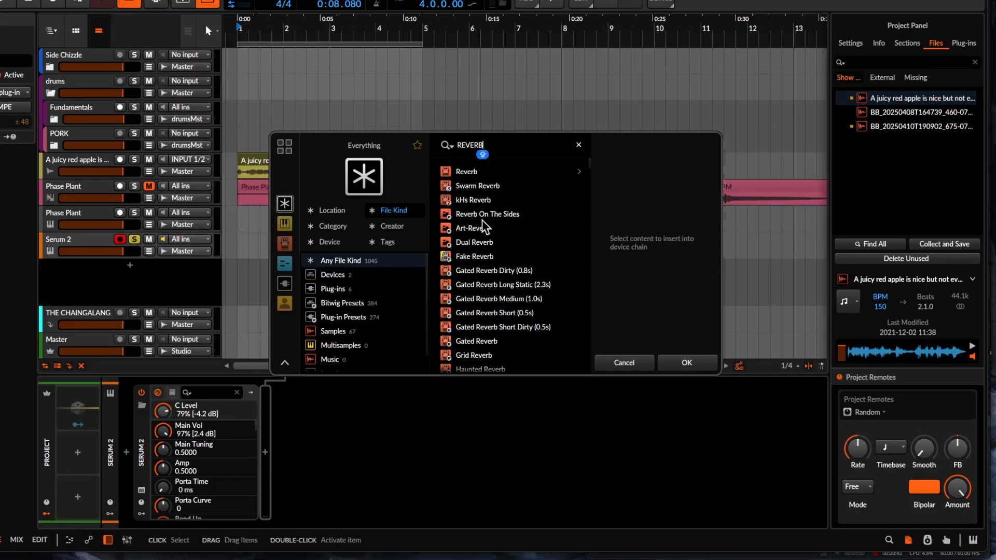
click(687, 363)
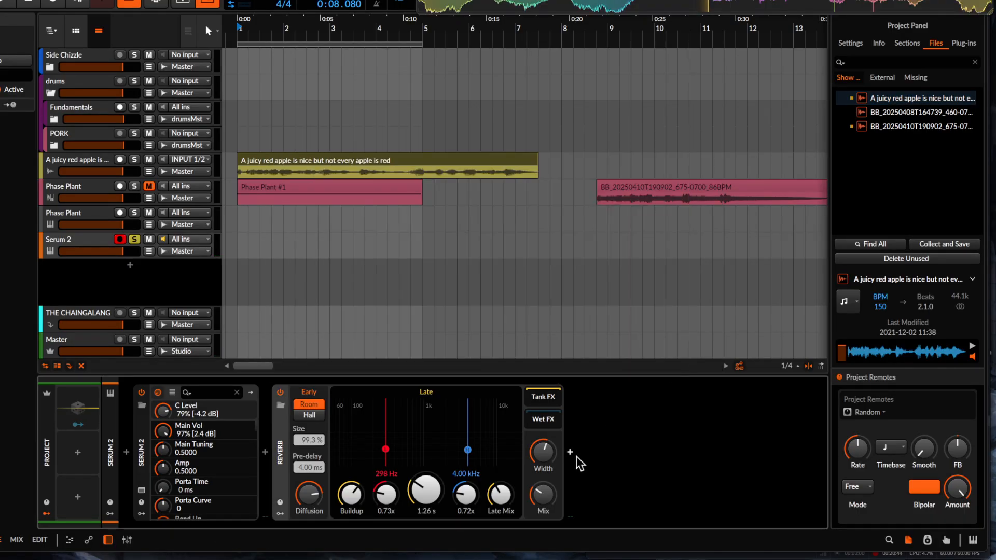
- Insert a Filter+ device after the Reverb and lower its SVF cutoff to 5.27 kHz
click(571, 455)
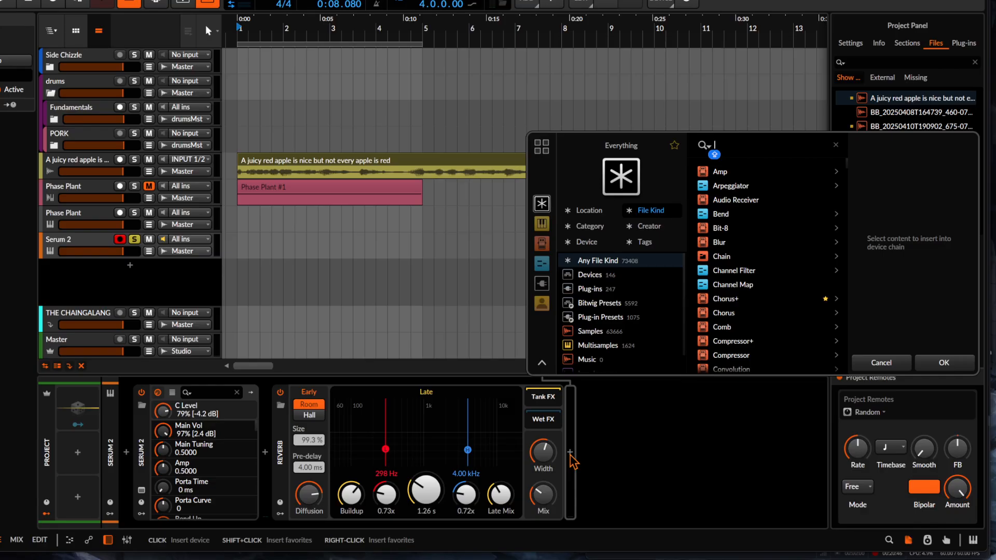
text(FILTER)
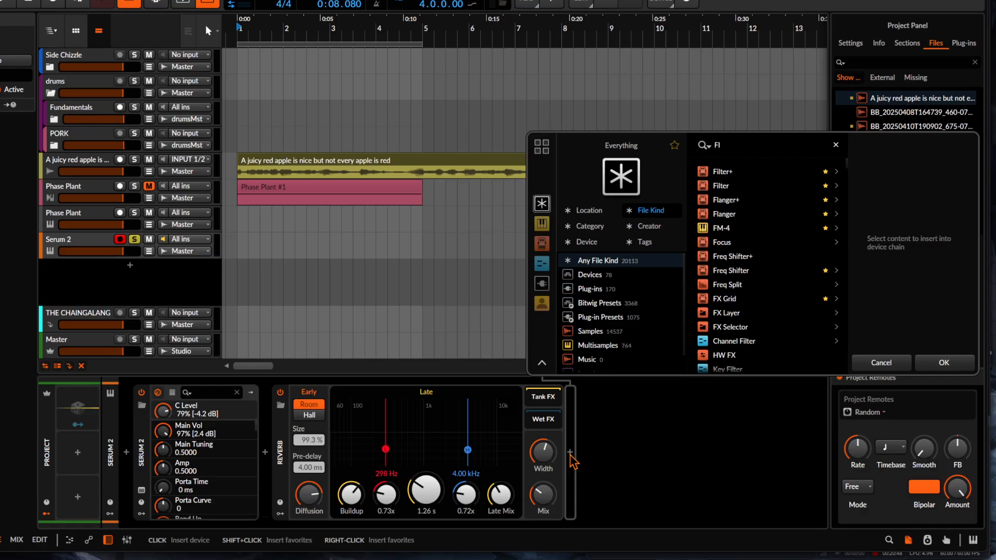
double_click(725, 180)
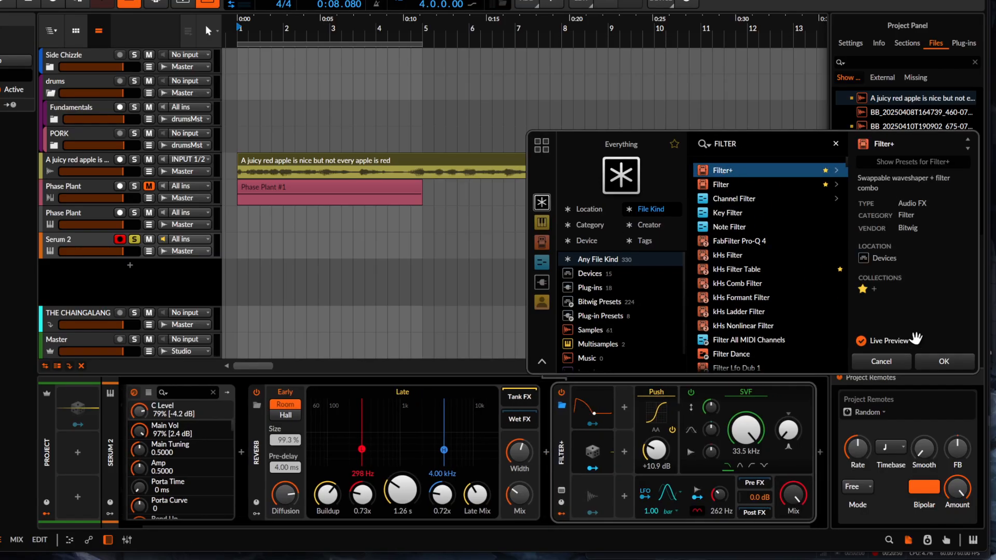
drag(744, 430, 744, 457)
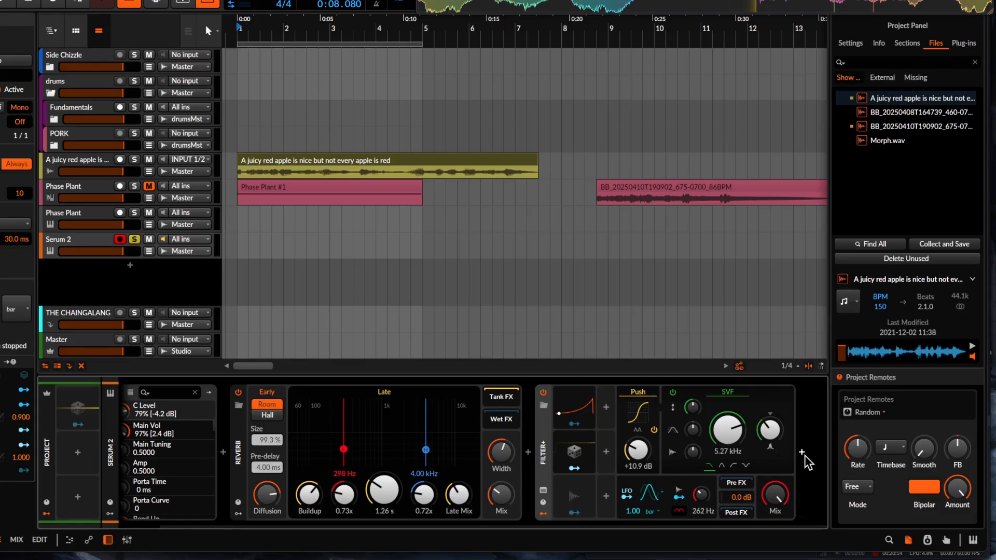
- Insert the Fuse Compressor plug-in after Filter+ and close its window
click(802, 452)
text(FUSE)
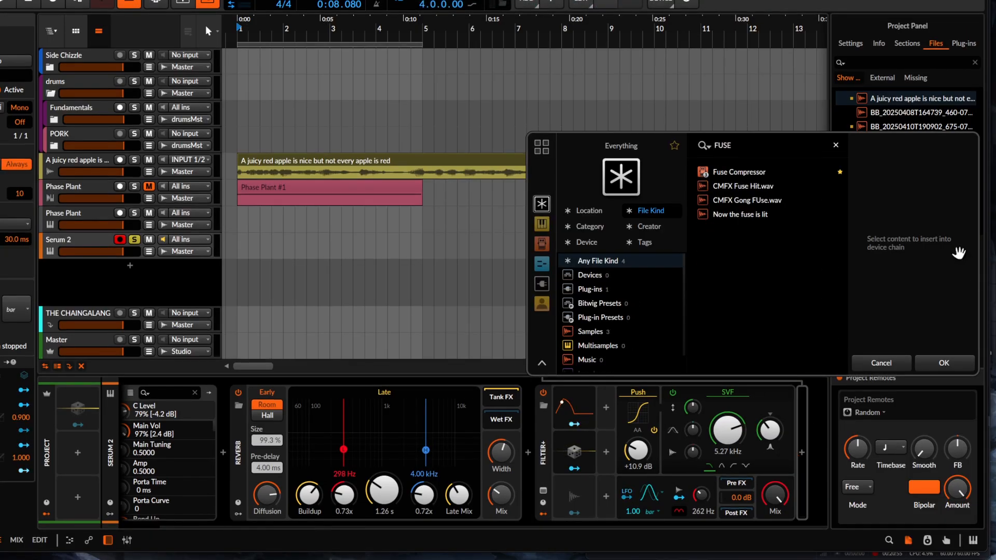
double_click(777, 171)
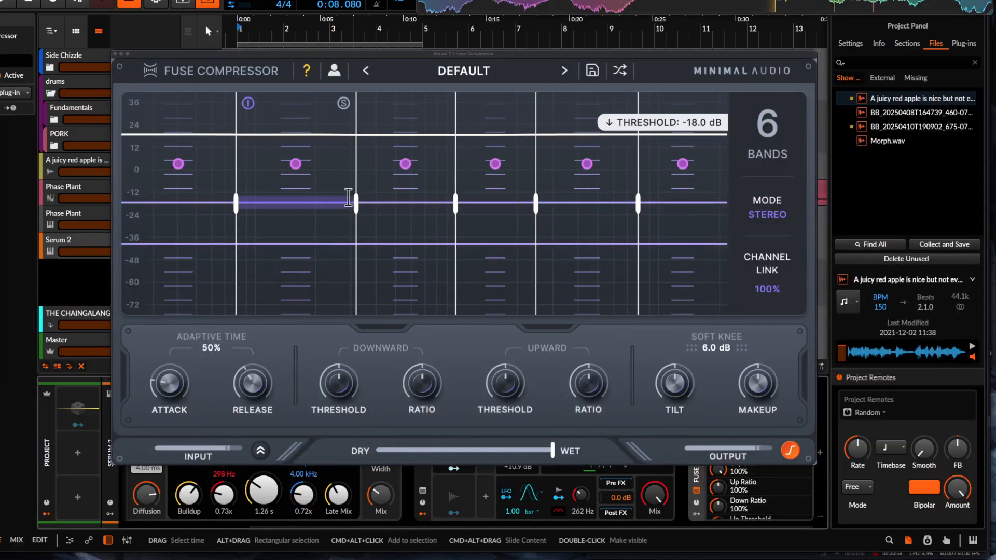
click(114, 54)
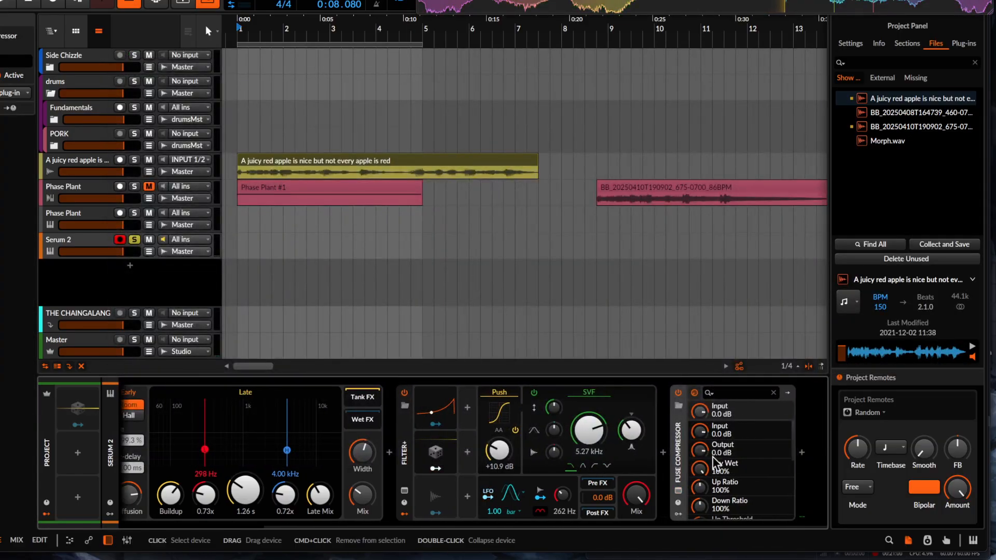
- Insert an Over device at the end of the chain, enable Make-up and set its level to -3.8 dB
click(802, 452)
text(ov)
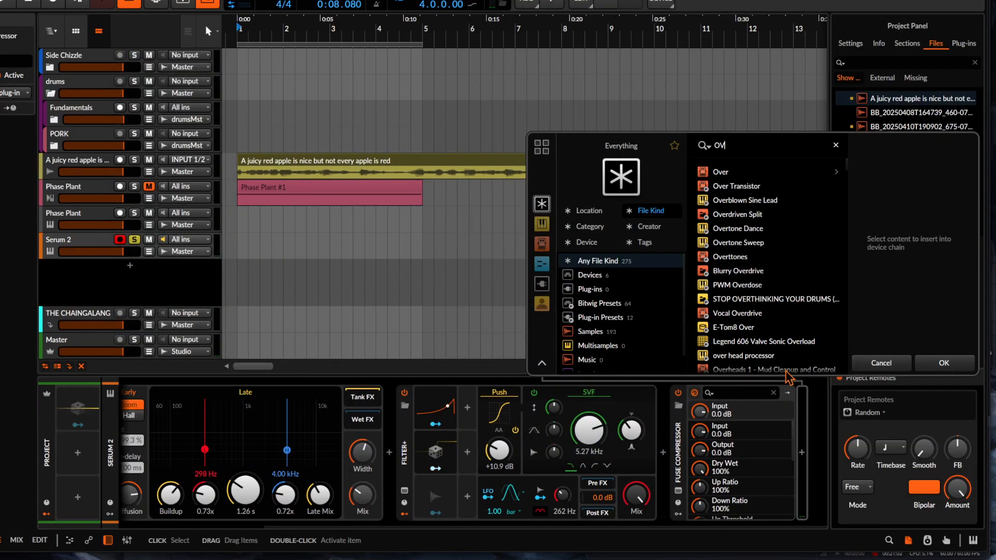
click(720, 173)
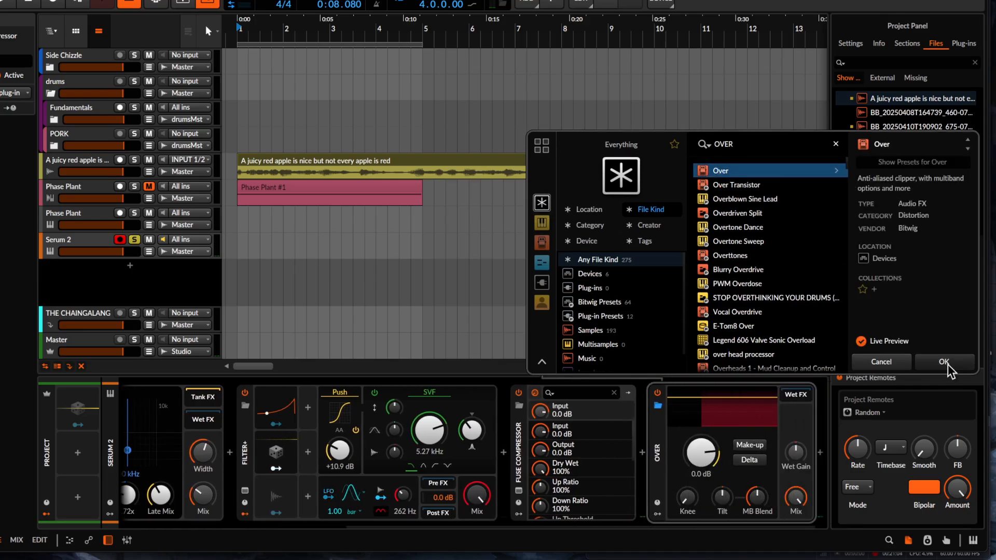
click(943, 362)
click(747, 447)
drag(702, 452, 704, 472)
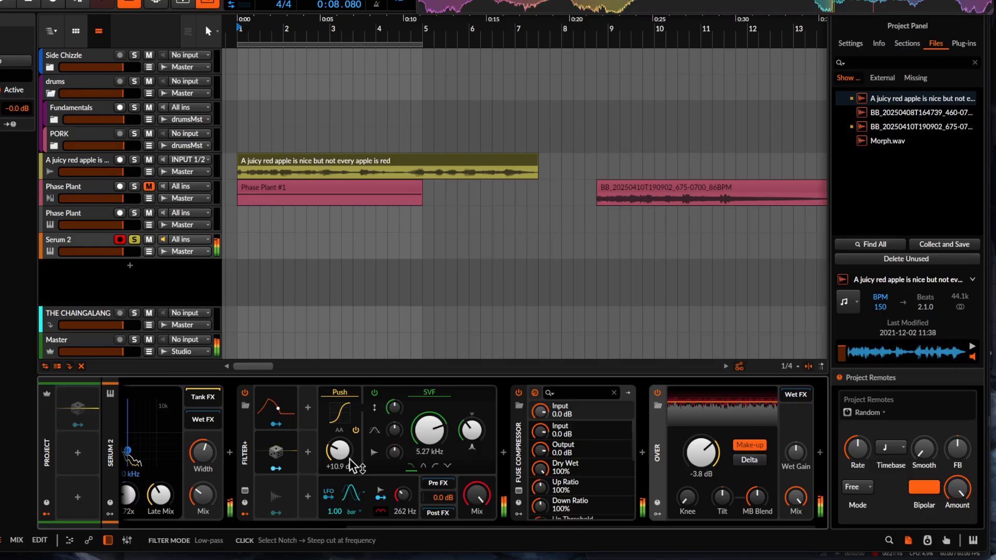
- Try the Chebyshev waveshaper in Filter+, adjusting its amount to 3.72
scroll(352, 464, left, 3)
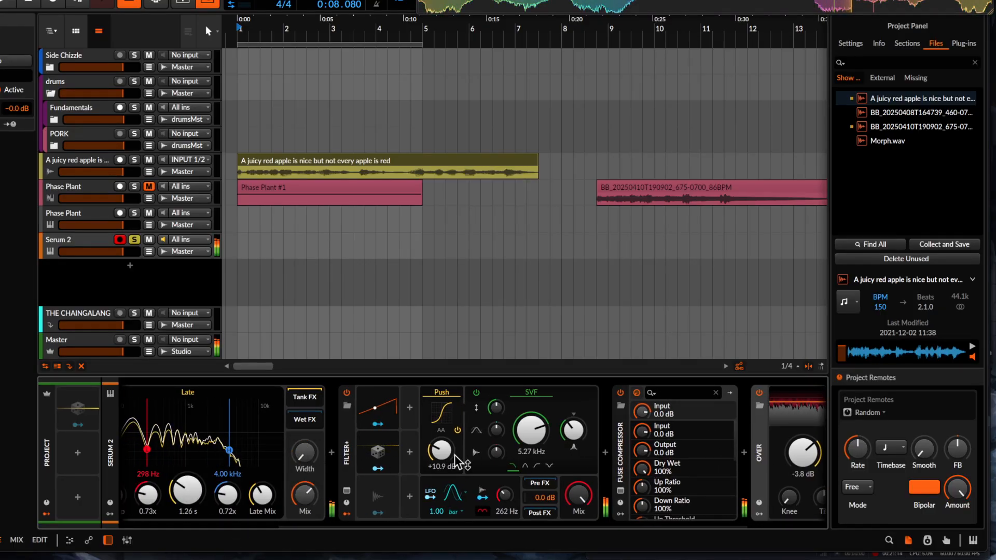
click(445, 397)
click(501, 332)
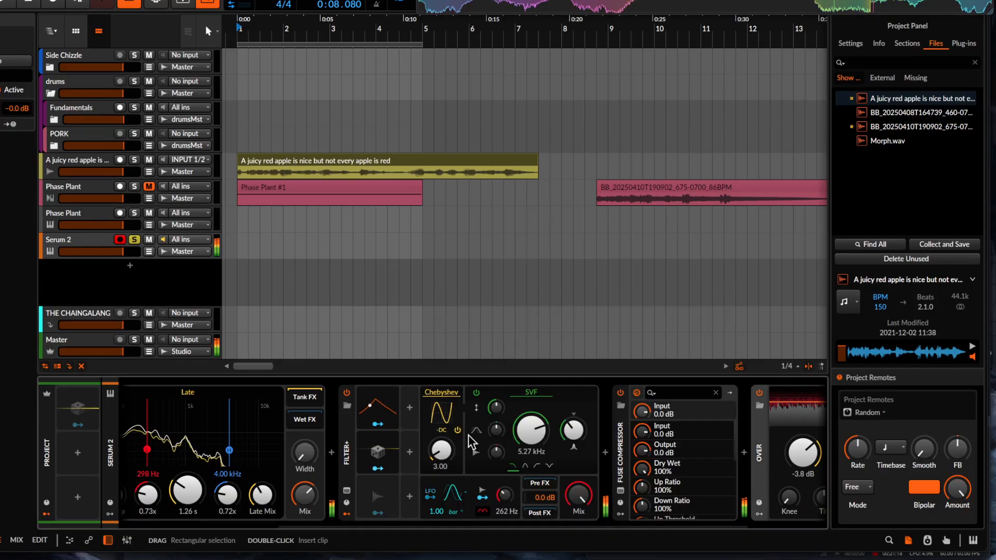
drag(441, 450, 441, 431)
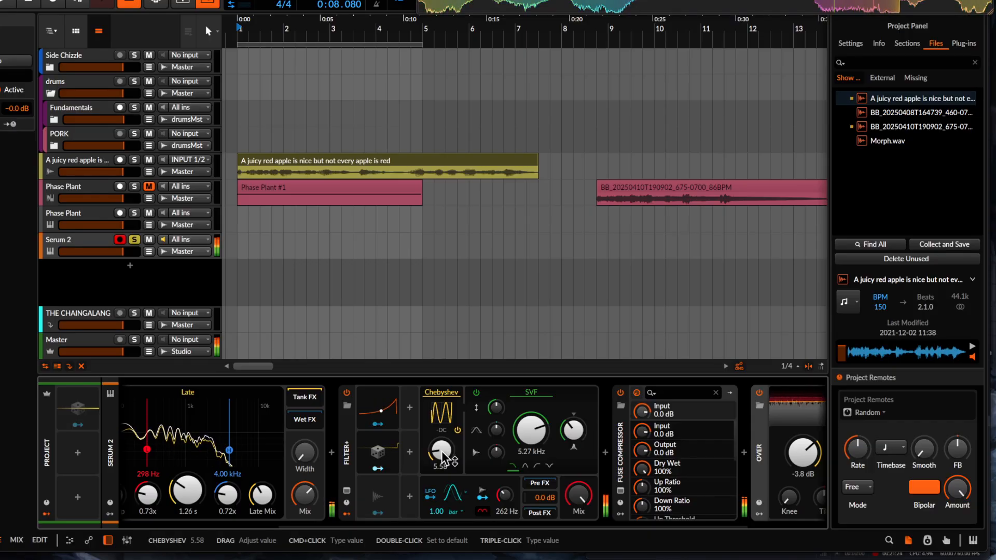
mouse_move(442, 452)
mouse_down()
mouse_move(441, 437)
mouse_move(441, 459)
mouse_up()
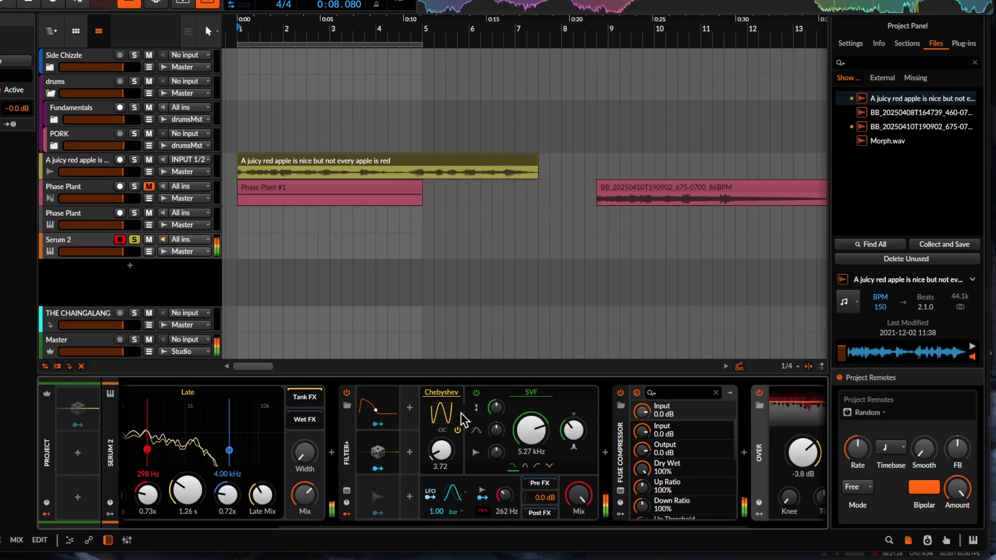
- Set the Filter+ waveshaper to Push and raise its drive to +13.1 dB
click(449, 412)
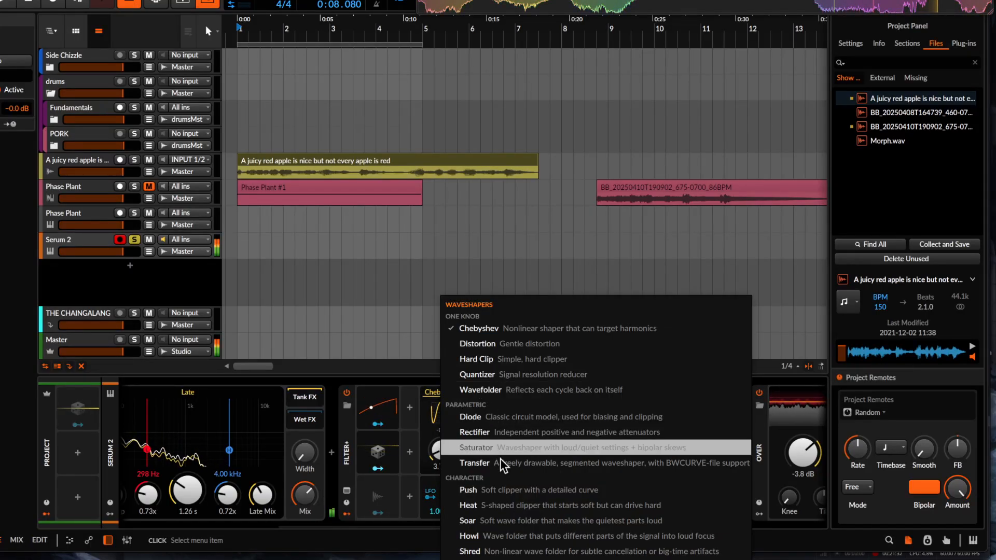
click(509, 490)
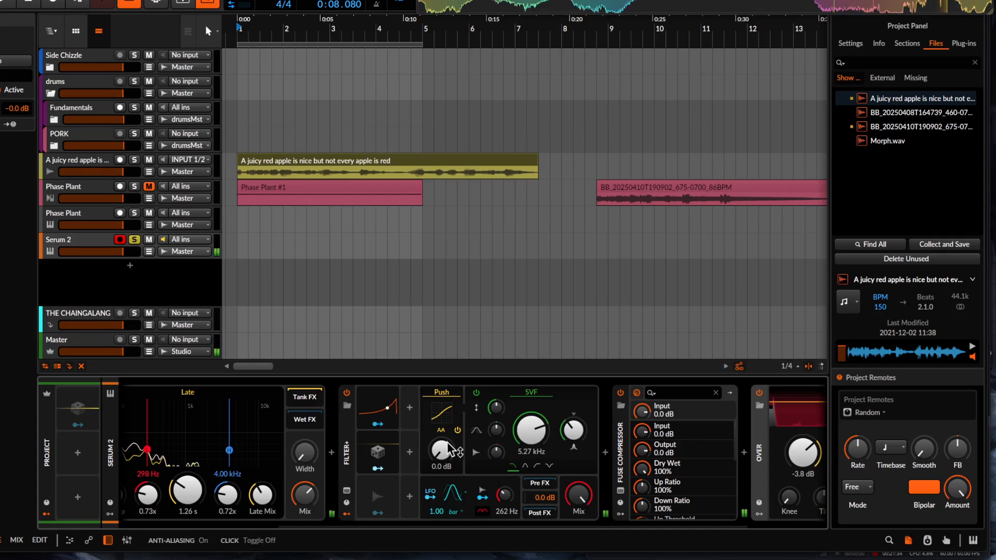
drag(441, 451, 441, 427)
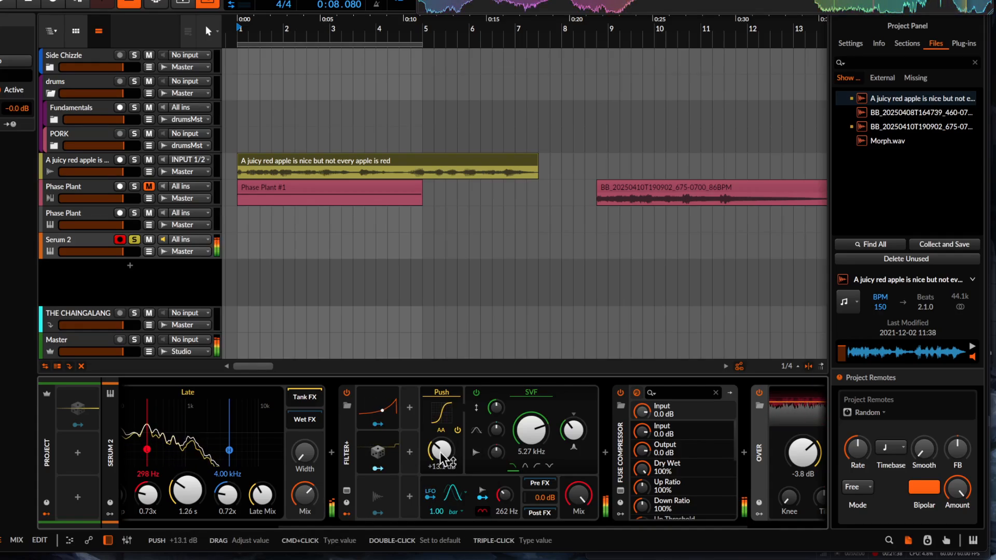
- Duplicate the Fuse Compressor twice and collapse all three instances in the device chain
click(620, 458)
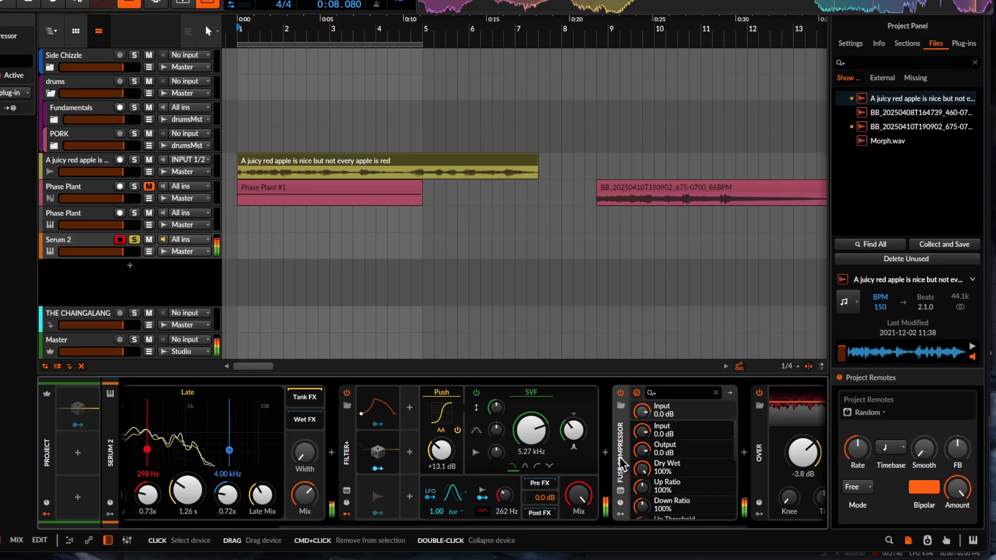
key(ctrl+d)
key(ctrl+d)
double_click(620, 459)
double_click(649, 459)
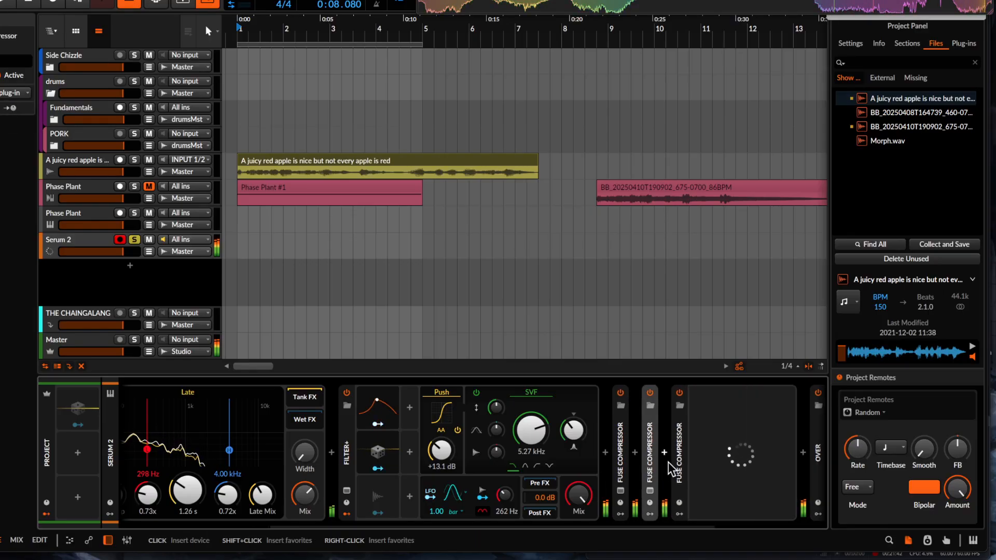
double_click(677, 462)
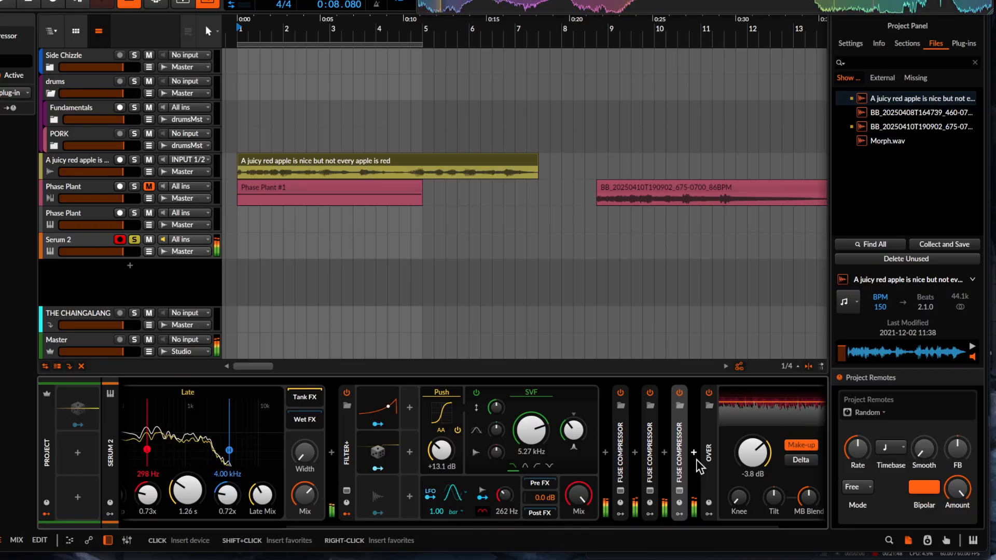
- Collapse the bypassed Reverb device and switch Filter+ back on
scroll(465, 437, left, 3)
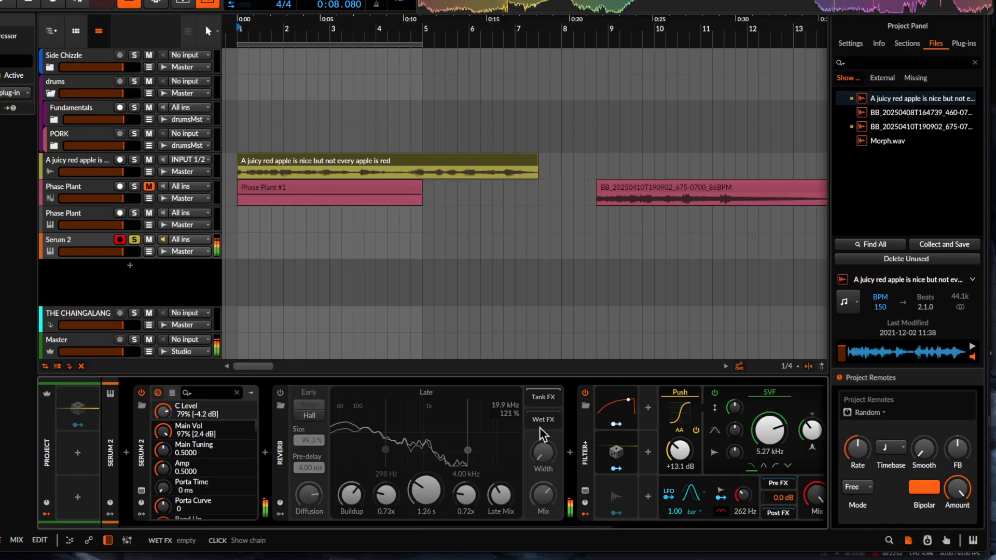
scroll(585, 396, right, 6)
scroll(484, 397, left, 6)
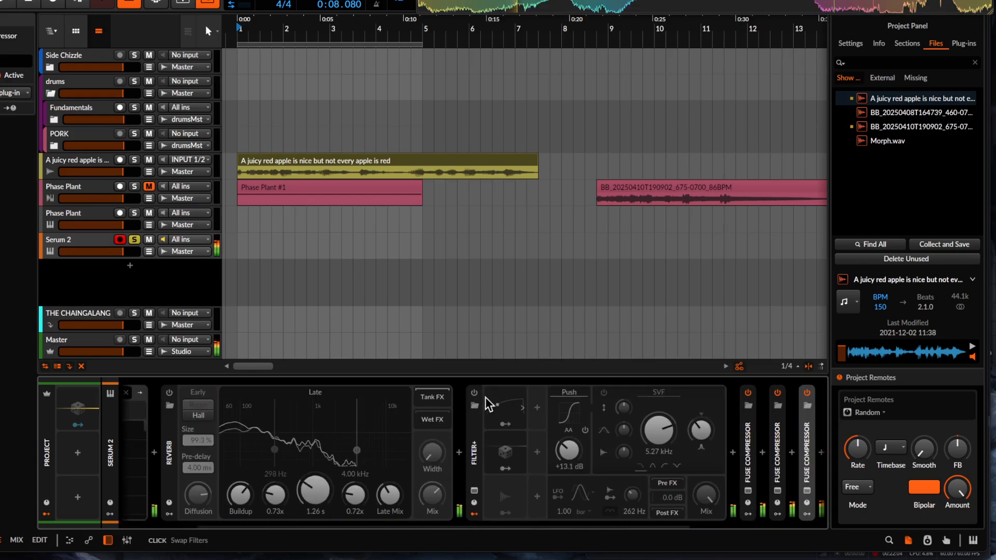
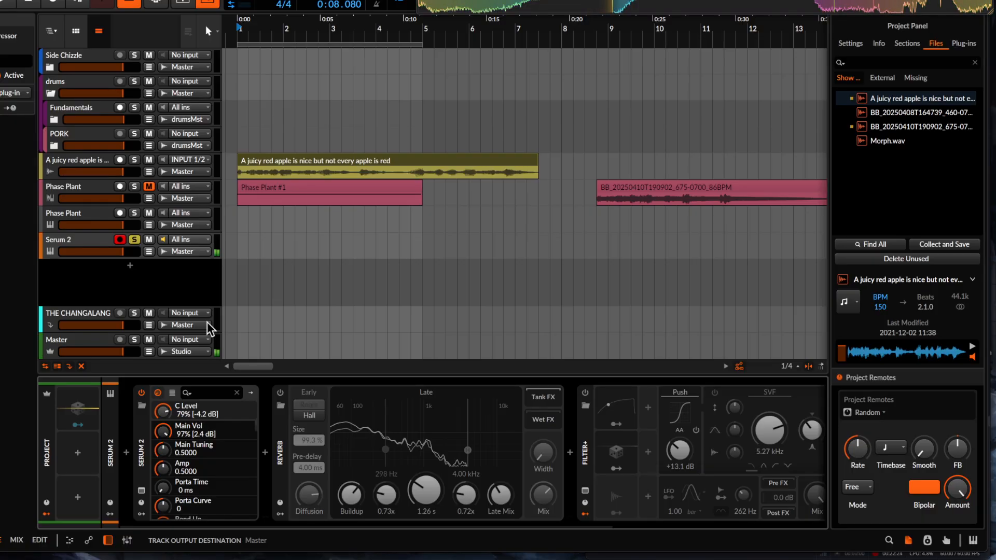
click(283, 447)
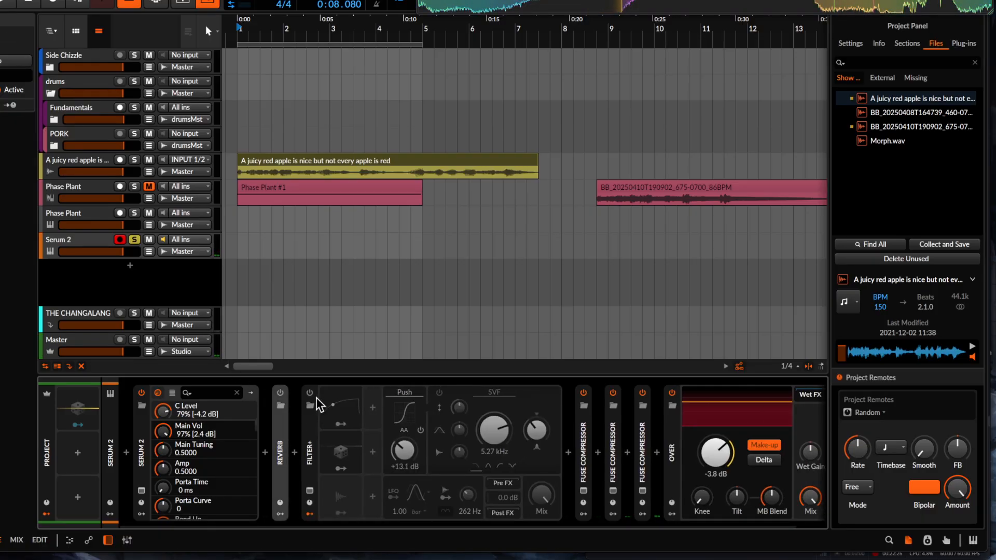
click(309, 393)
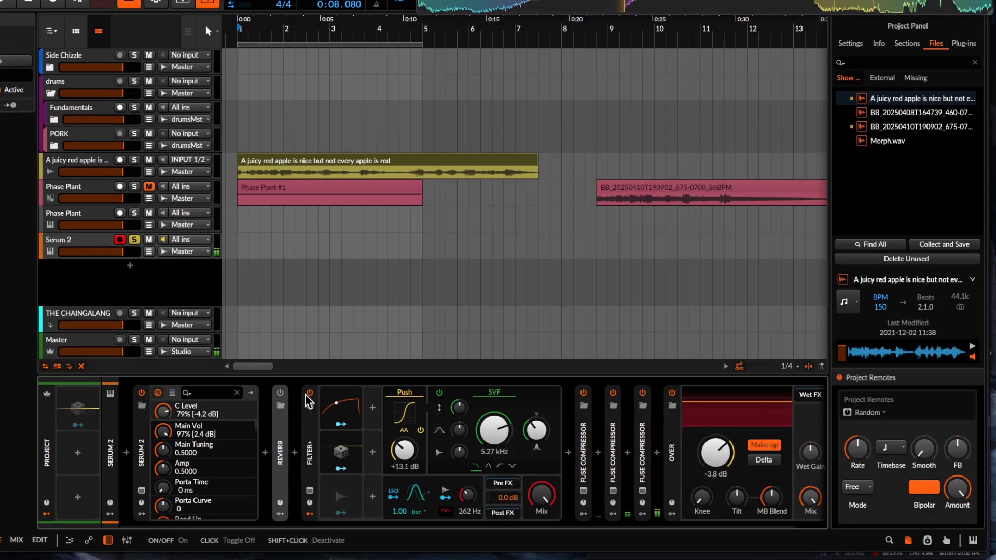
- Insert a Gate device between the last Fuse Compressor and Over
click(657, 453)
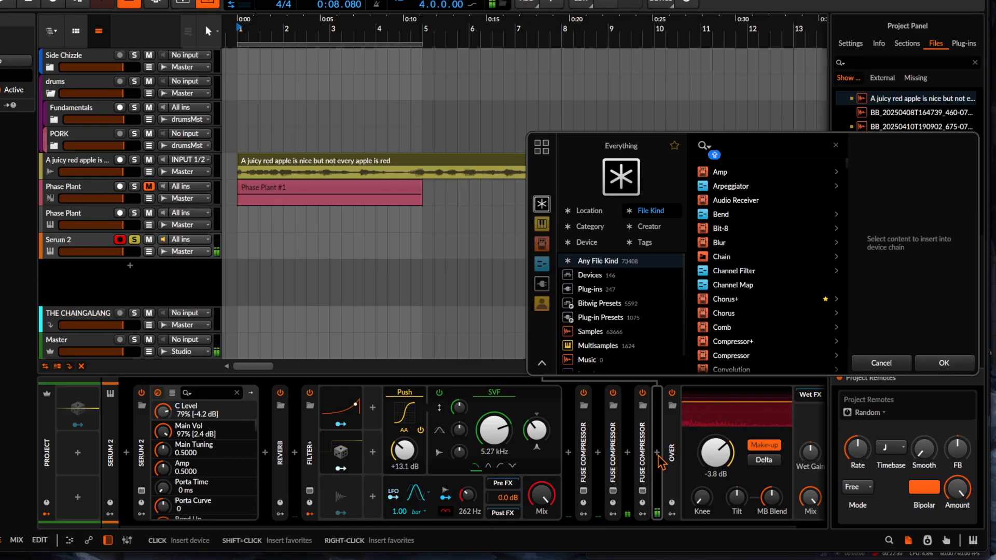
text(GATE)
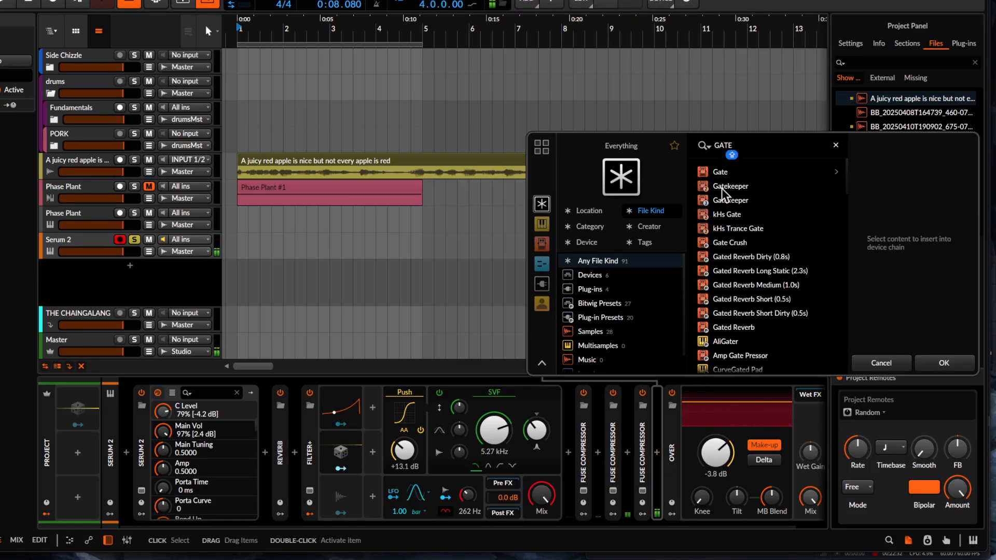
click(721, 172)
click(944, 363)
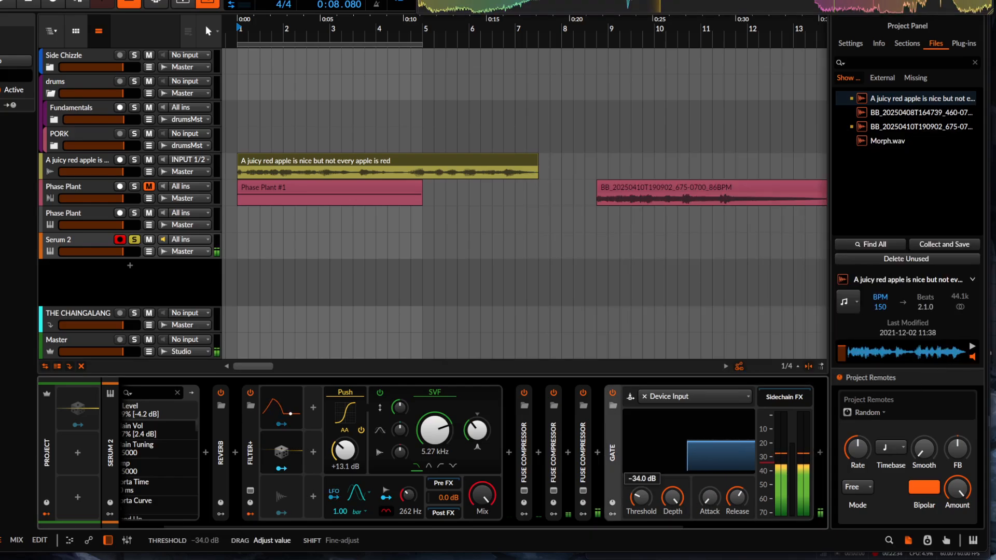
- Raise the Gate's threshold to about -12 dB
drag(642, 495, 641, 459)
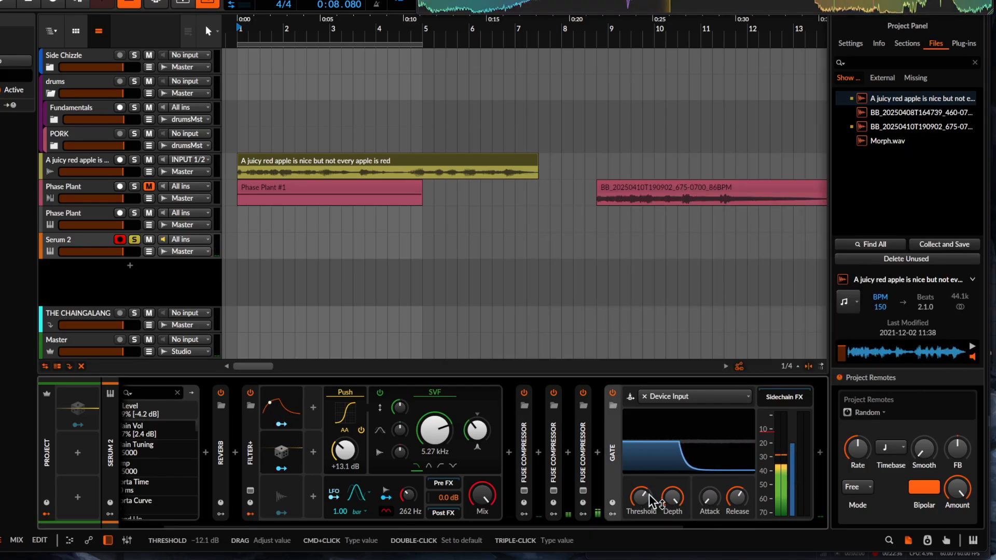
drag(650, 497, 649, 494)
- Move the Phase Plant #1 clip from the muted Phase Plant track to the start of the Serum 2 track
scroll(358, 272, down, 3)
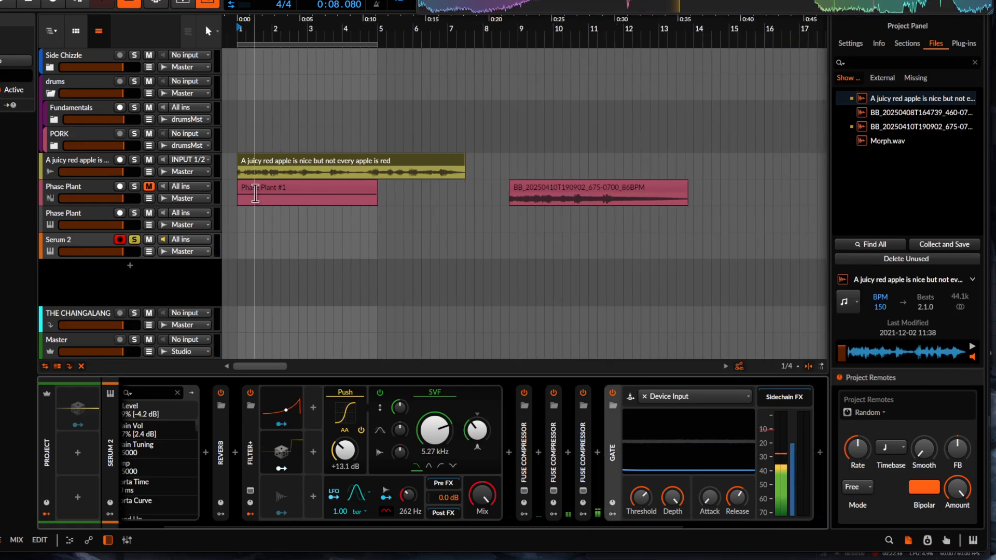
drag(255, 193, 255, 246)
- In the juicy red apple track's Vocoder carrier, expand the FX Selector and set the Audio Receiver's source to Serum 2 (PRE)
click(102, 163)
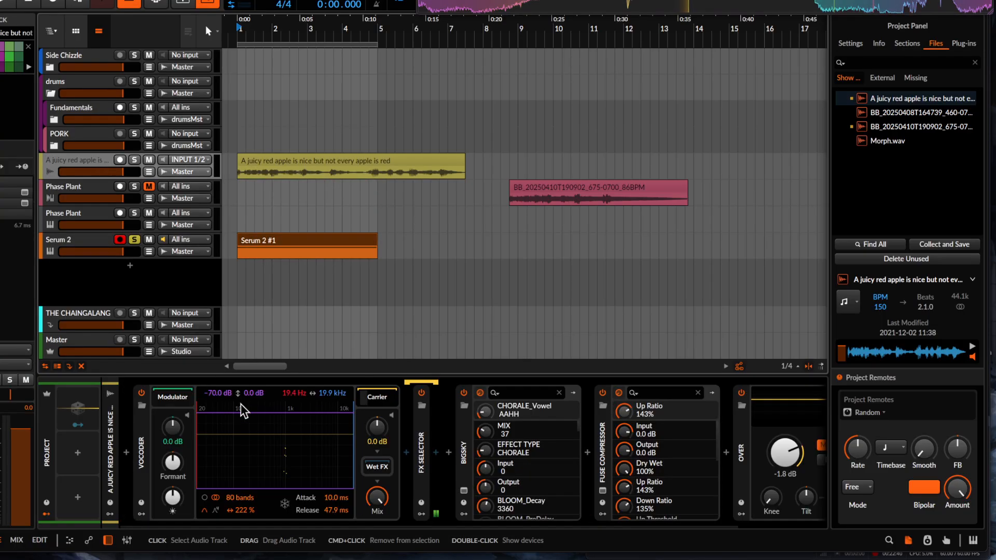
double_click(418, 424)
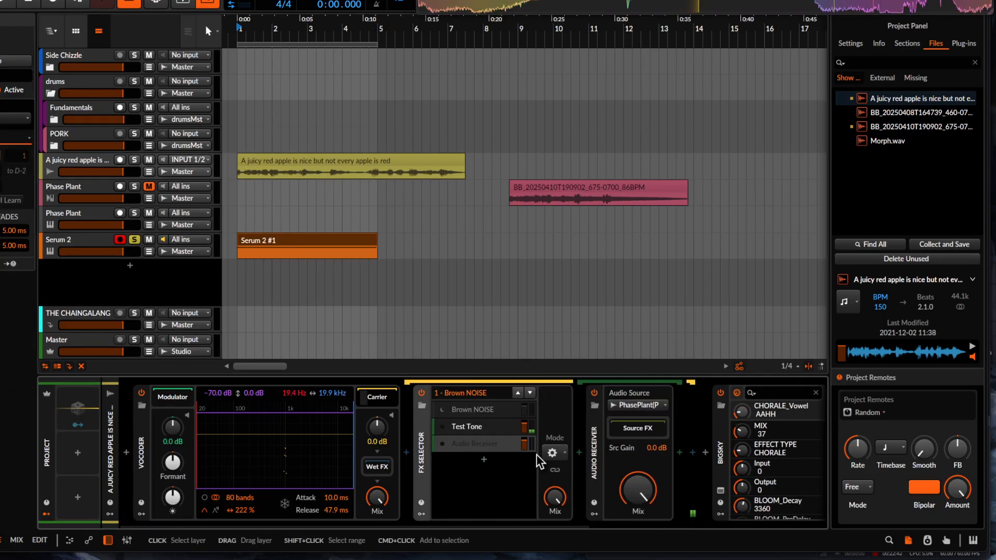
click(637, 407)
mouse_move(649, 448)
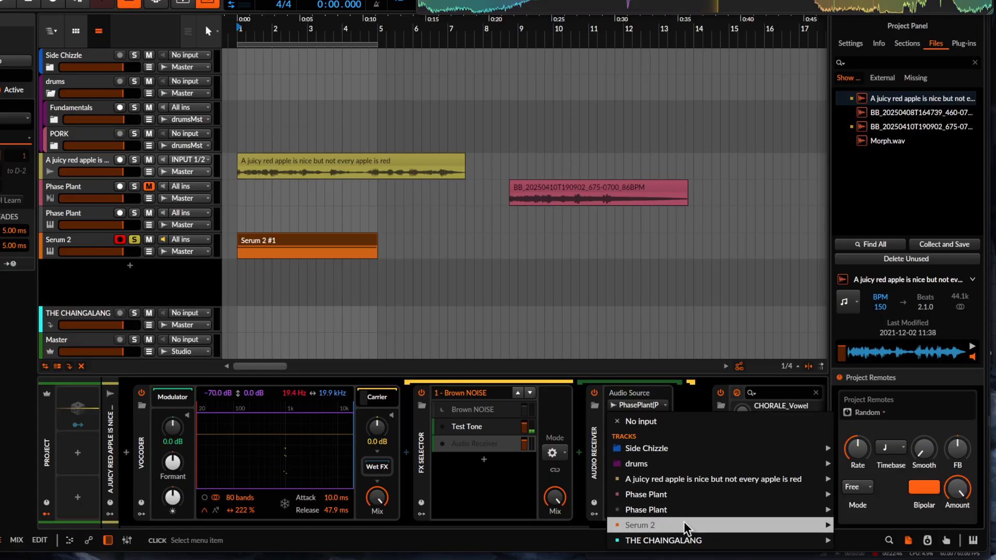
mouse_move(730, 525)
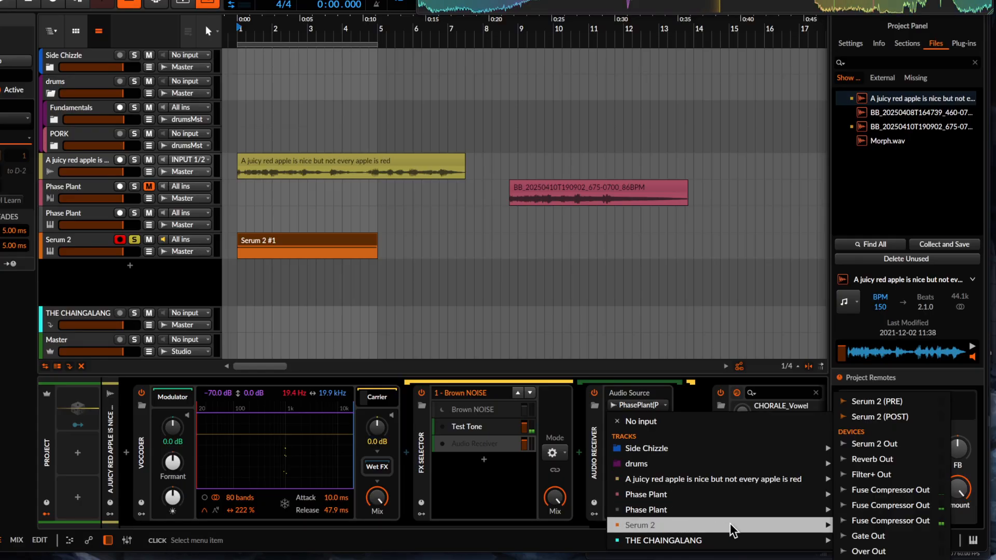
click(878, 406)
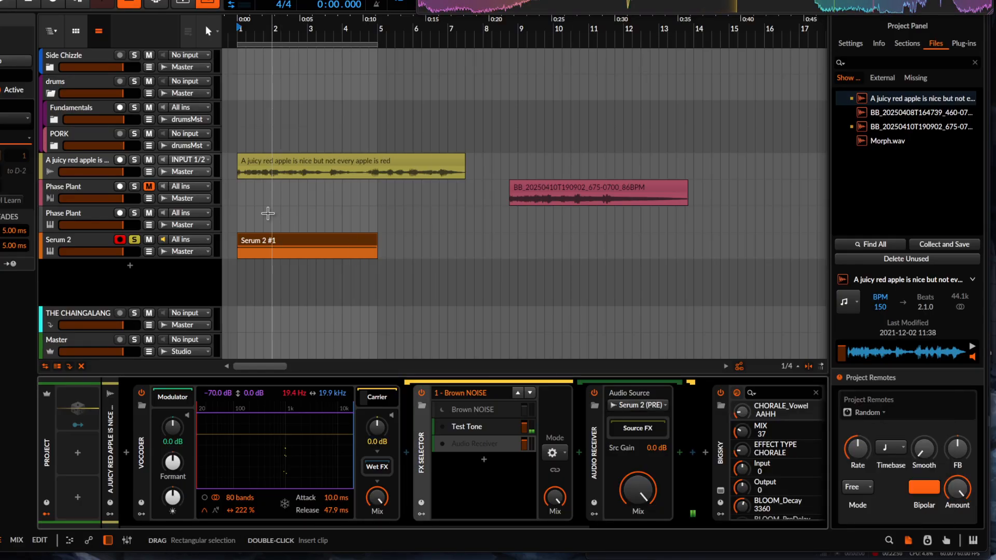
- Turn off solo on the Serum 2 track and solo the juicy red apple vocal track instead
click(268, 240)
scroll(267, 230, down, 1)
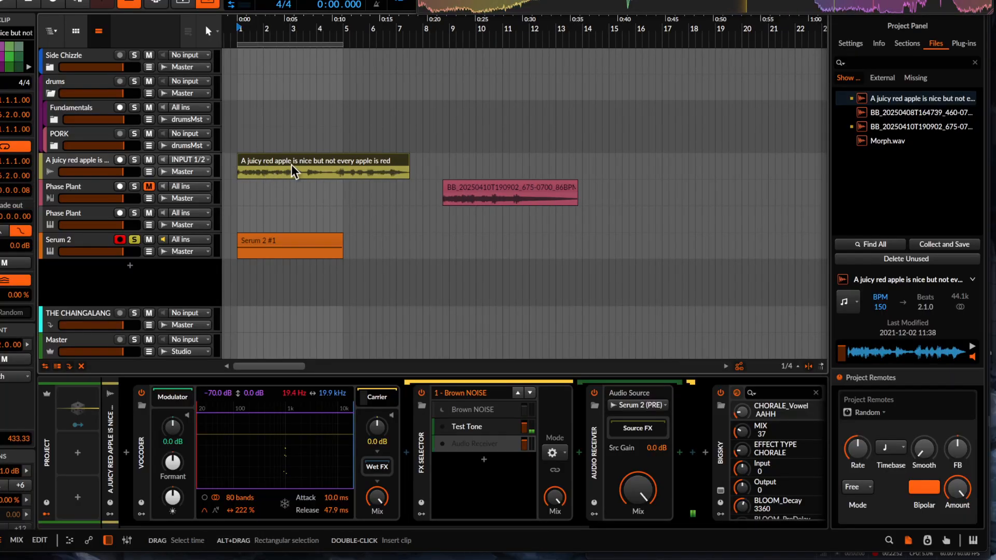
click(134, 237)
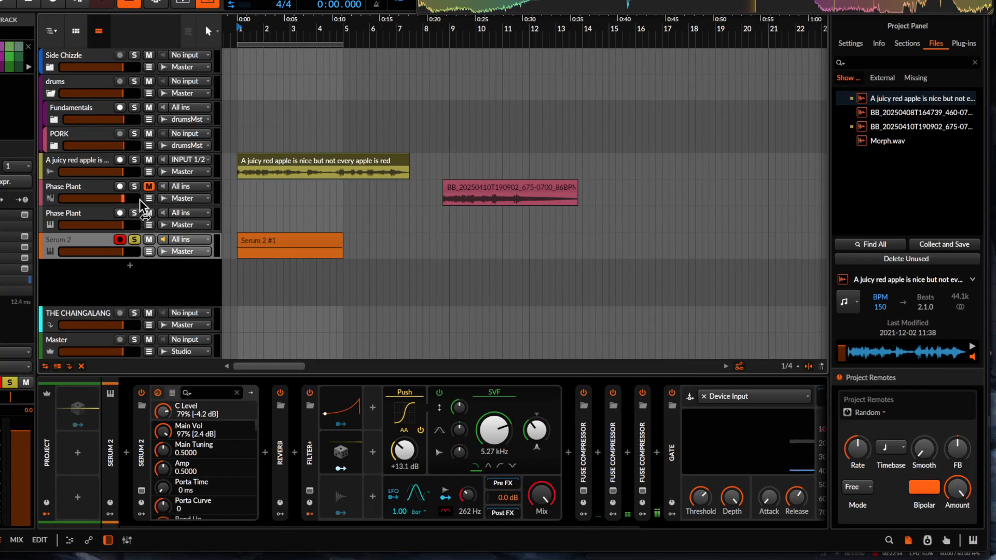
click(134, 240)
click(134, 160)
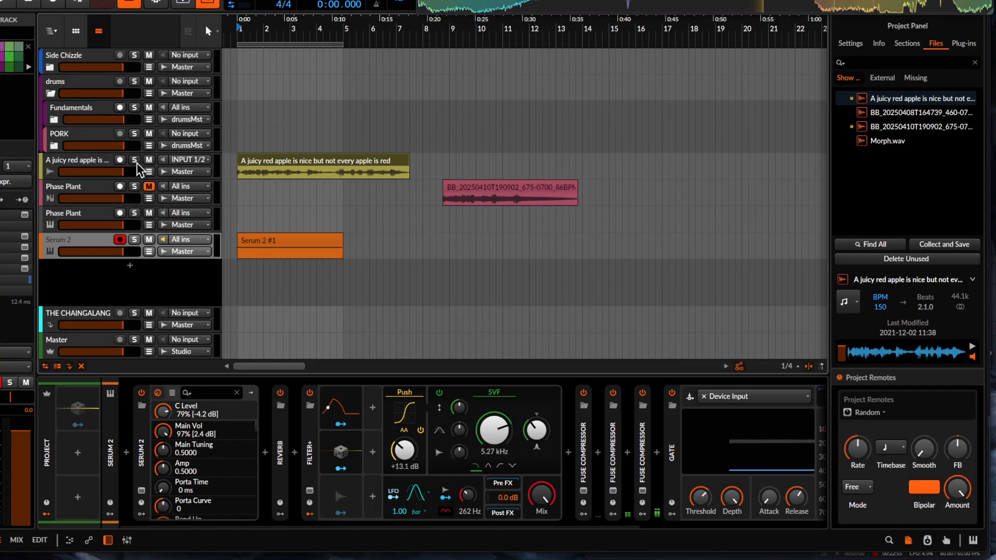
- Play the start of the arrangement briefly to hear the soloed vocal track
click(288, 164)
scroll(288, 164, up, 4)
scroll(289, 163, down, 1)
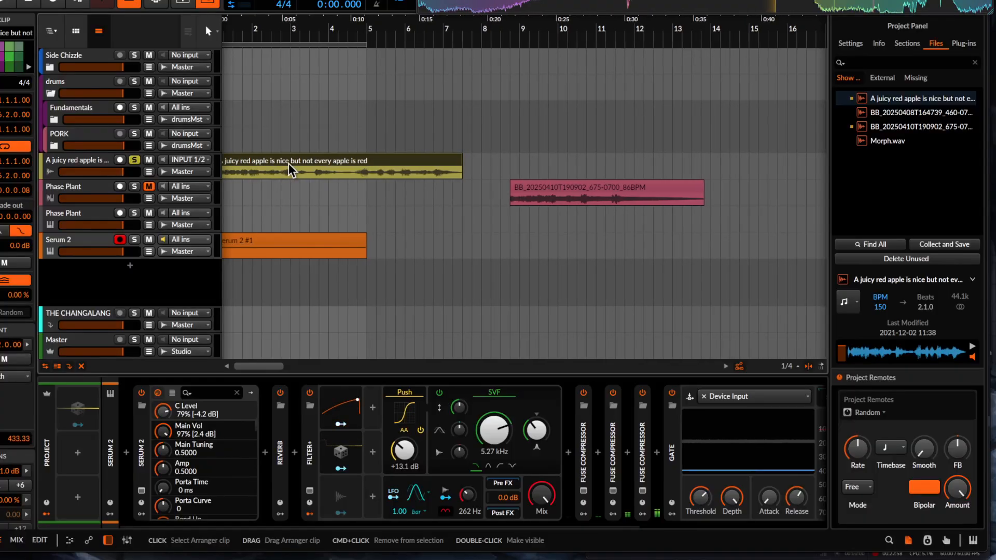
scroll(288, 163, left, 1)
scroll(288, 163, left, 1)
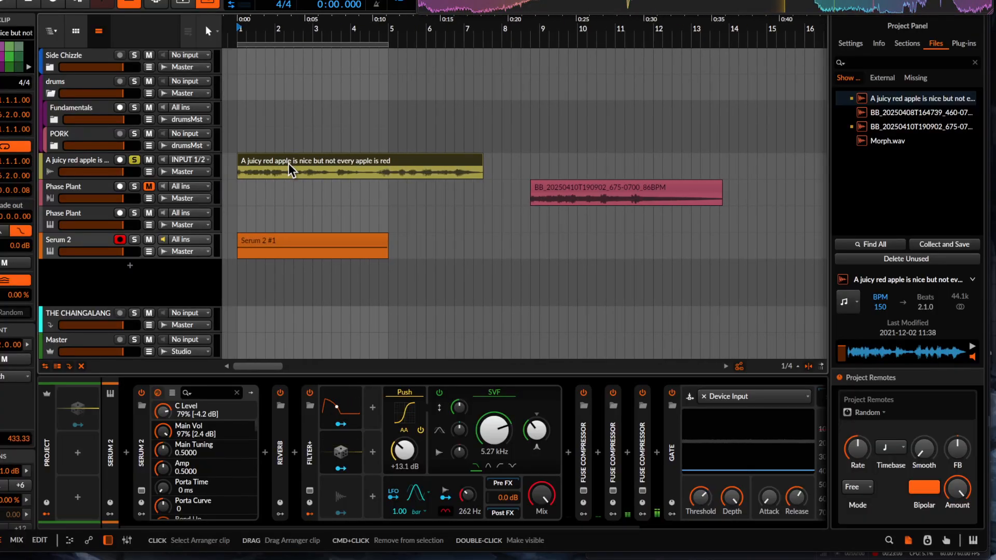
key(space)
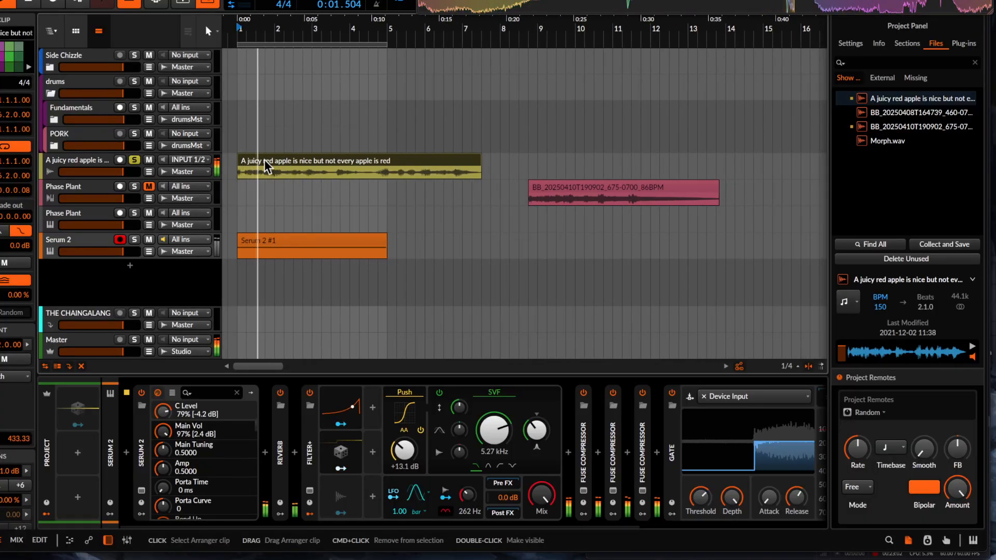
key(space)
- Open the Serum 2 clip and transpose its long C3 note down two octaves to C1
double_click(269, 244)
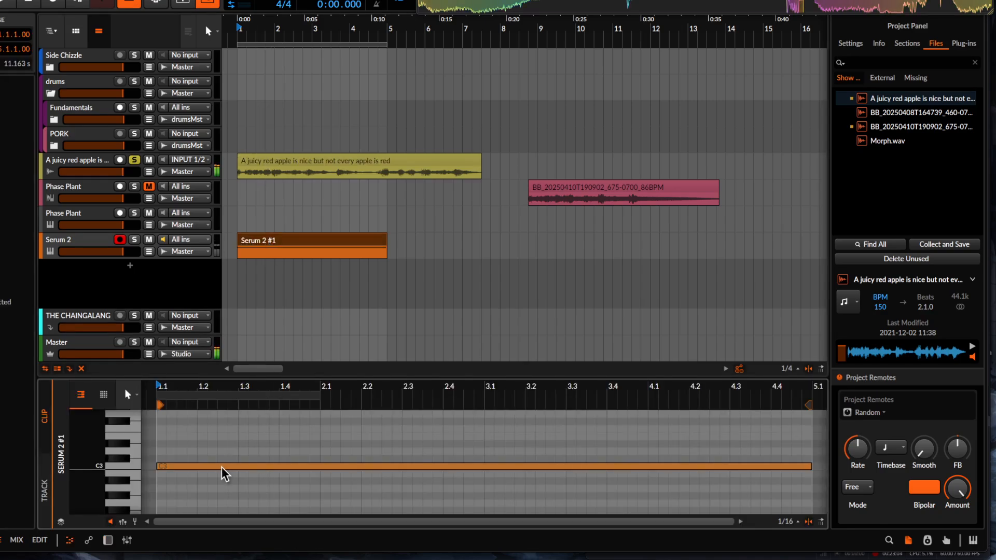
click(222, 468)
key(shift+Down)
key(shift+Down)
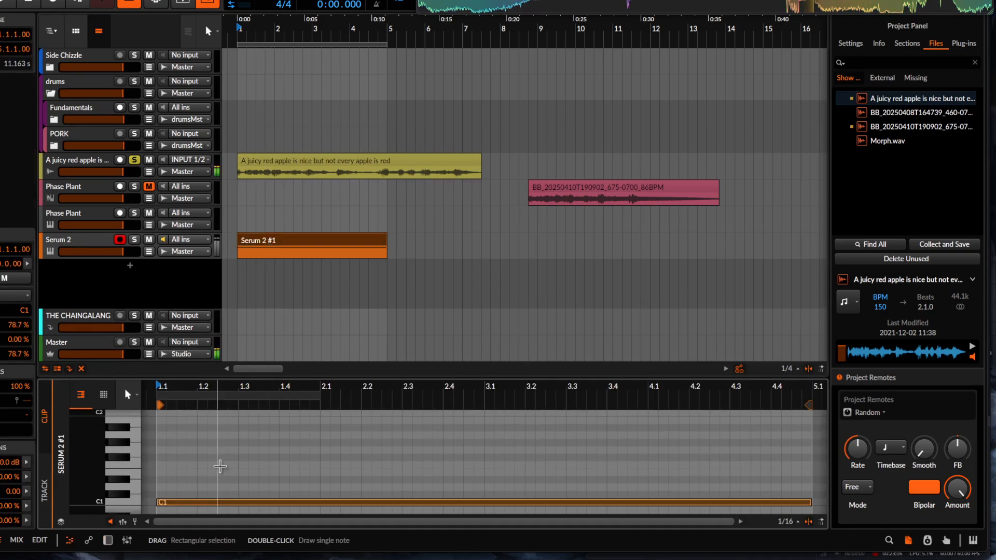
- Start playback and make Audio Receiver the active layer of the vocal track's FX Selector
key(space)
double_click(91, 164)
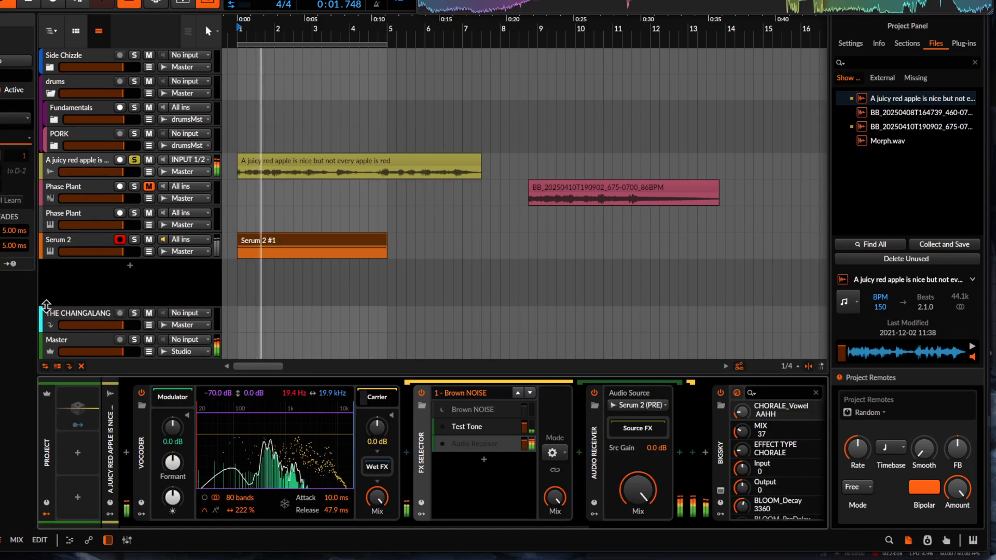
click(441, 444)
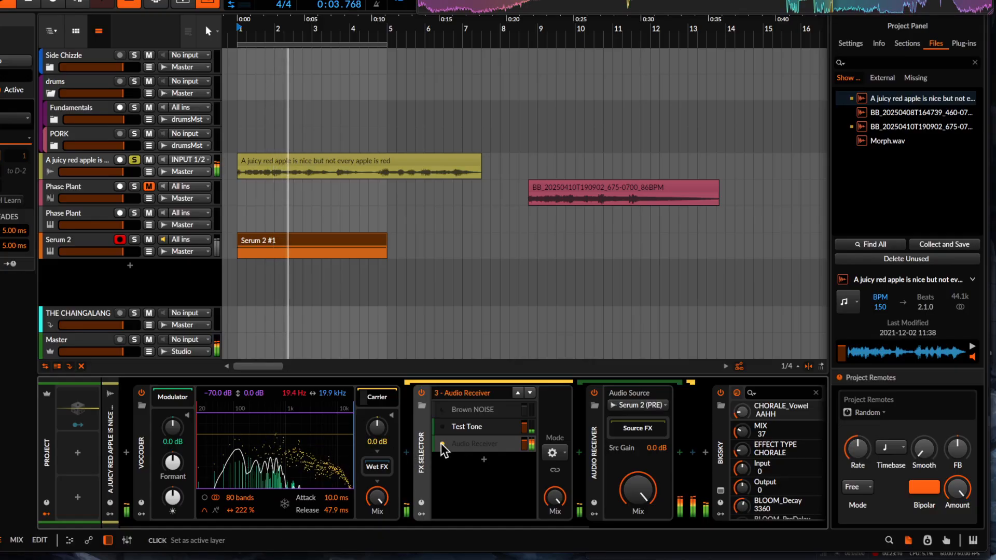
click(468, 429)
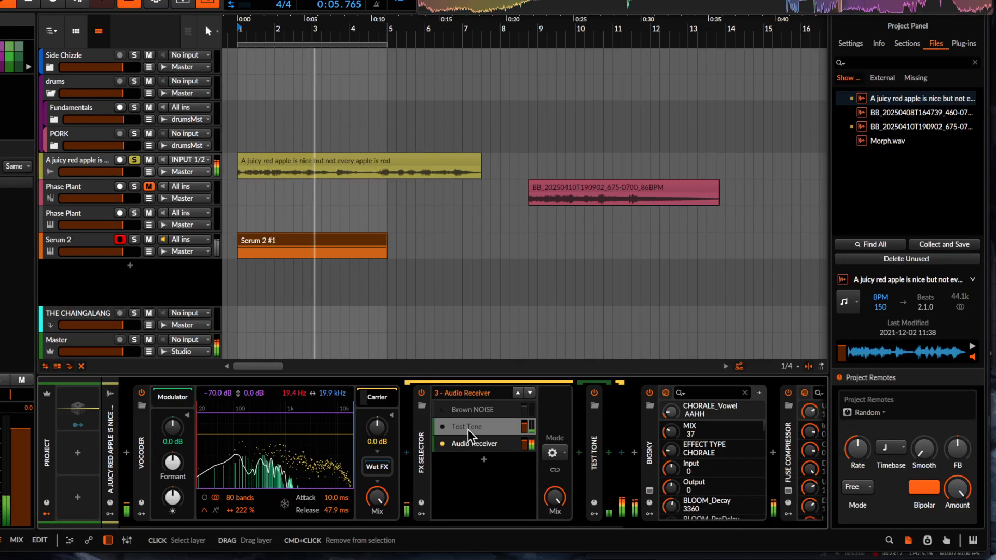
click(475, 443)
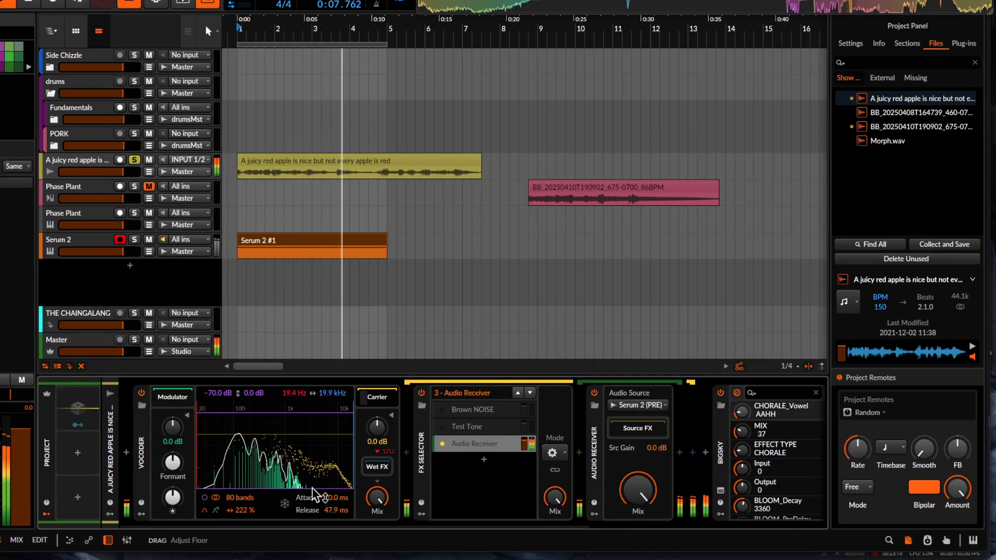
- Switch off the BigSky reverb in the vocal track's device chain
click(83, 165)
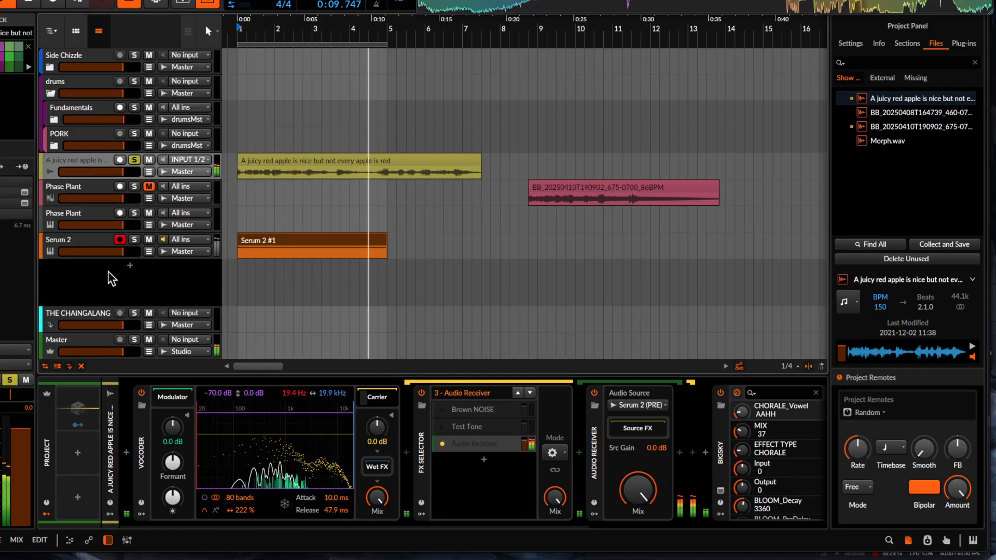
scroll(592, 406, down, 4)
click(516, 394)
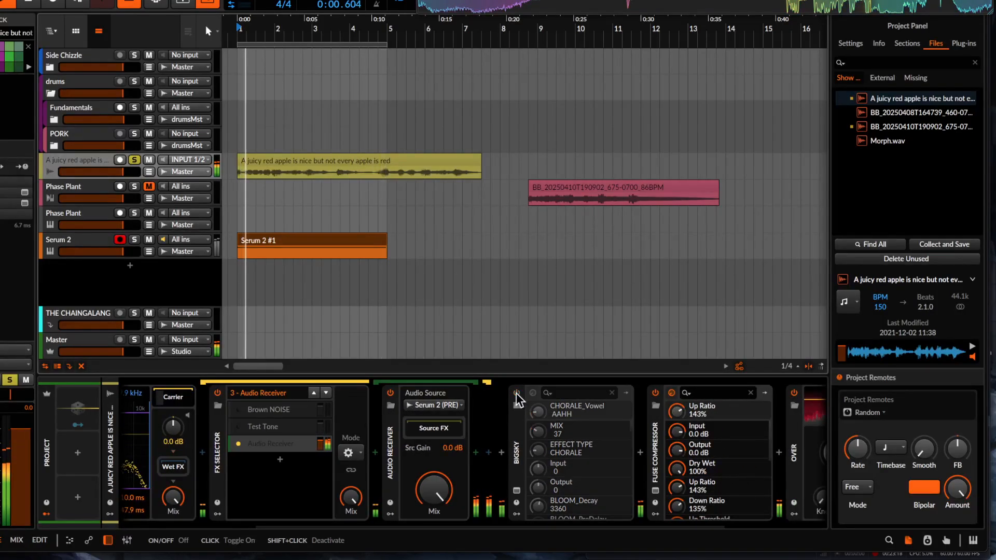
- Set the Vocoder's global bandwidth to 400 %, its formant shift to about +7.20 st and its band count to 80
scroll(256, 422, up, 4)
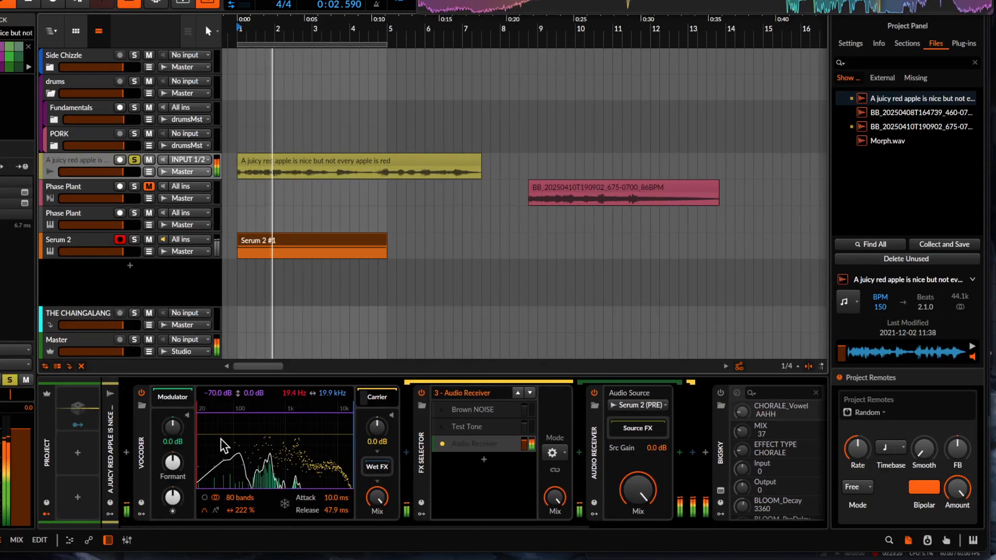
double_click(246, 511)
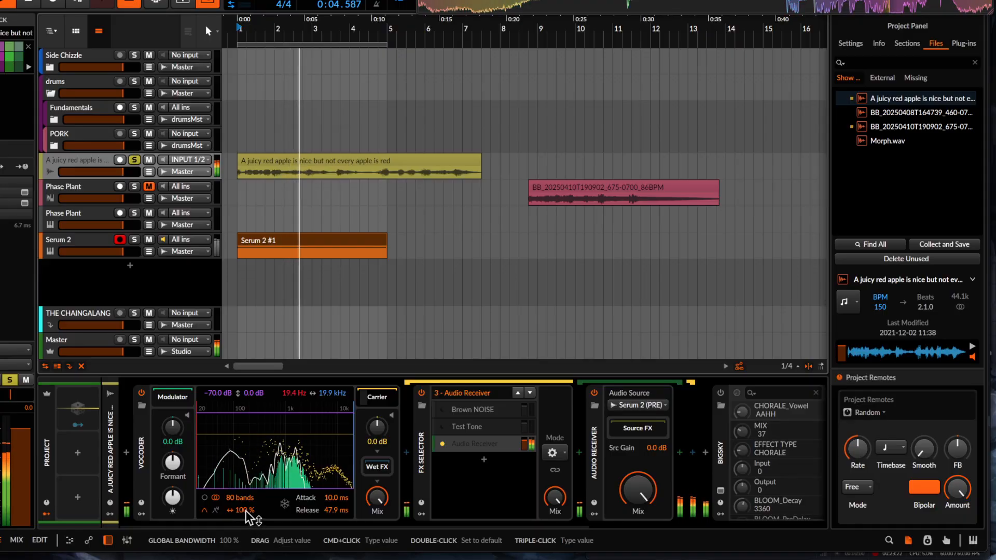
scroll(246, 511, up, 5)
mouse_move(251, 508)
mouse_down()
mouse_move(251, 521)
mouse_move(240, 511)
mouse_up()
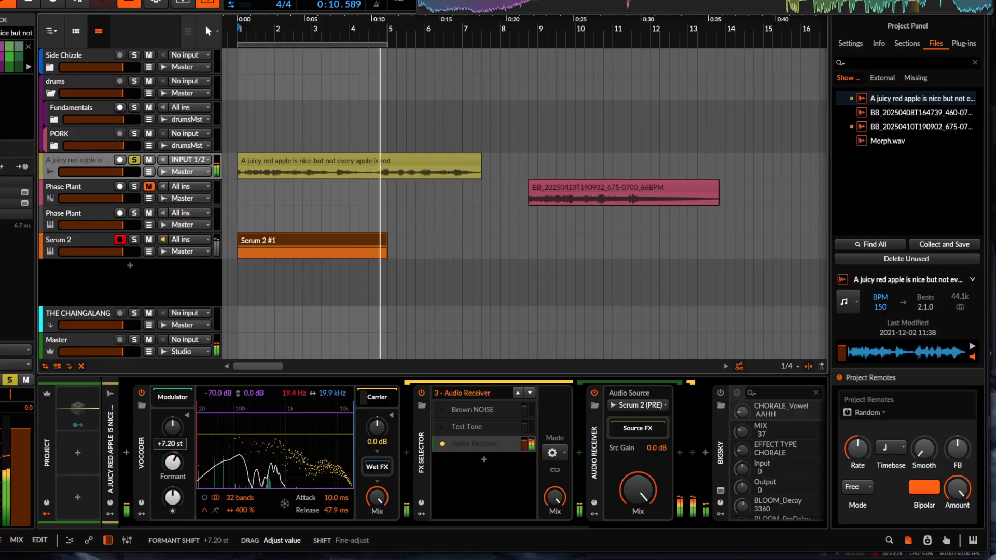
drag(235, 507, 236, 482)
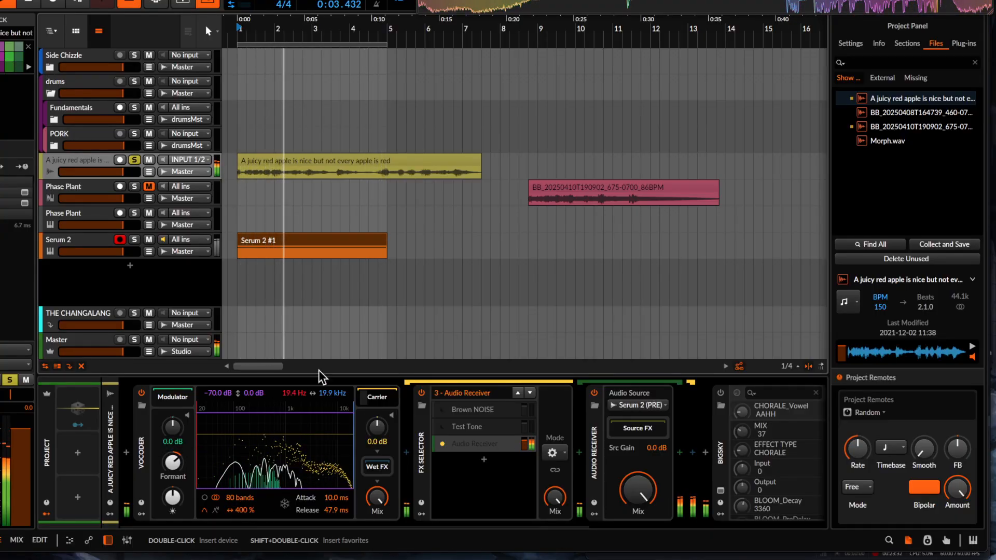
- Collapse the FX Selector and BigSky devices and lower Over's clipping level to -3.7 dB
scroll(275, 172, down, 1)
double_click(423, 452)
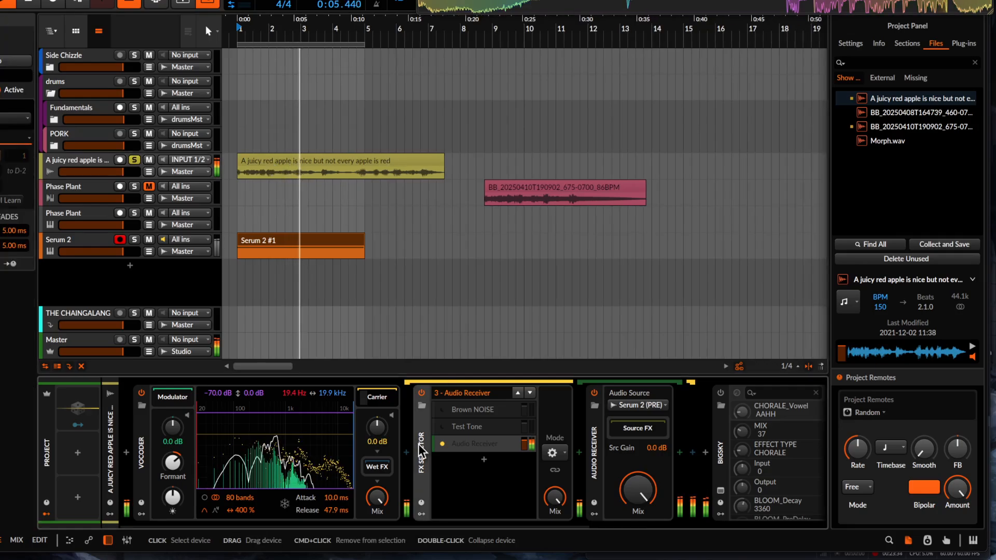
double_click(466, 440)
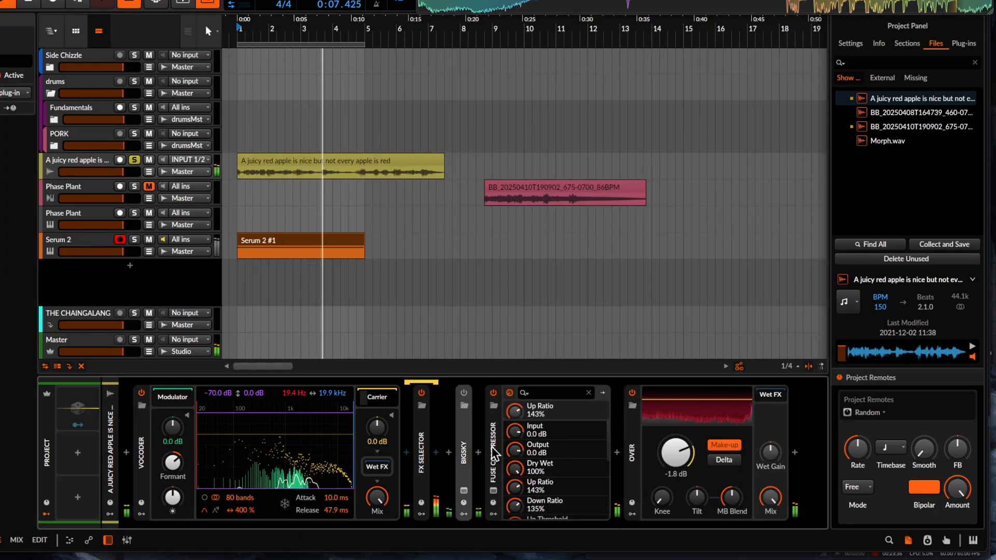
drag(680, 454, 680, 470)
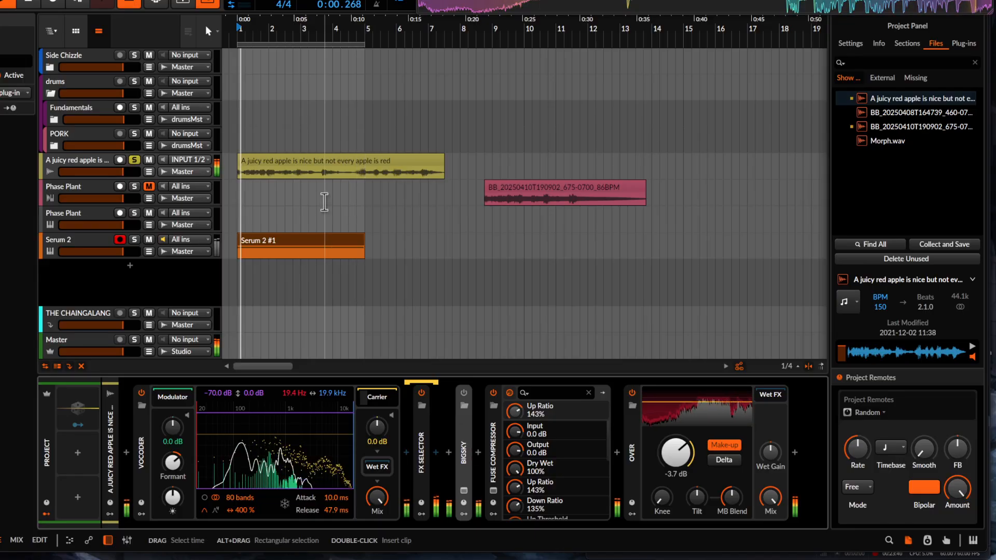
- Time-stretch the juicy red apple vocal clip shorter so it ends at about bar 4.3
scroll(245, 183, down, 2)
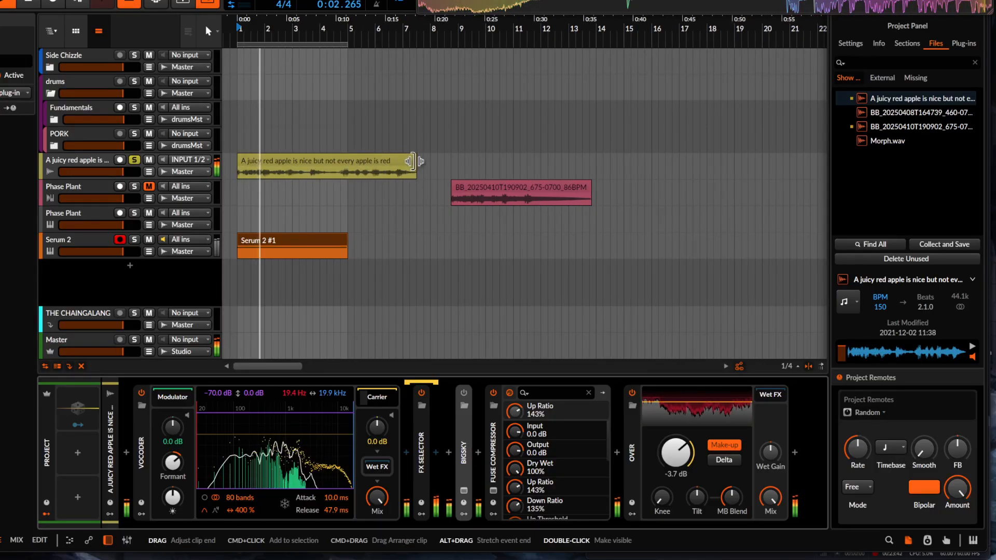
drag(409, 173, 334, 173)
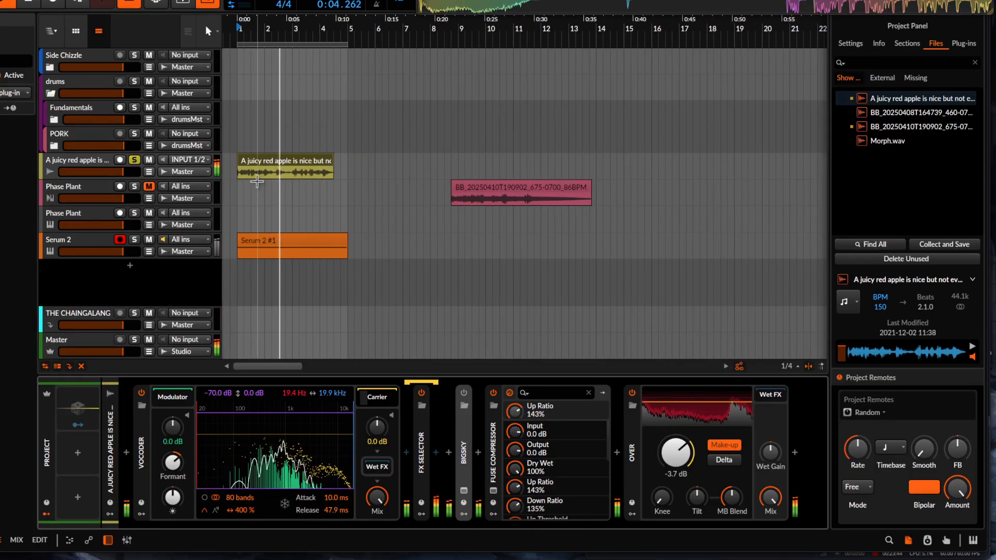
scroll(306, 185, up, 2)
scroll(306, 186, up, 2)
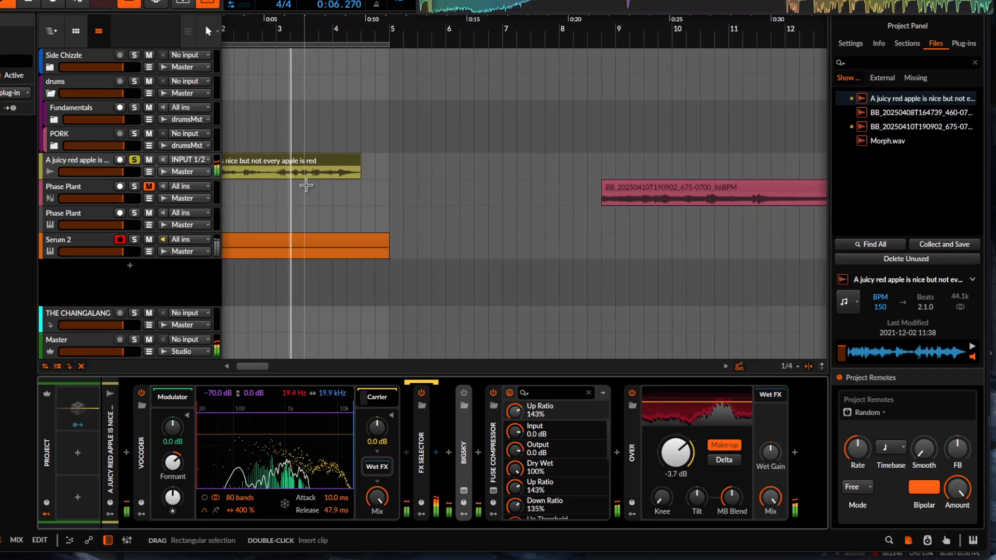
scroll(306, 186, down, 4)
scroll(306, 185, up, 4)
scroll(306, 185, down, 3)
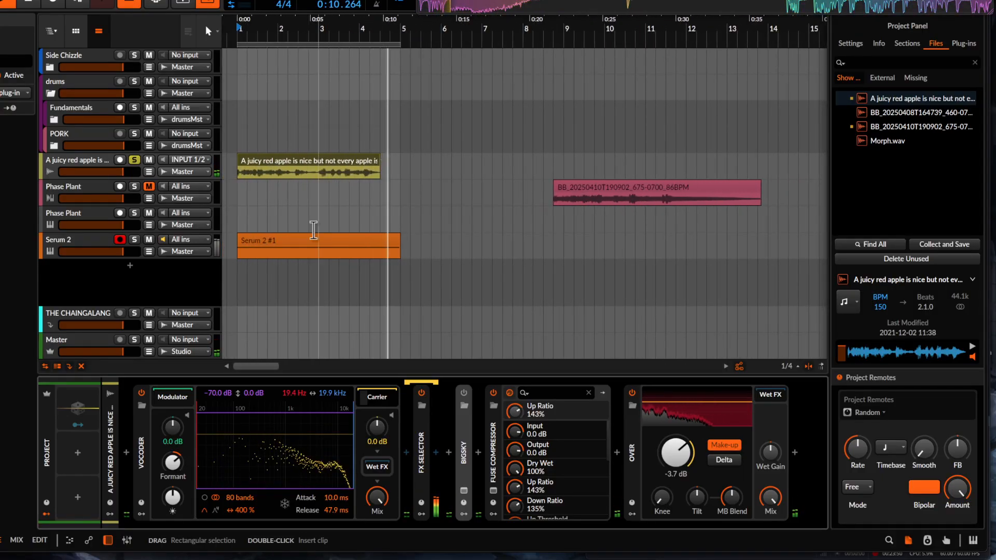
- Transpose the C1 note in the Serum 2 clip up one octave
double_click(303, 247)
click(266, 465)
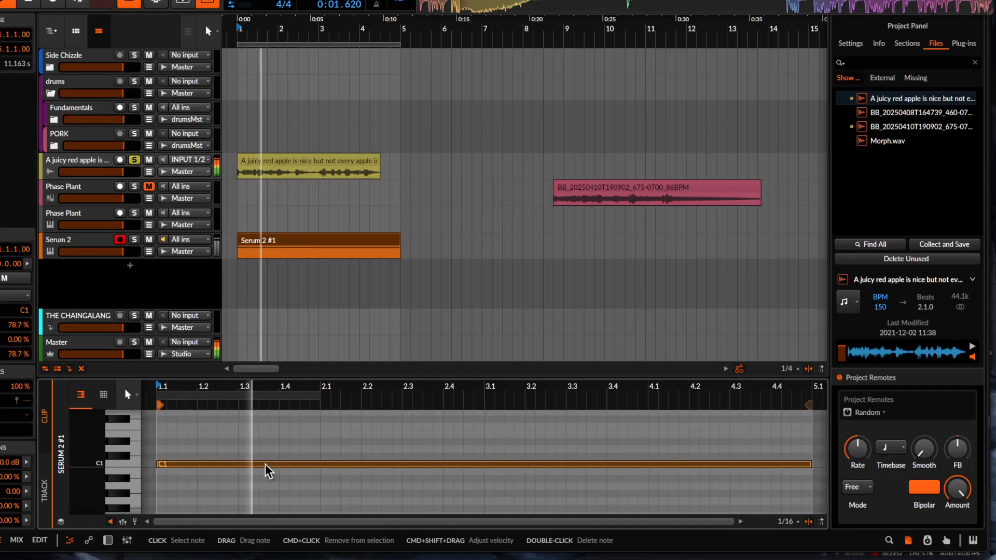
key(shift+Up)
- Extend the juicy red apple vocal clip to bar 5 so it ends together with the Serum 2 clip
click(315, 162)
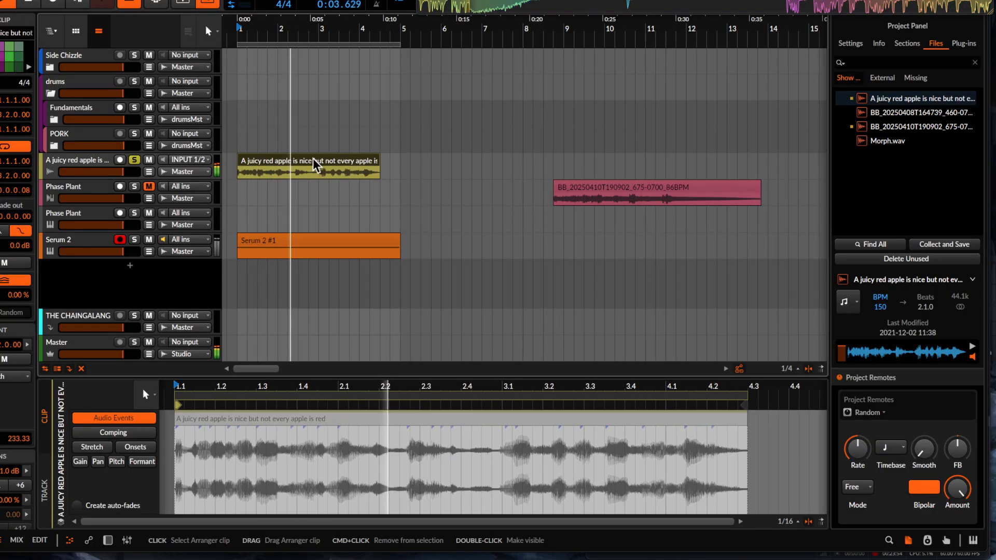
drag(380, 160, 400, 160)
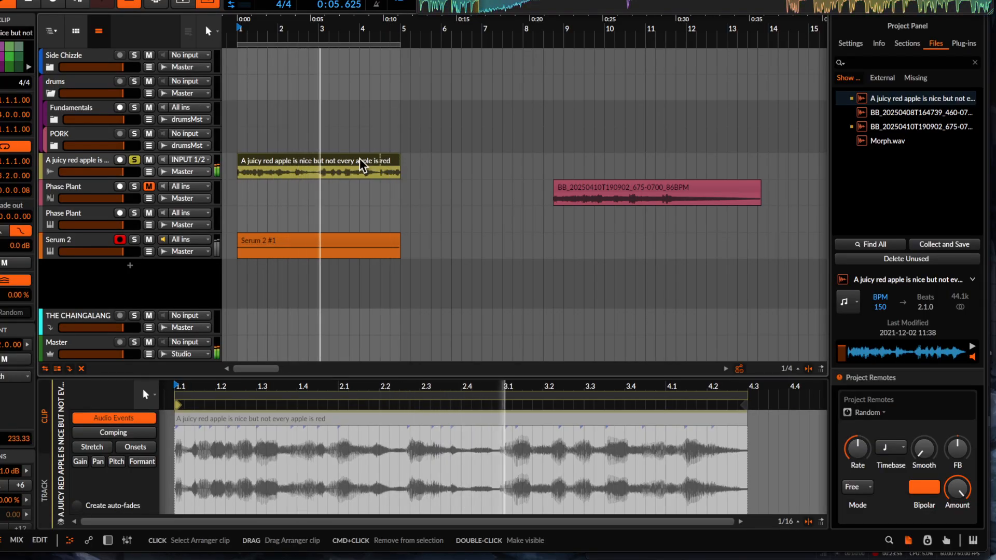
- Show the device chain of the juicy red apple vocal track while the clip plays
scroll(362, 160, down, 1)
click(90, 161)
double_click(90, 166)
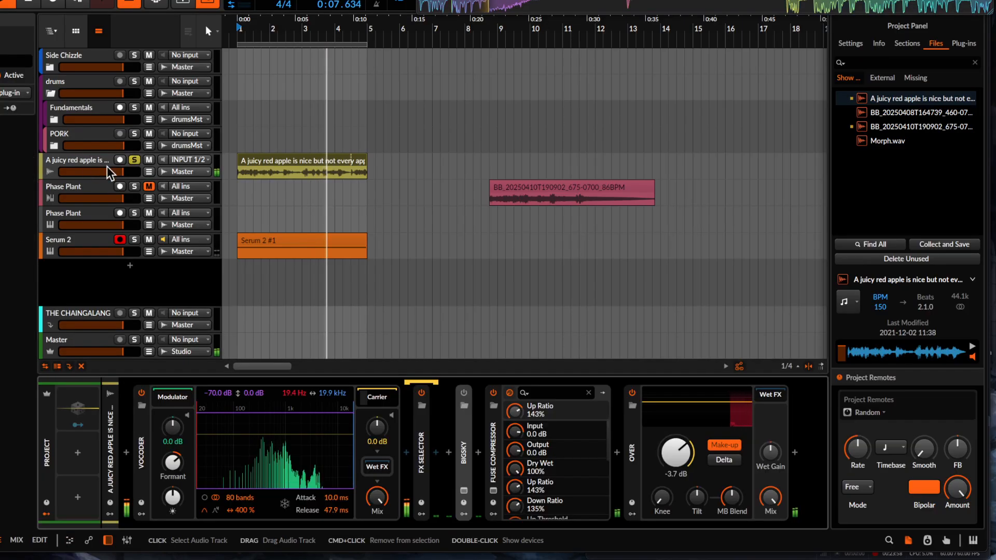
scroll(318, 170, up, 2)
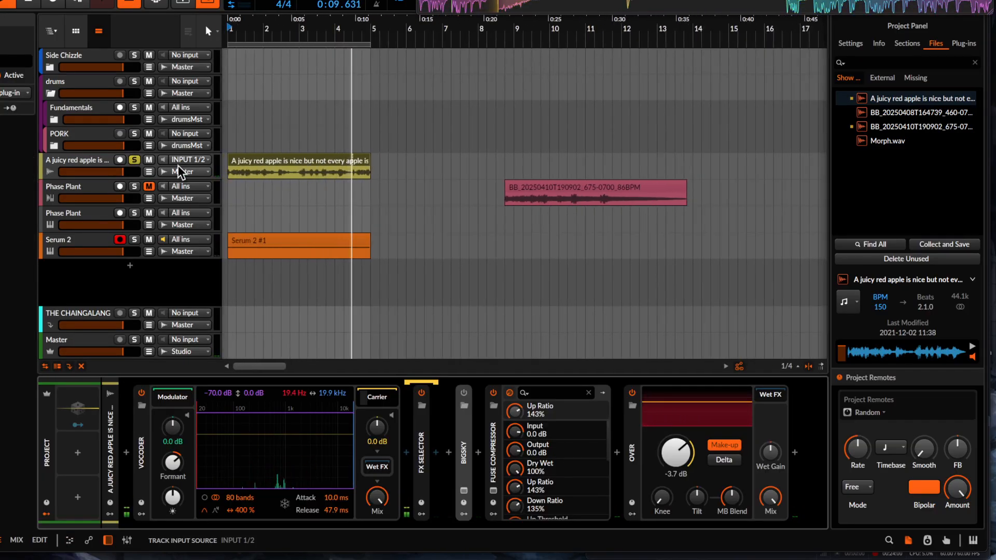
scroll(280, 172, down, 1)
scroll(281, 172, down, 1)
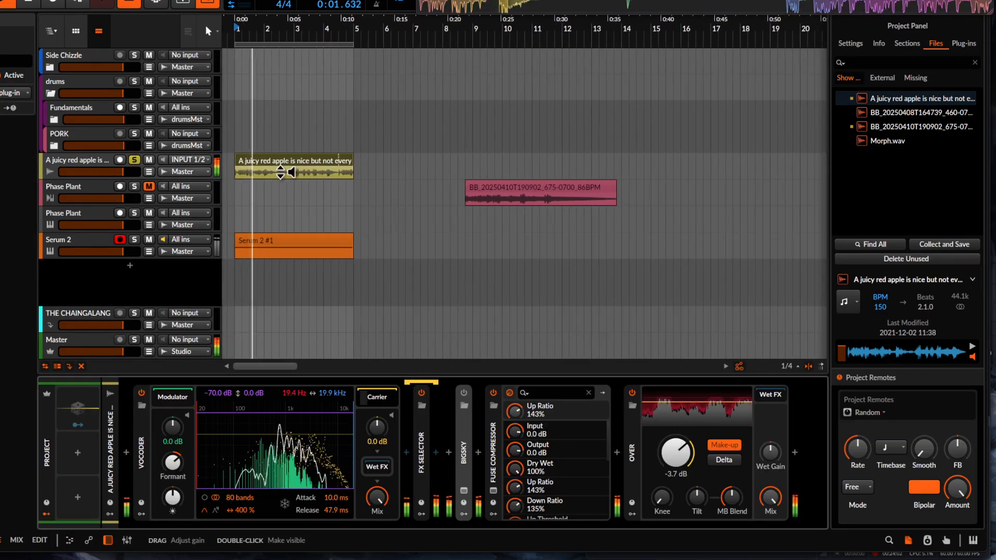
- Reset the Vocoder's Formant shift to its default, lower its bandwidth to 124 %, and stop playback
drag(173, 462, 173, 461)
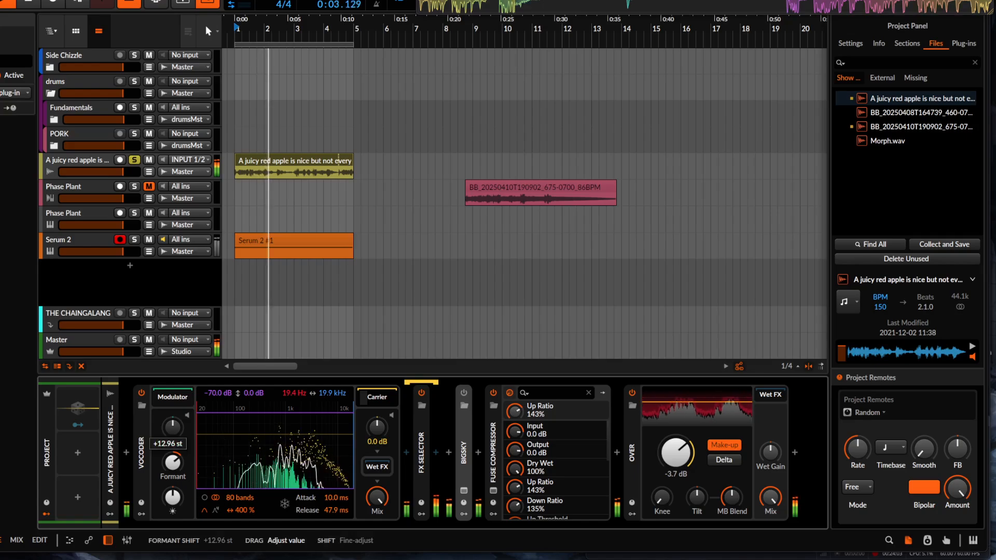
double_click(175, 463)
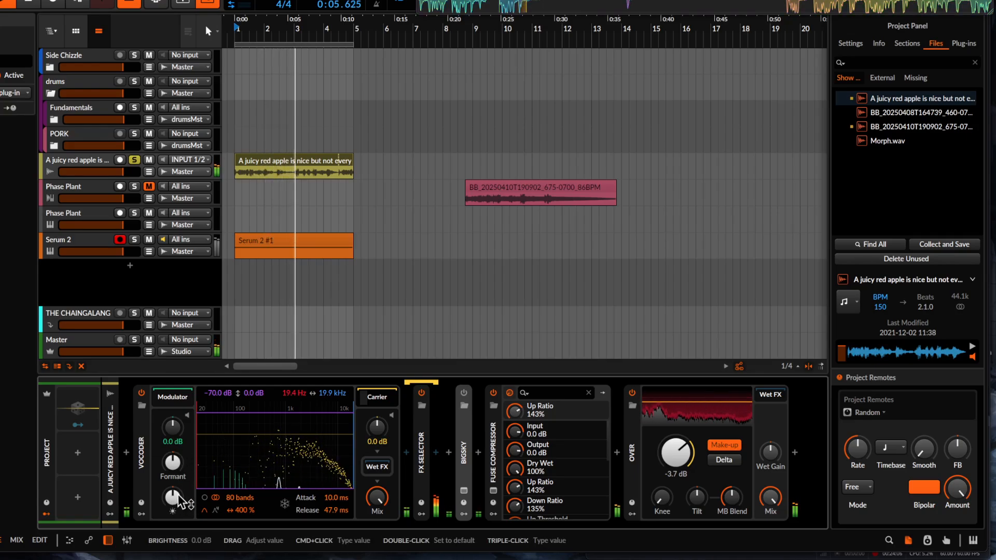
drag(245, 512, 245, 540)
key(space)
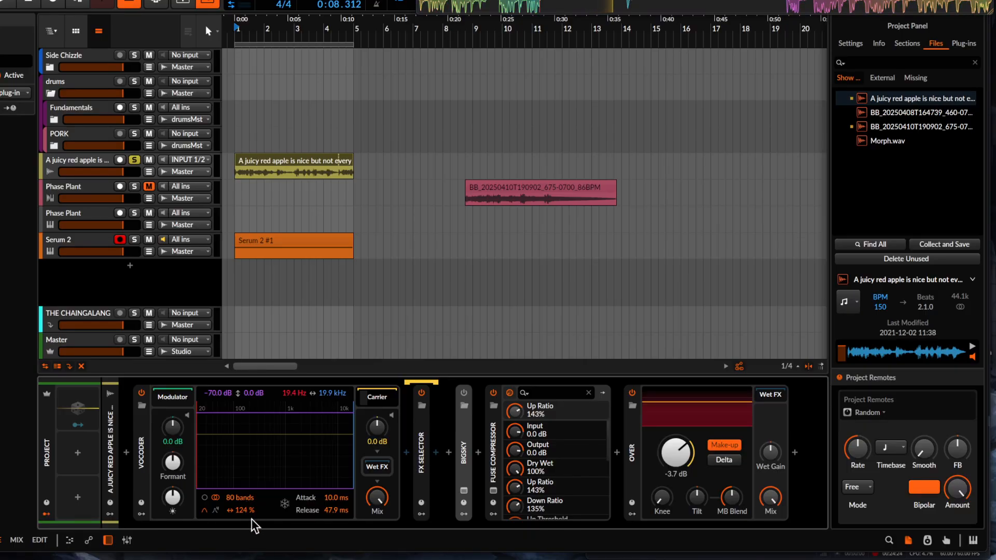
- Insert an FX Grid between BigSky and Fuse Compressor and open its patch editor
click(477, 453)
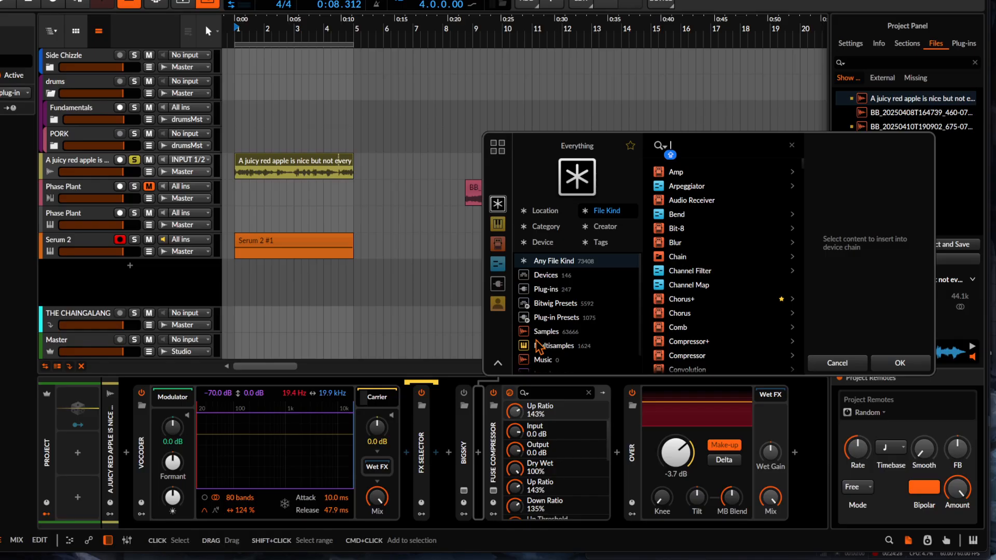
text(FX)
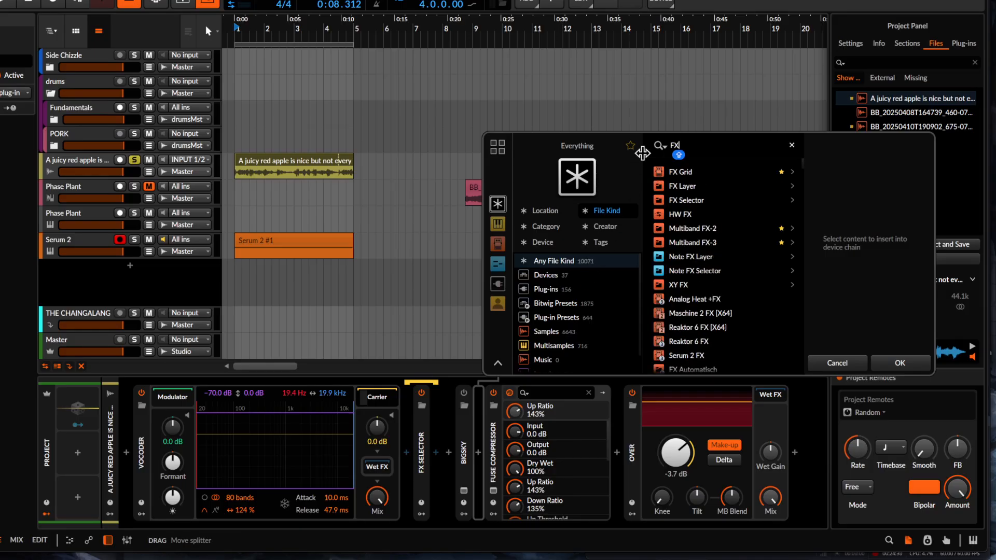
click(680, 170)
click(885, 362)
click(536, 444)
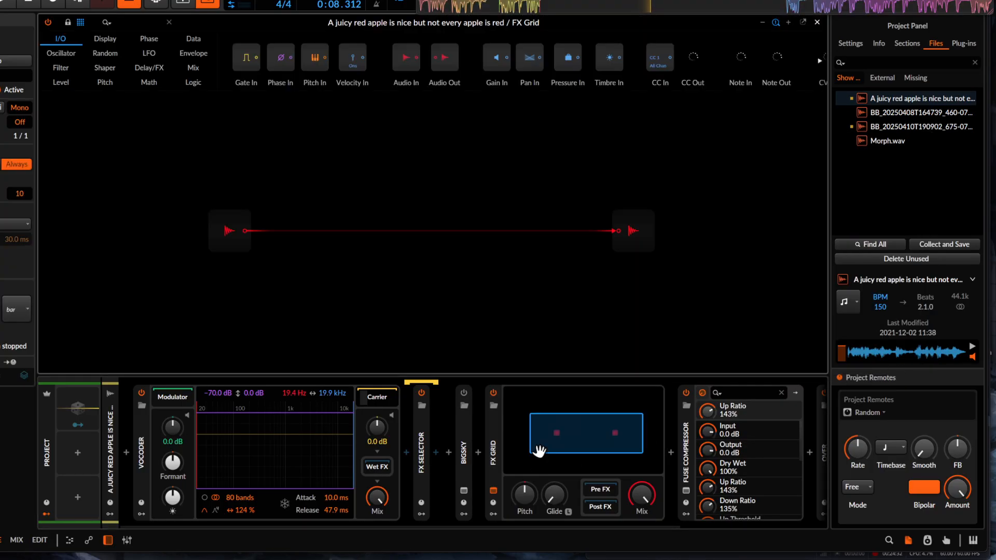
click(226, 223)
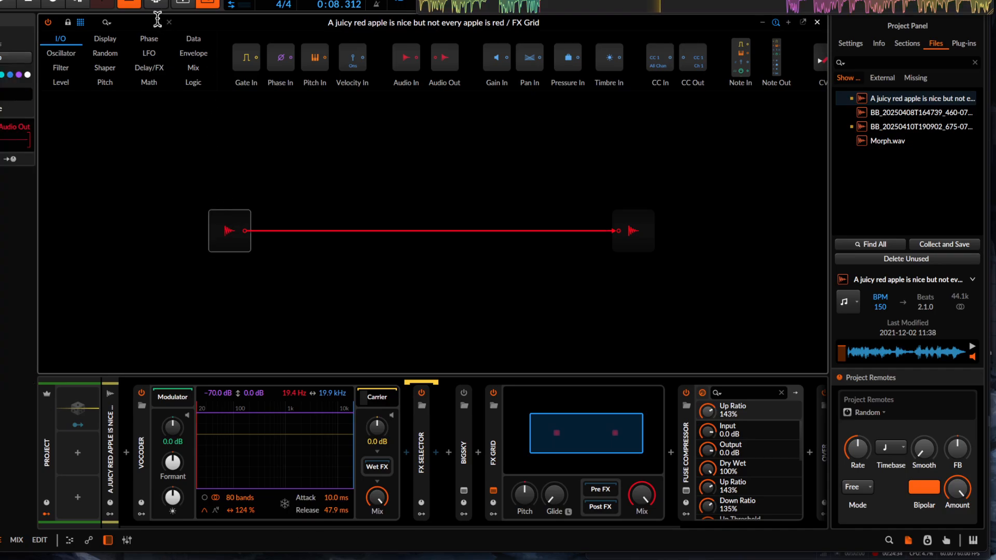
click(130, 20)
text(AUDIO)
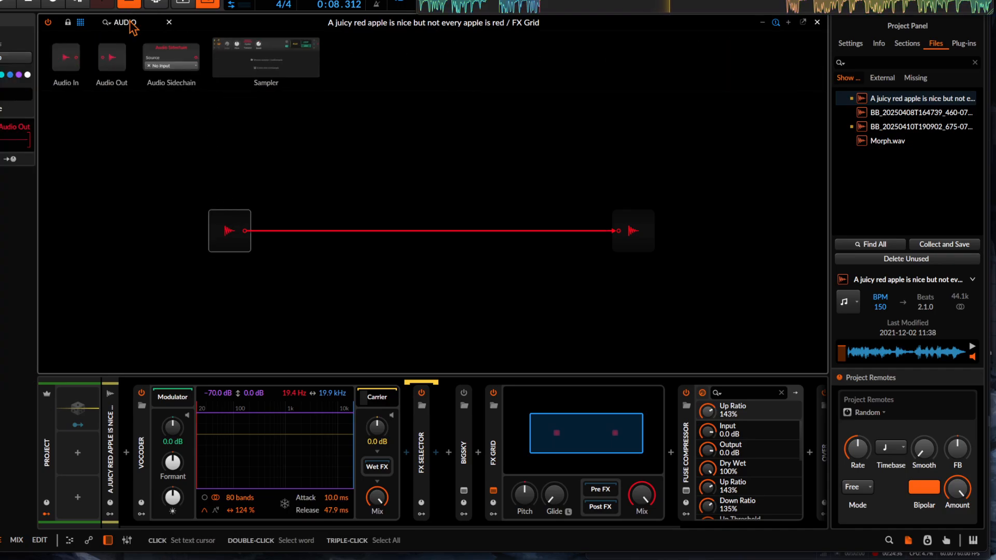
drag(67, 54, 227, 156)
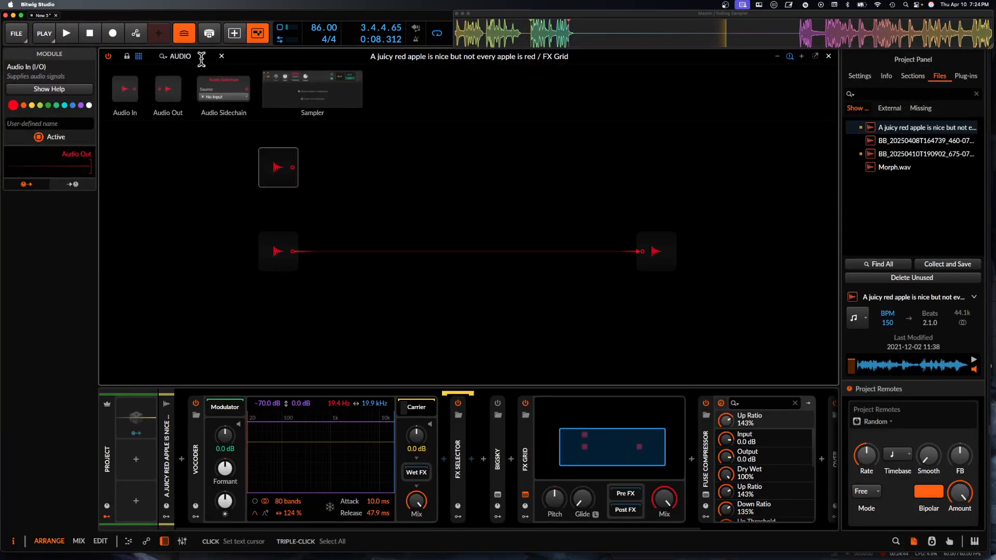
text(RE)
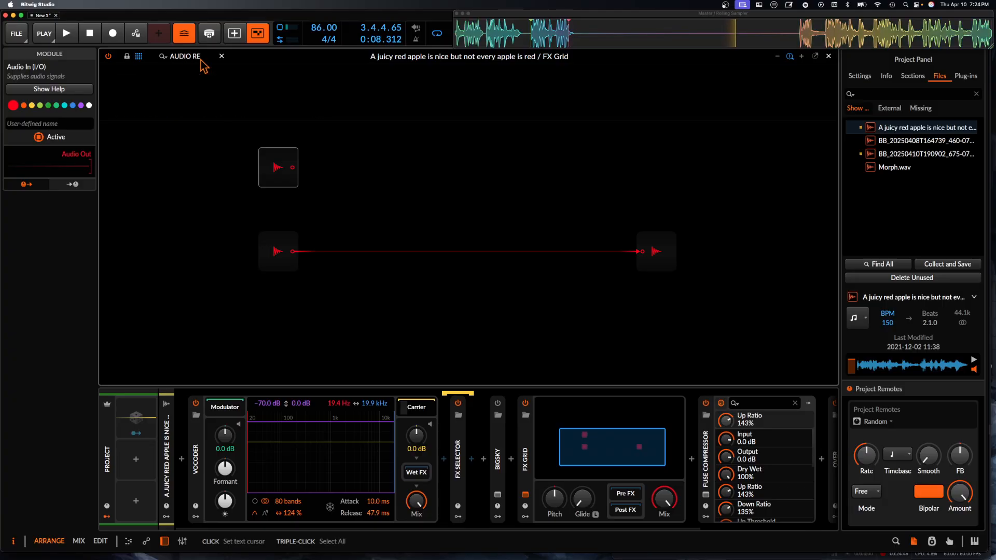
key(BackSpace)
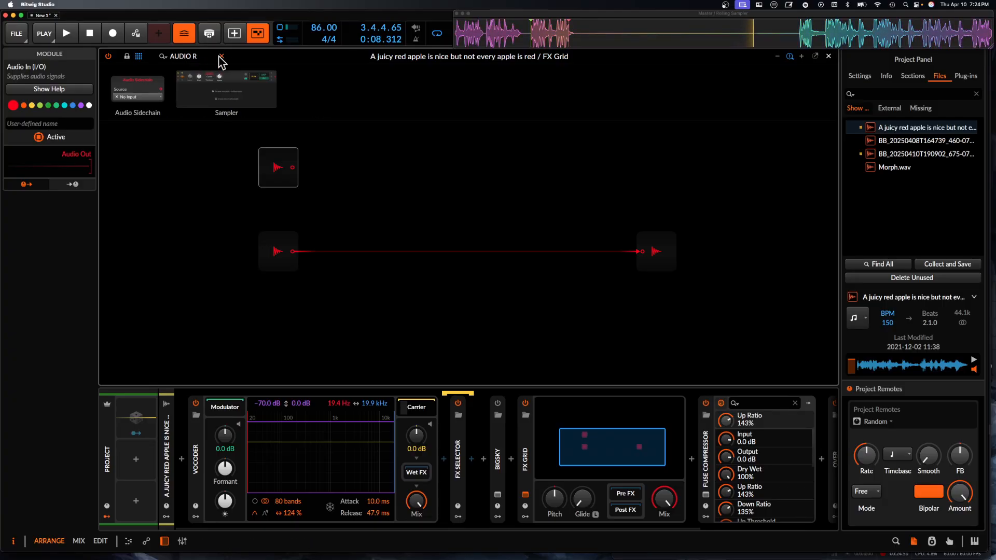
click(222, 56)
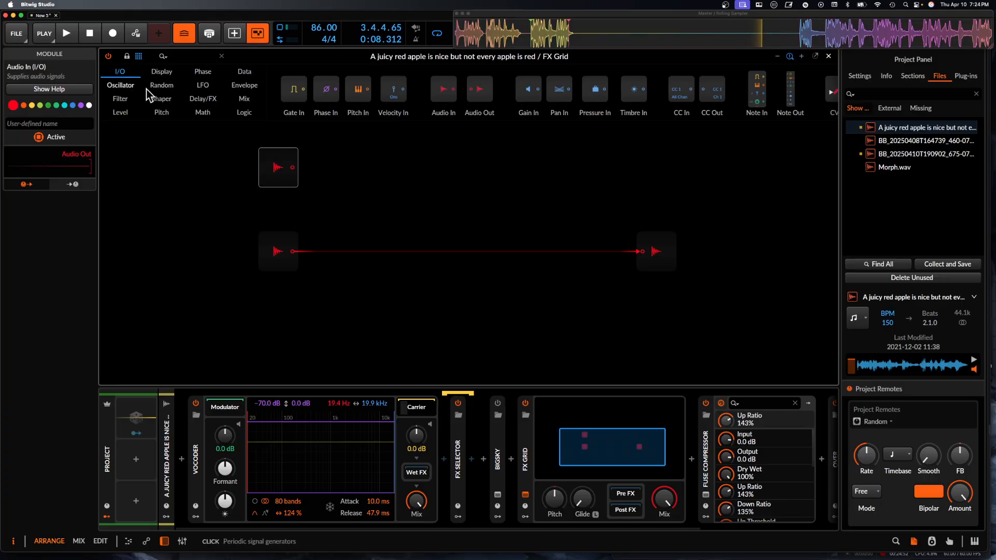
drag(278, 159, 193, 160)
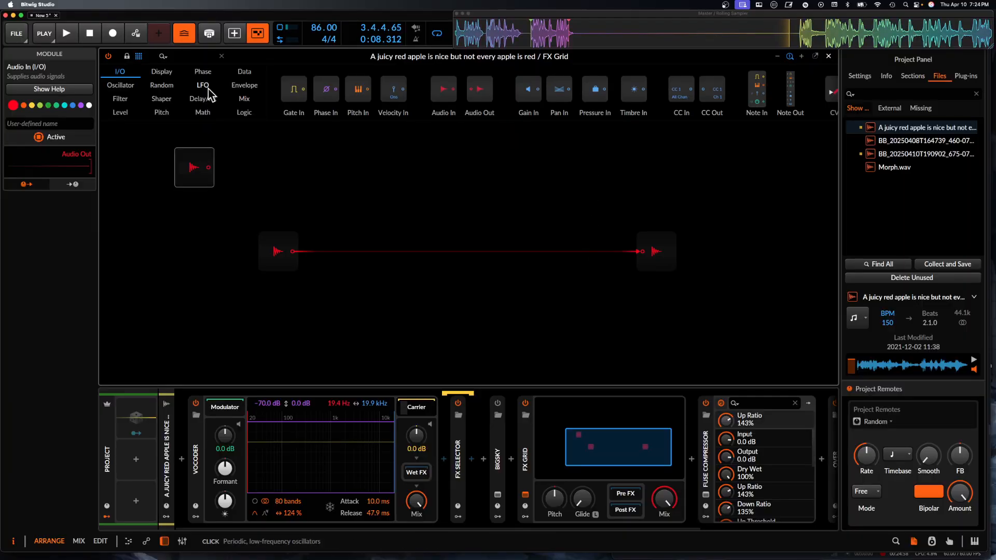
key(Delete)
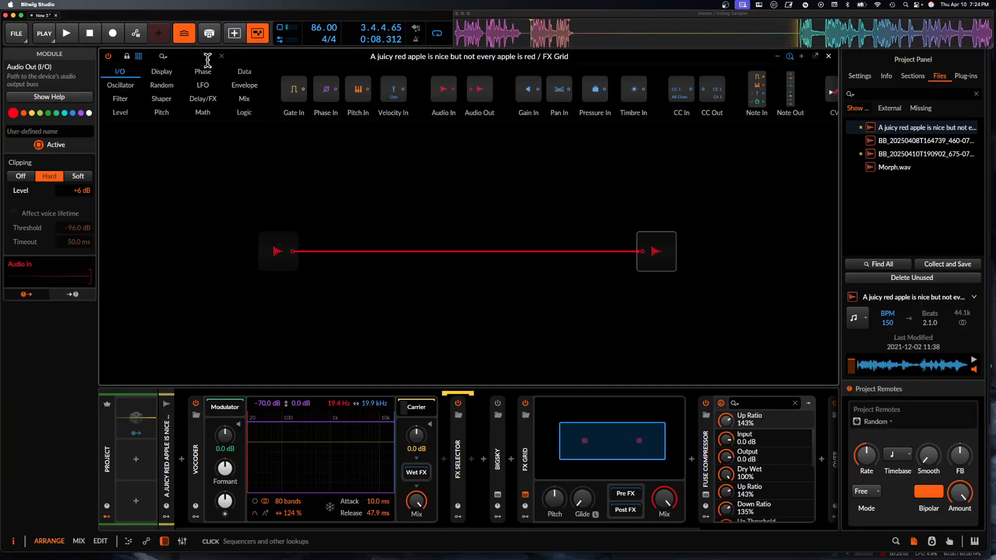
- Add a Fizz filter module to the signal path between Audio In and Audio Out in the FX Grid patch
click(194, 55)
text(filter)
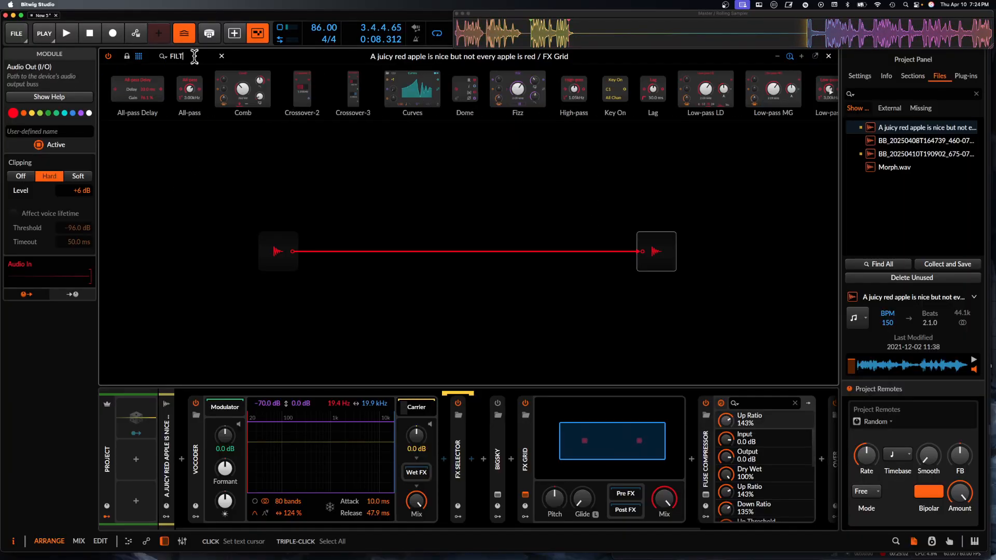
drag(446, 98, 237, 259)
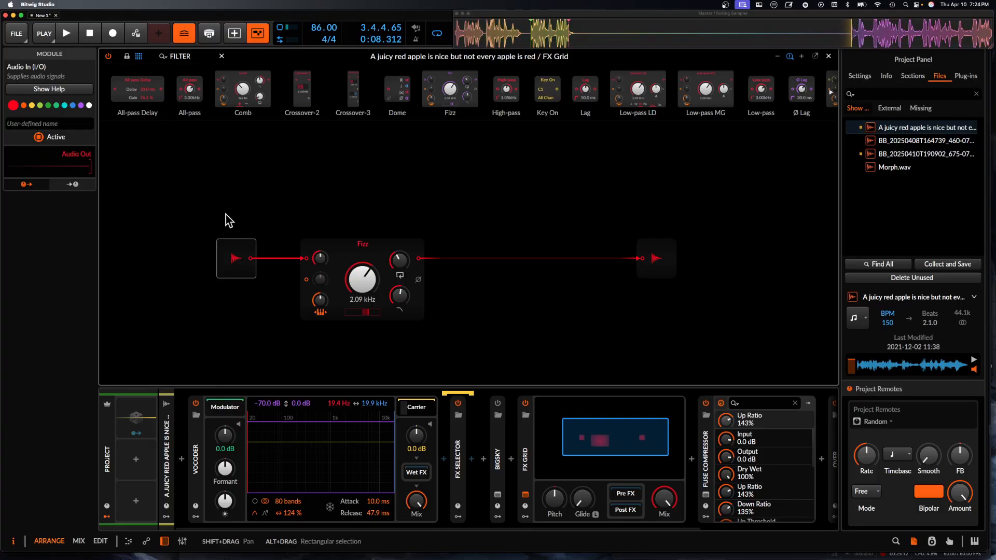
scroll(255, 169, up, 2)
scroll(255, 169, left, 2)
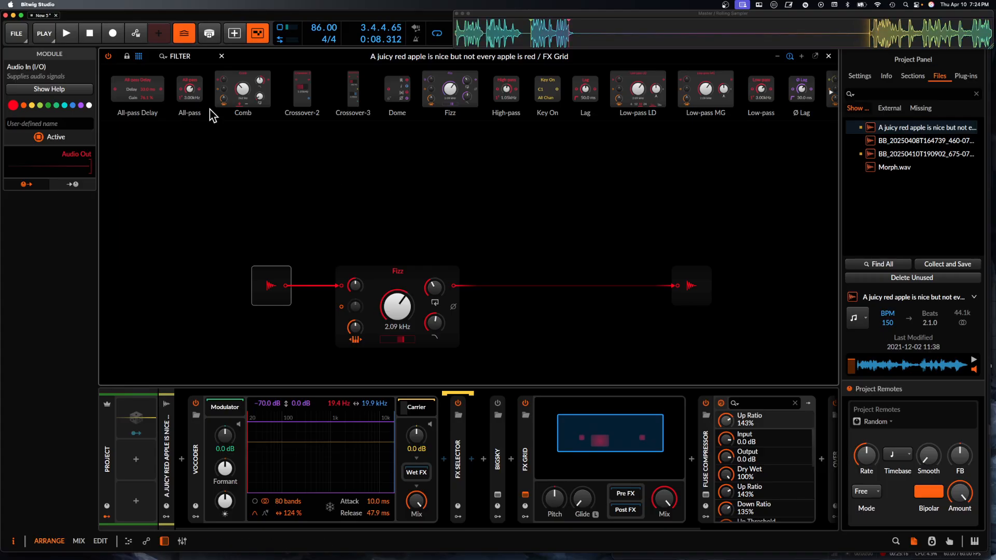
- Add a Wavetable oscillator, connect its output to Fizz's cutoff input, and raise the cutoff modulation amount
text(W)
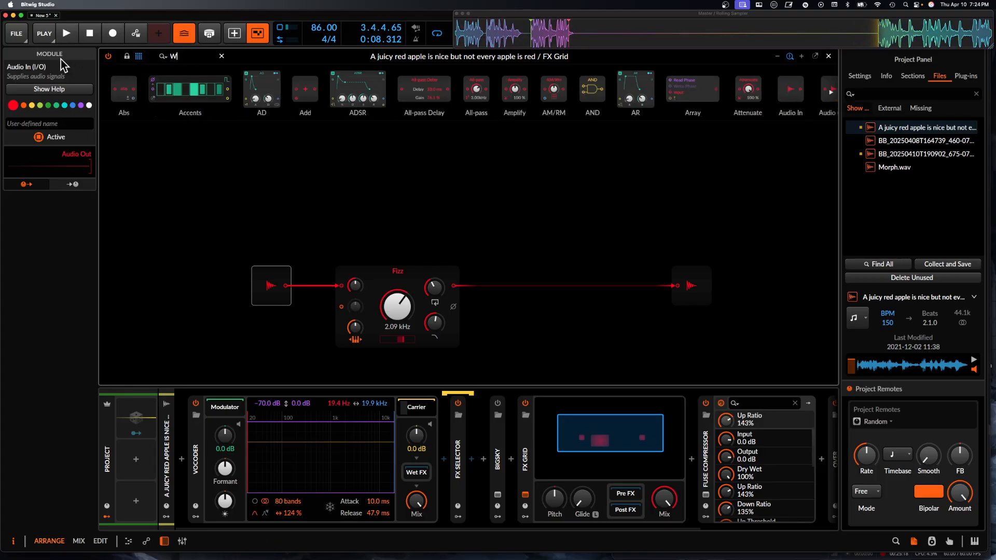
text(AVE)
mouse_move(256, 89)
mouse_down()
mouse_move(188, 195)
mouse_move(188, 152)
mouse_up()
mouse_move(286, 160)
mouse_down()
mouse_move(342, 311)
mouse_move(357, 290)
mouse_up()
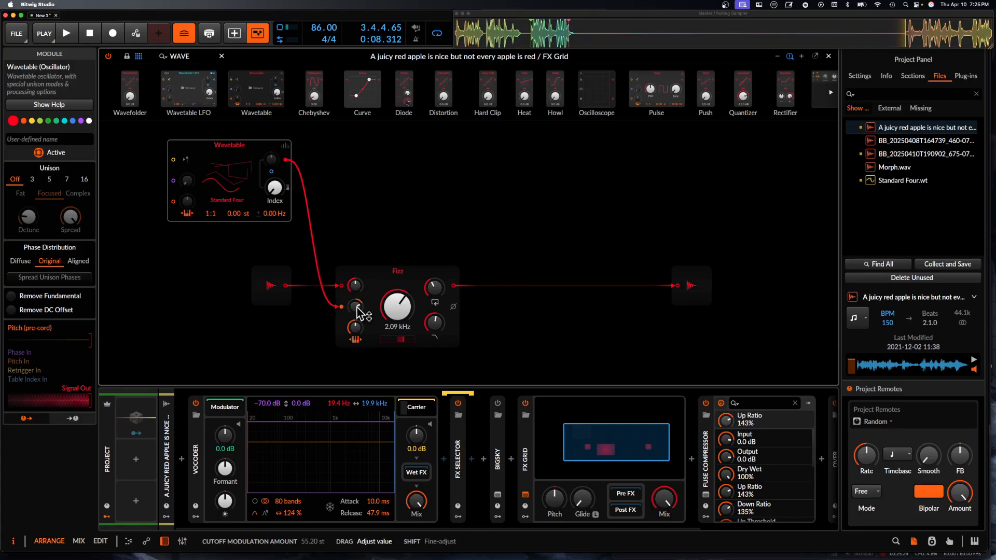
click(373, 280)
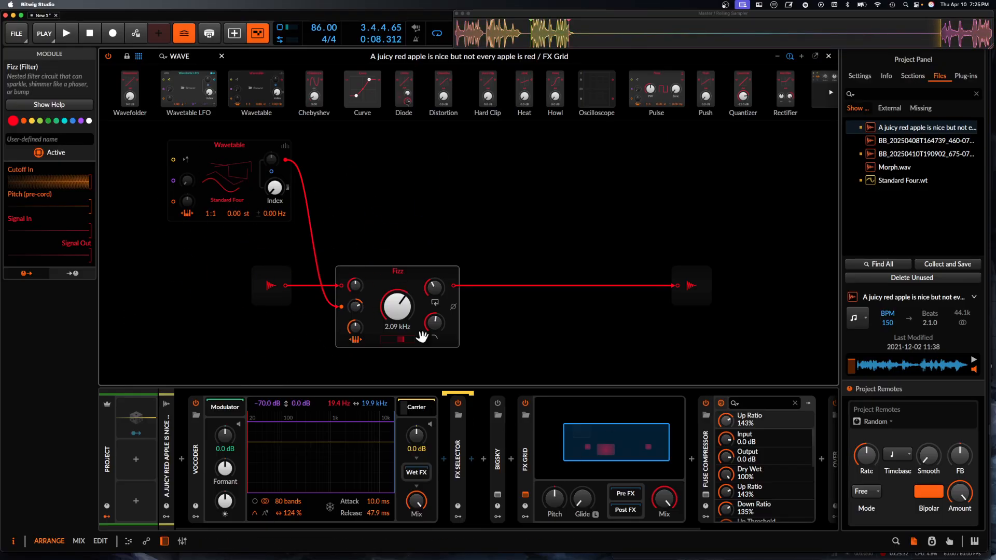
- Show the Vocoder's Modulator chain and select the FX Grid device to move it there
drag(524, 437, 487, 466)
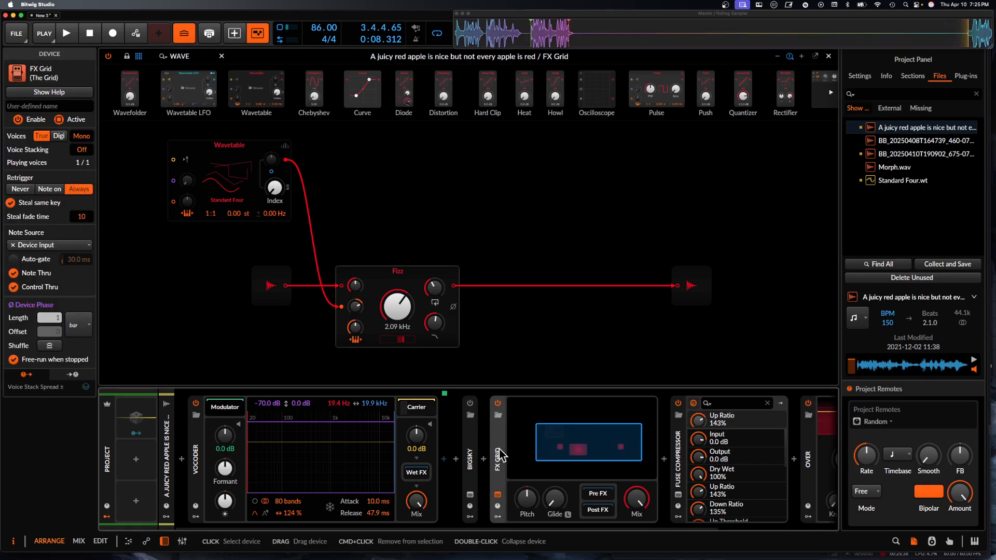